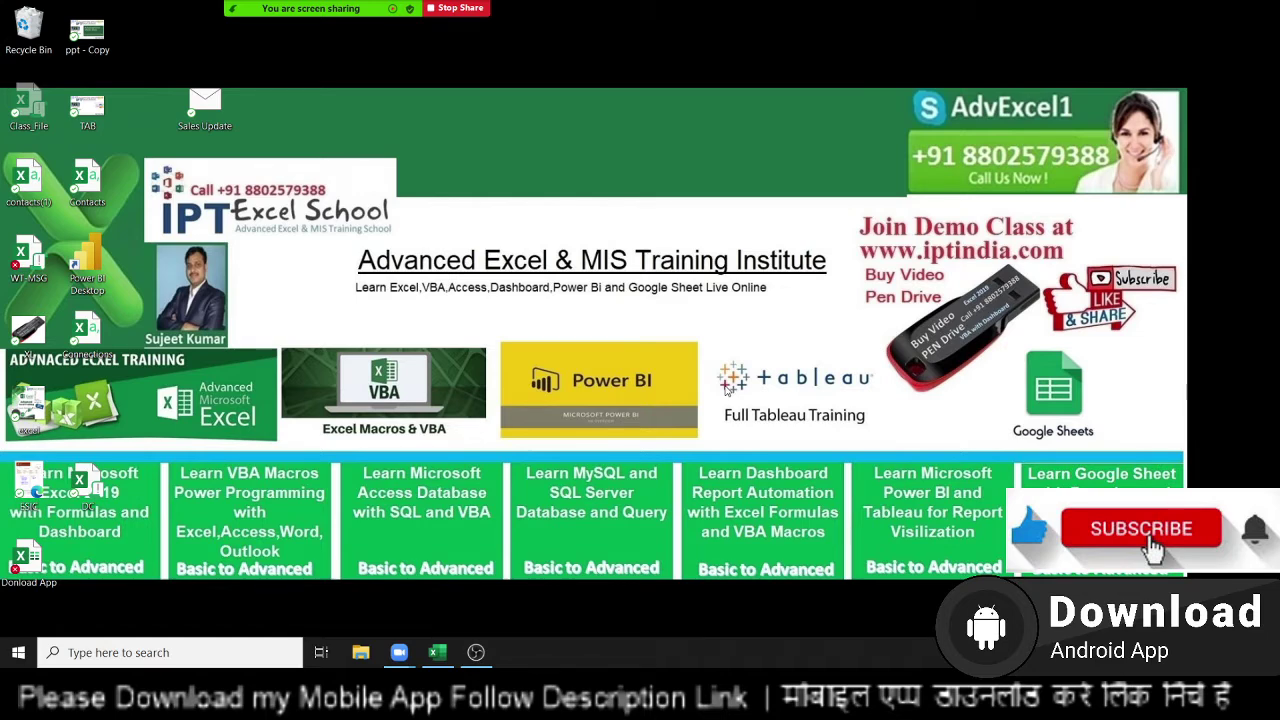
Open the Windows taskbar search to start switching to the Excel sales workbook.
left_click(158, 652)
Insert a blank PivotTable from the sales Data range onto a new worksheet, Sheet1.
left_click(437, 652)
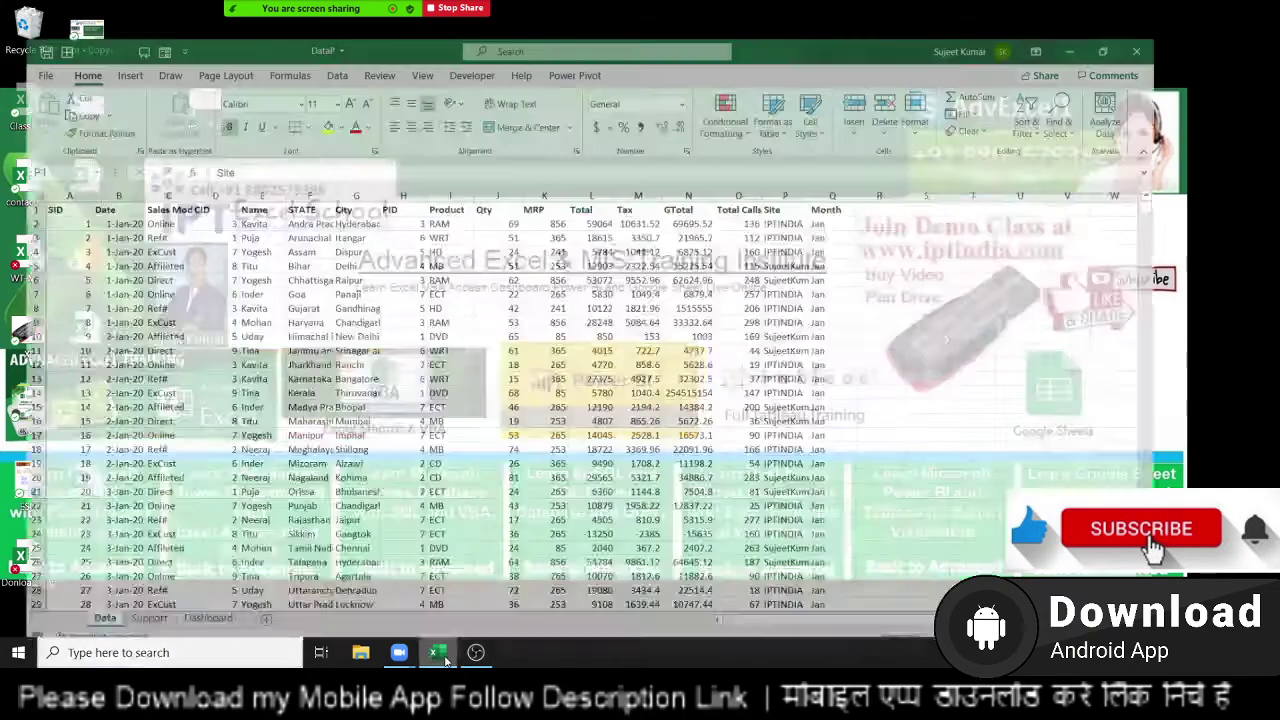
left_click(177, 283)
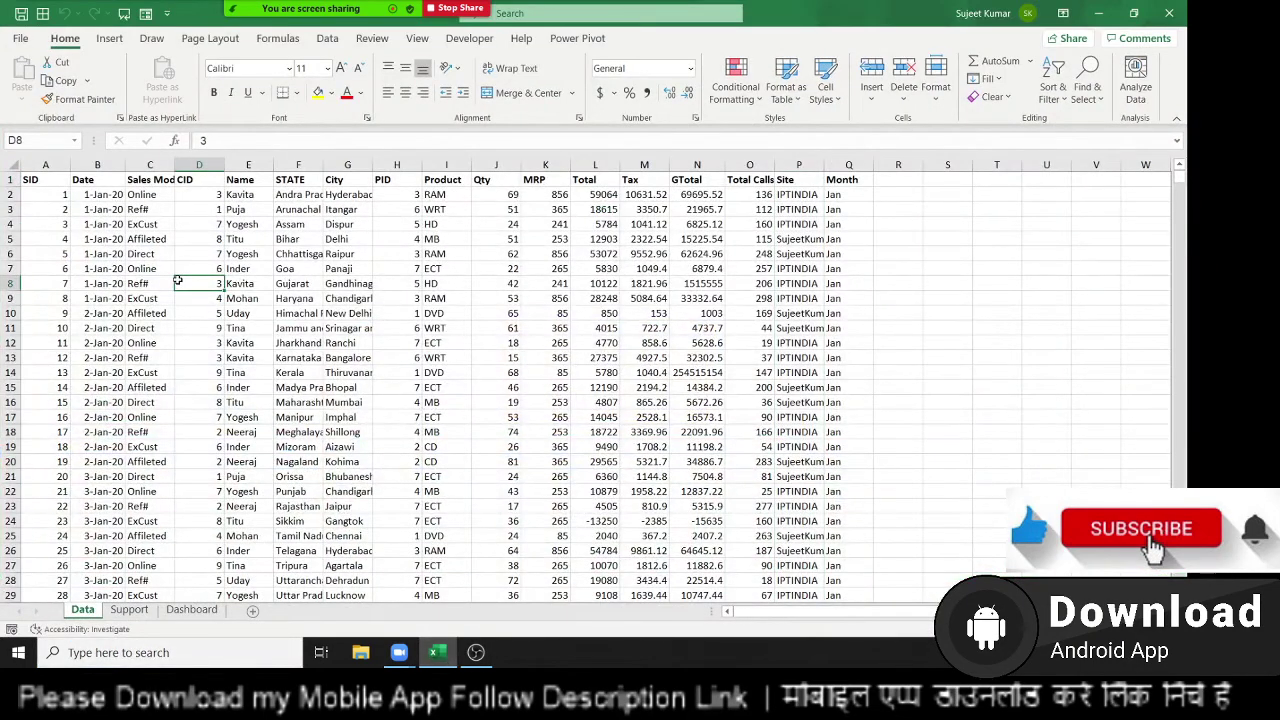
key("ctrl+Home")
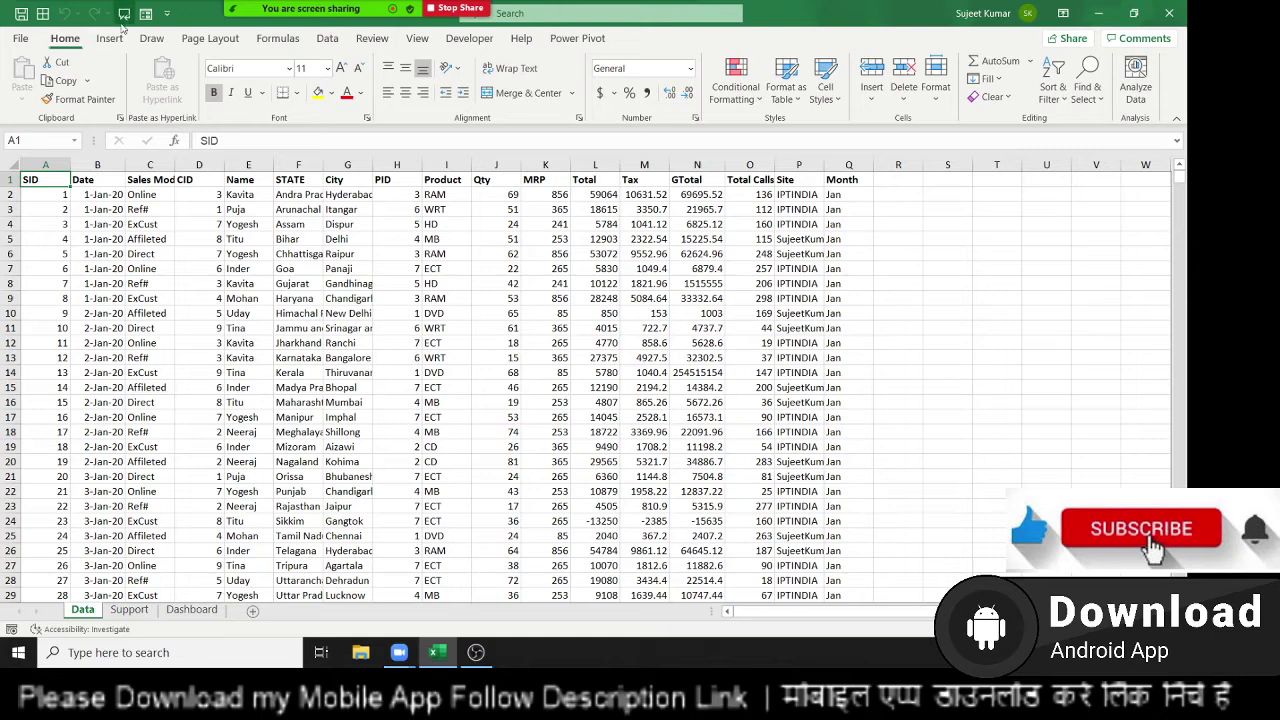
left_click(110, 38)
left_click(28, 78)
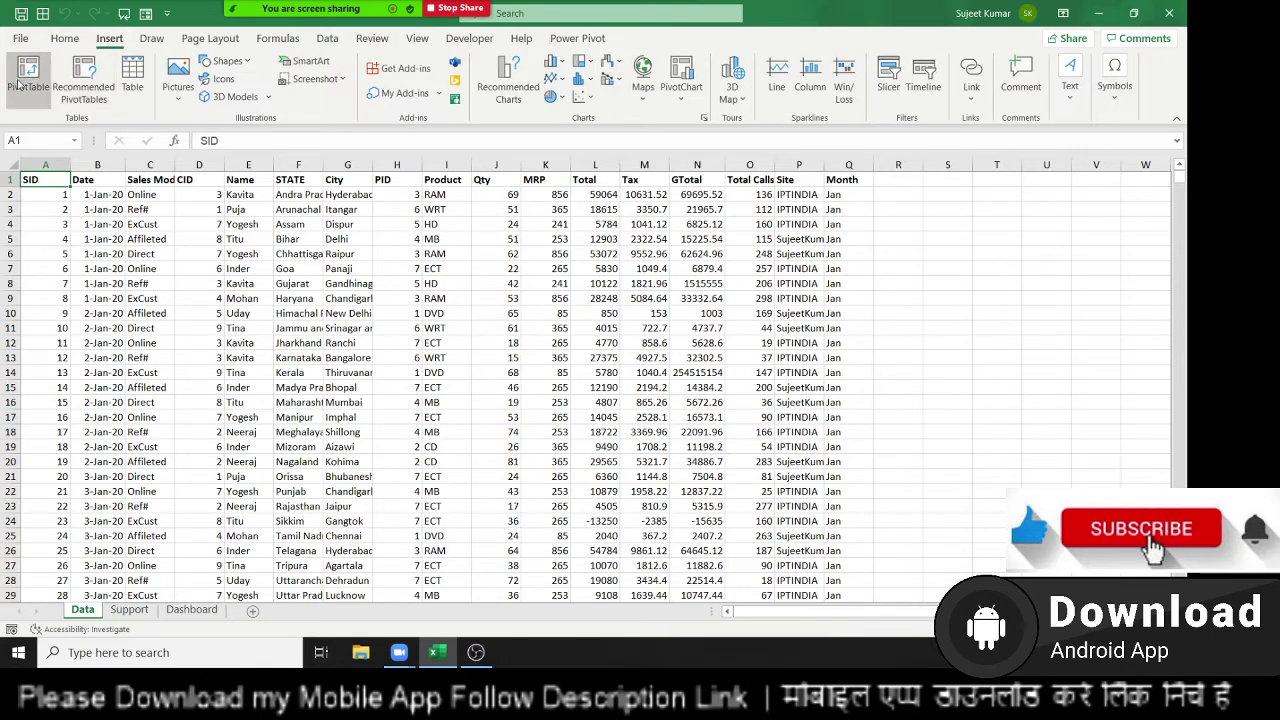
left_click(509, 510)
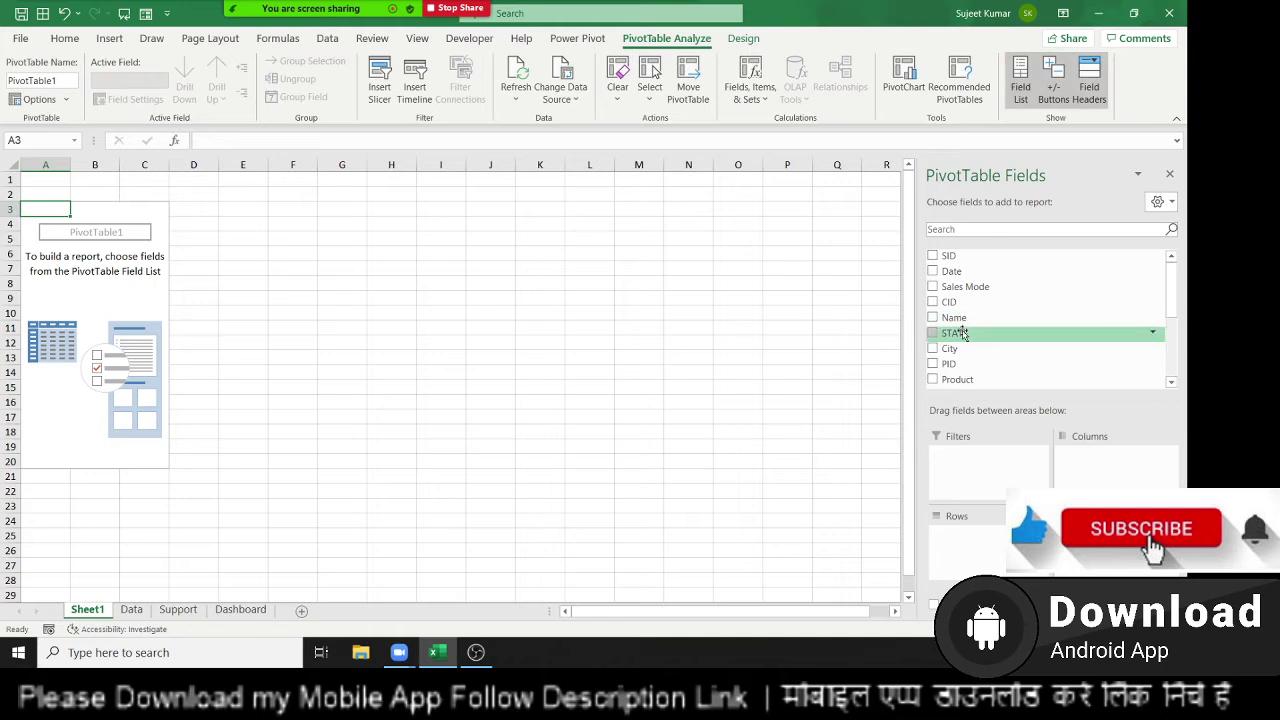
Put Name in Rows and Qty in Values to get Sum of Qty per salesperson.
left_click_drag(955, 317, 985, 555)
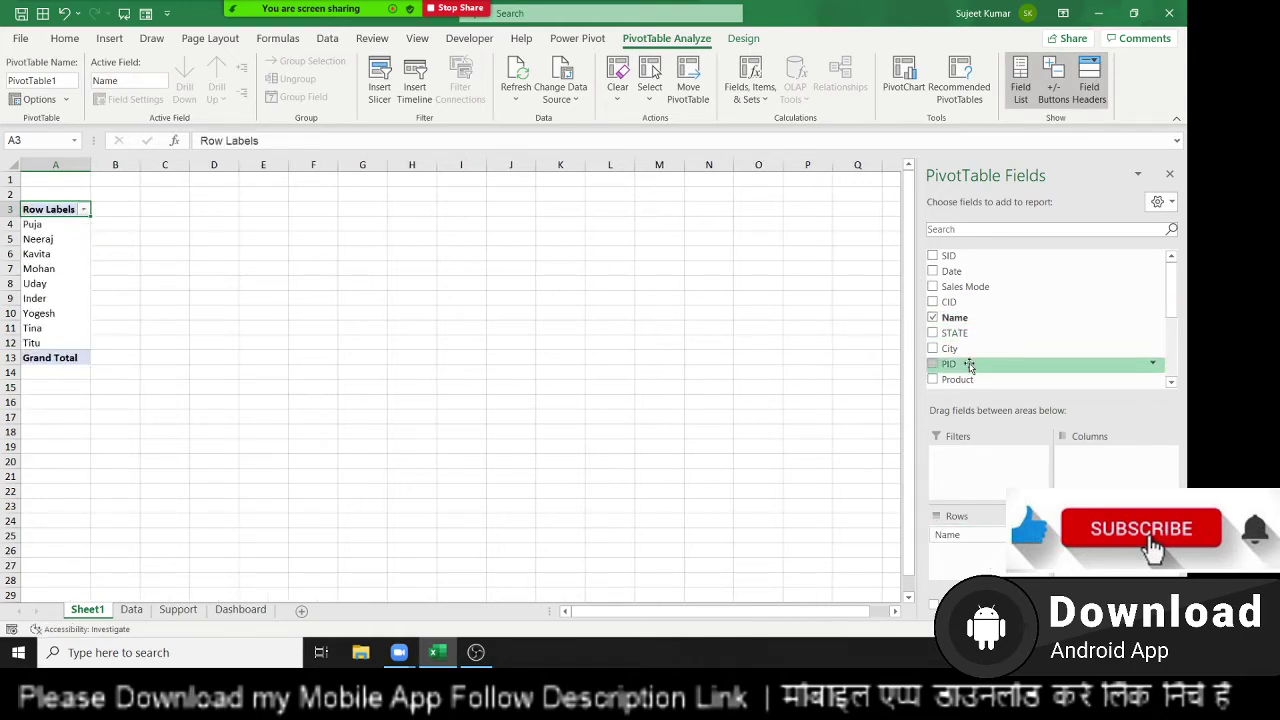
scroll(969, 366, "down", 3)
scroll(976, 360, "down", 3)
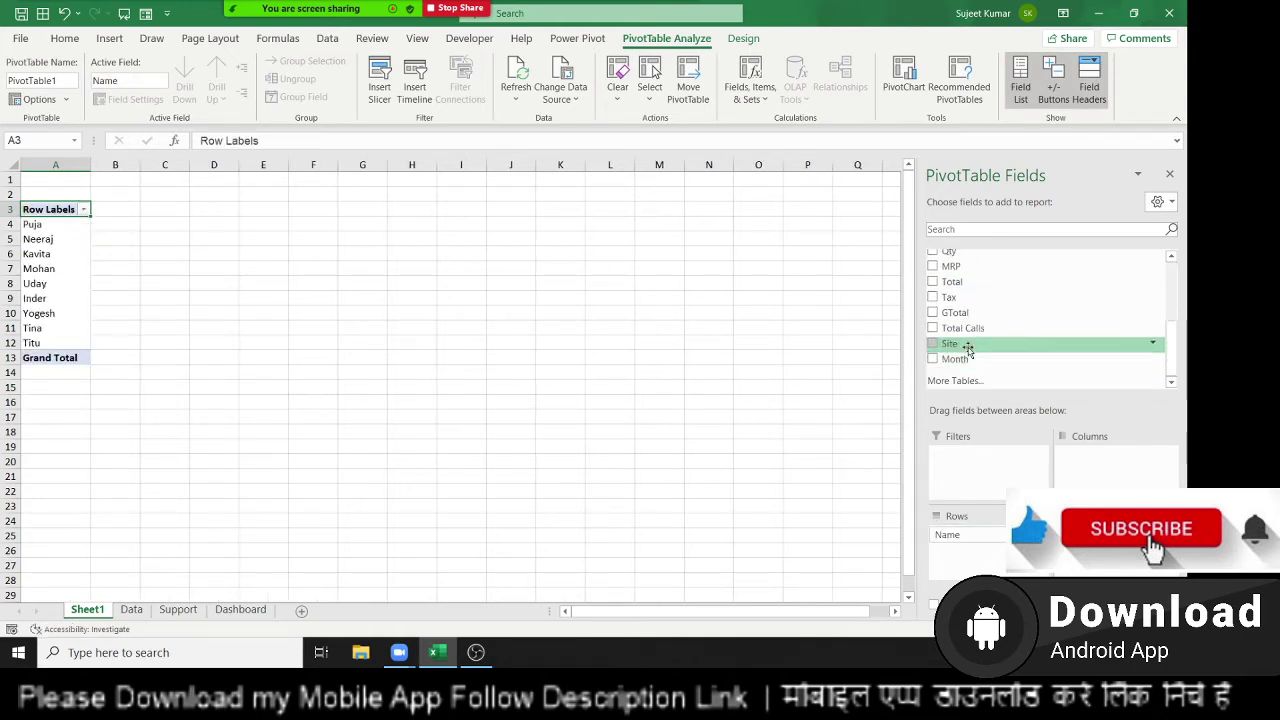
scroll(975, 358, "up", 2)
scroll(968, 350, "up", 3)
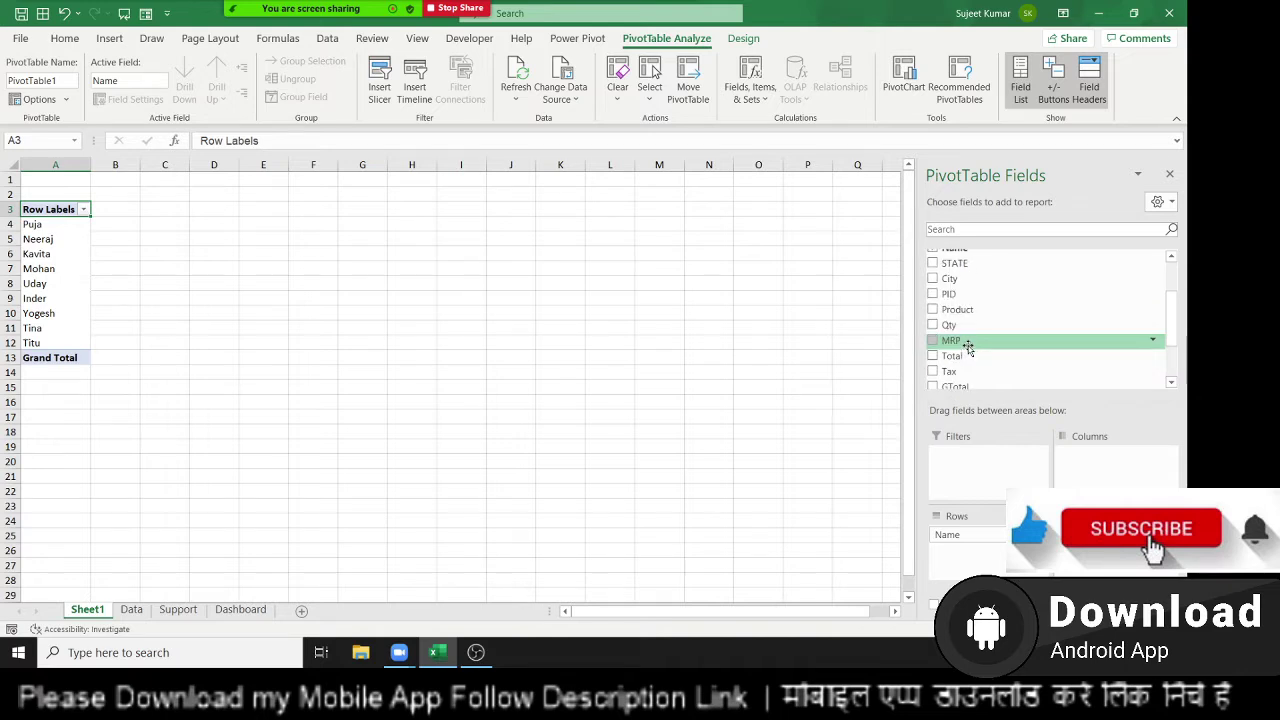
left_click(933, 325)
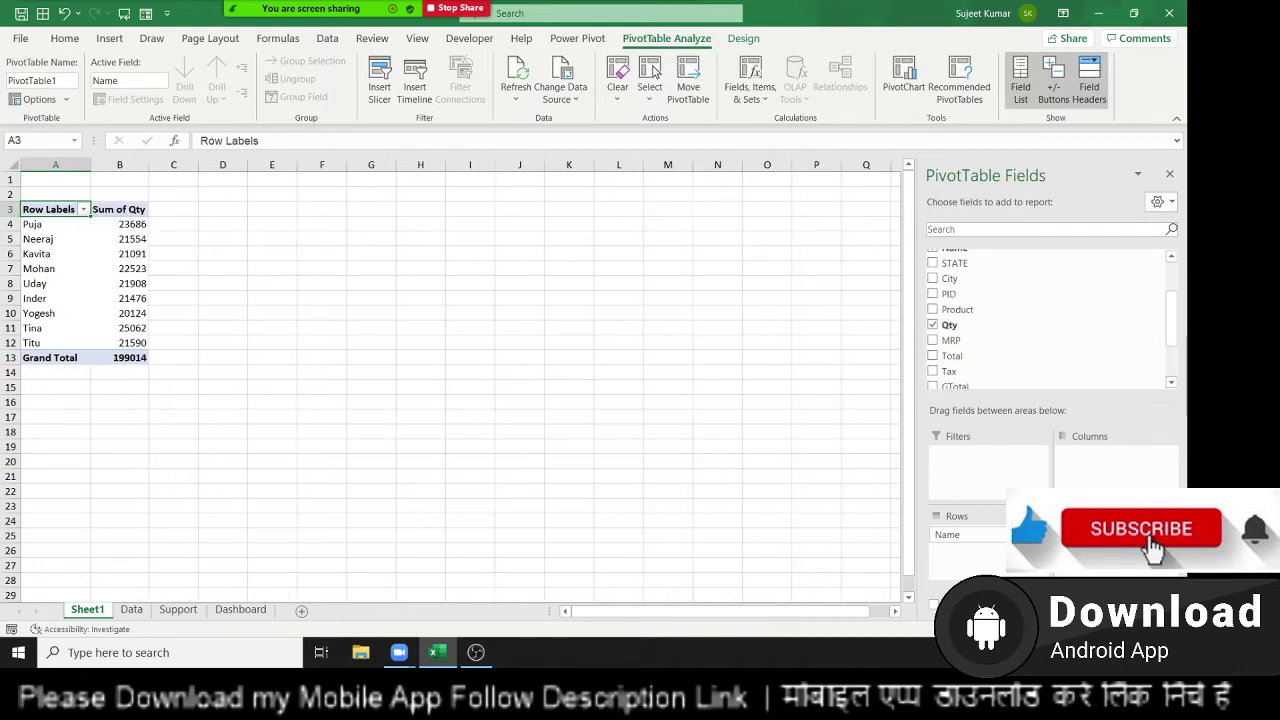
Select the nine salesperson quantity totals to check them against the 199014 grand total.
left_click(101, 269)
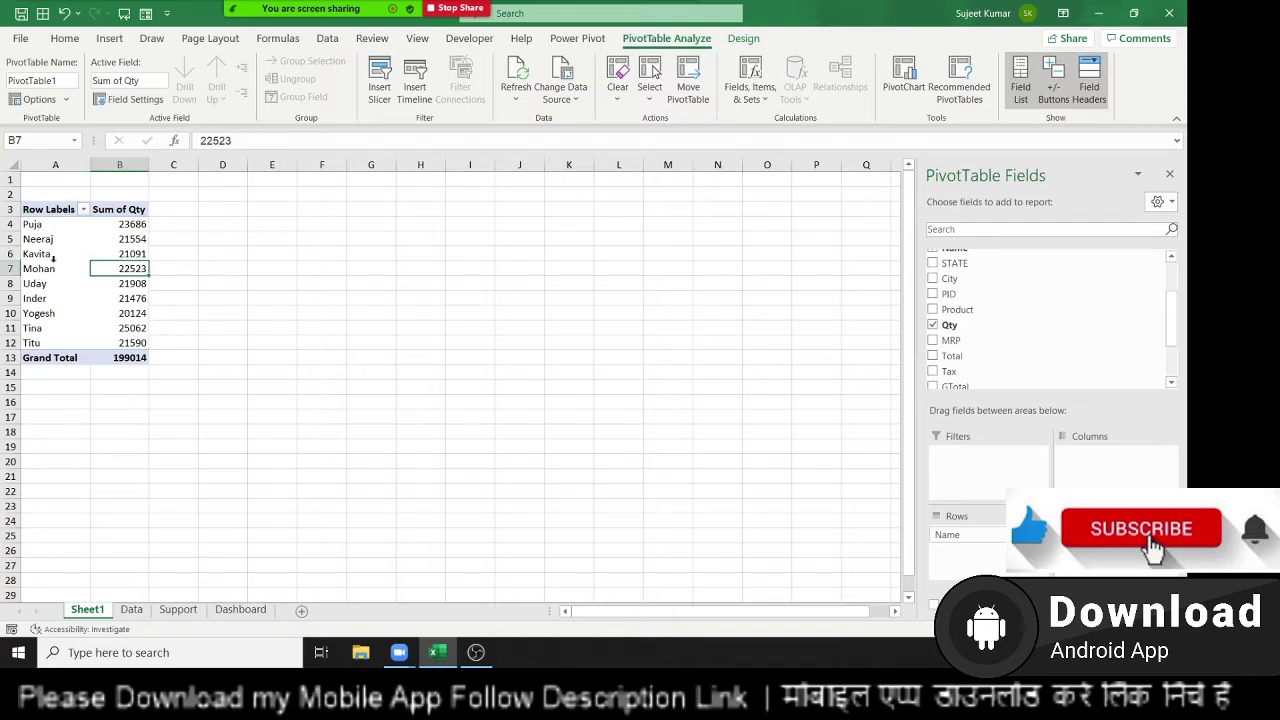
left_click(126, 226)
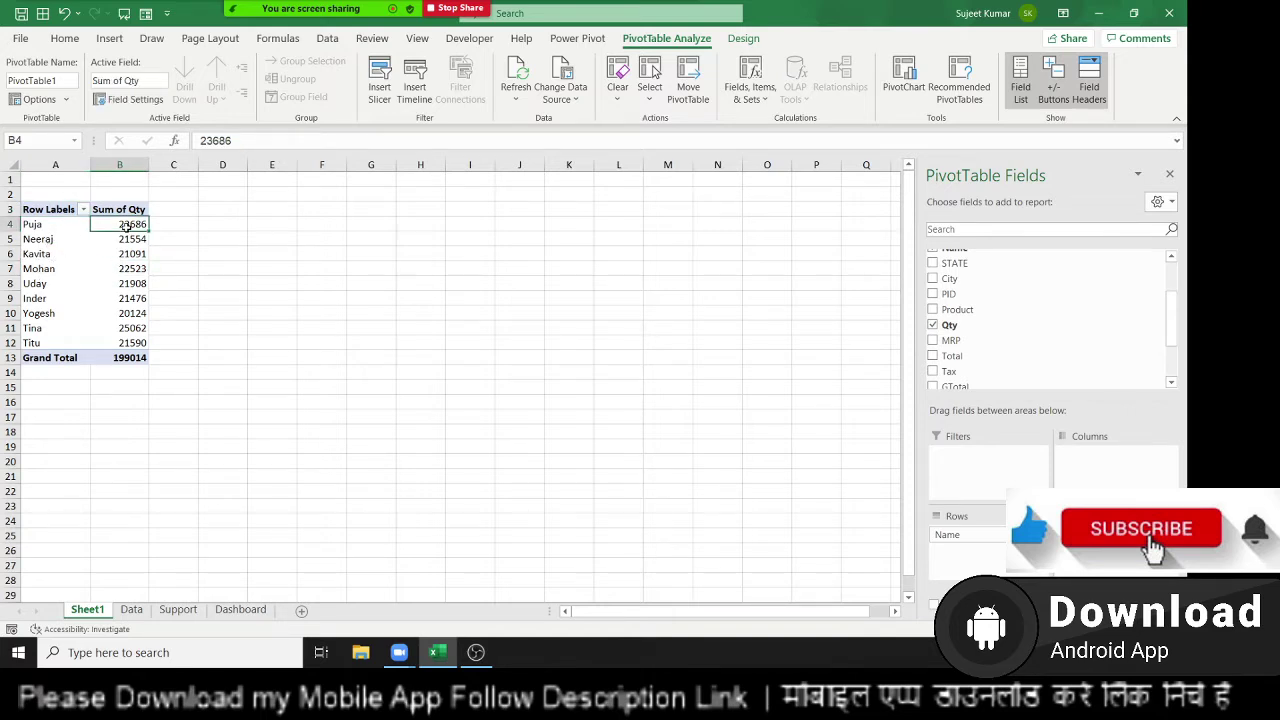
left_click_drag(126, 226, 133, 343)
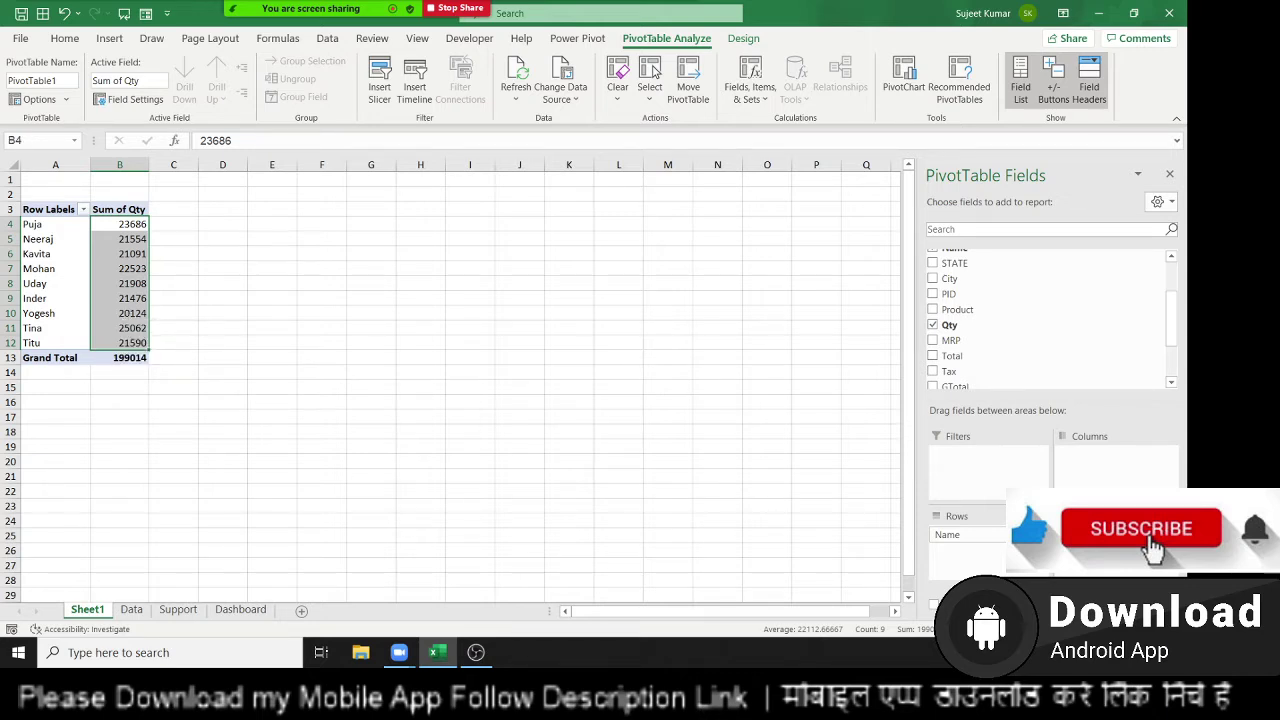
Rename the pivot headers Row Labels to 'Name' and Sum of Qty to 'Total Qty'.
left_click(31, 212)
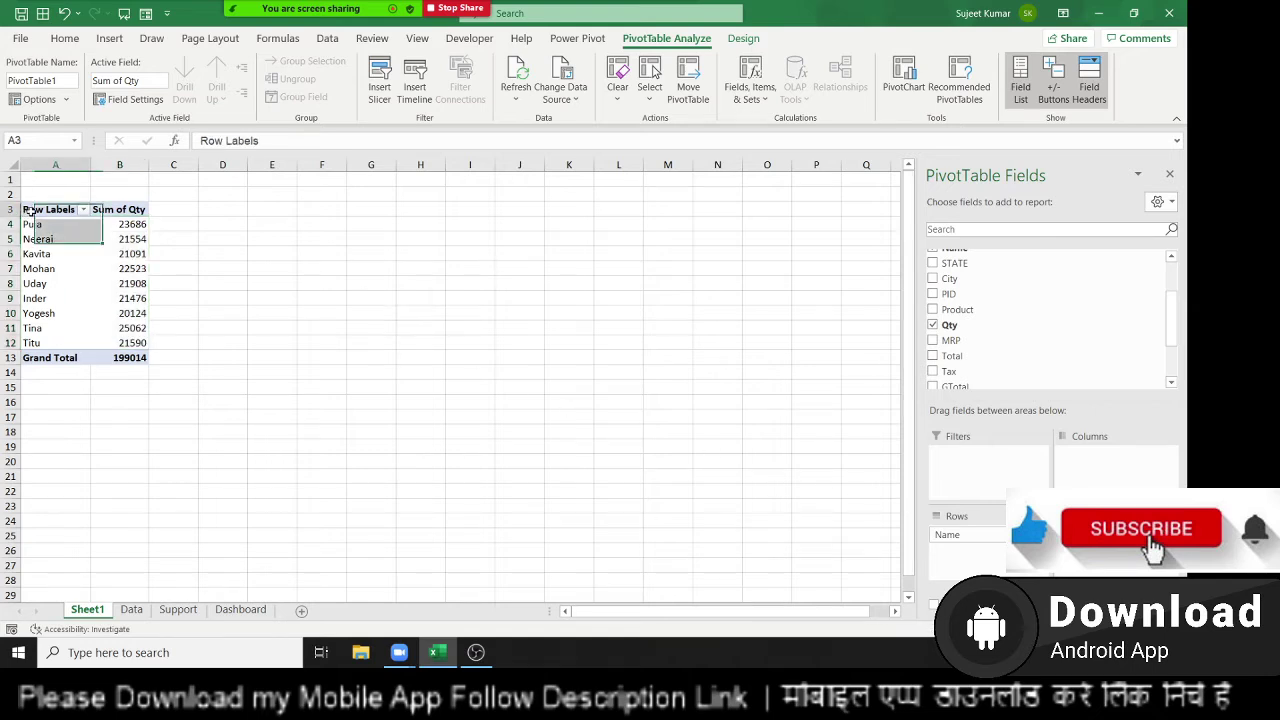
type("NAme")
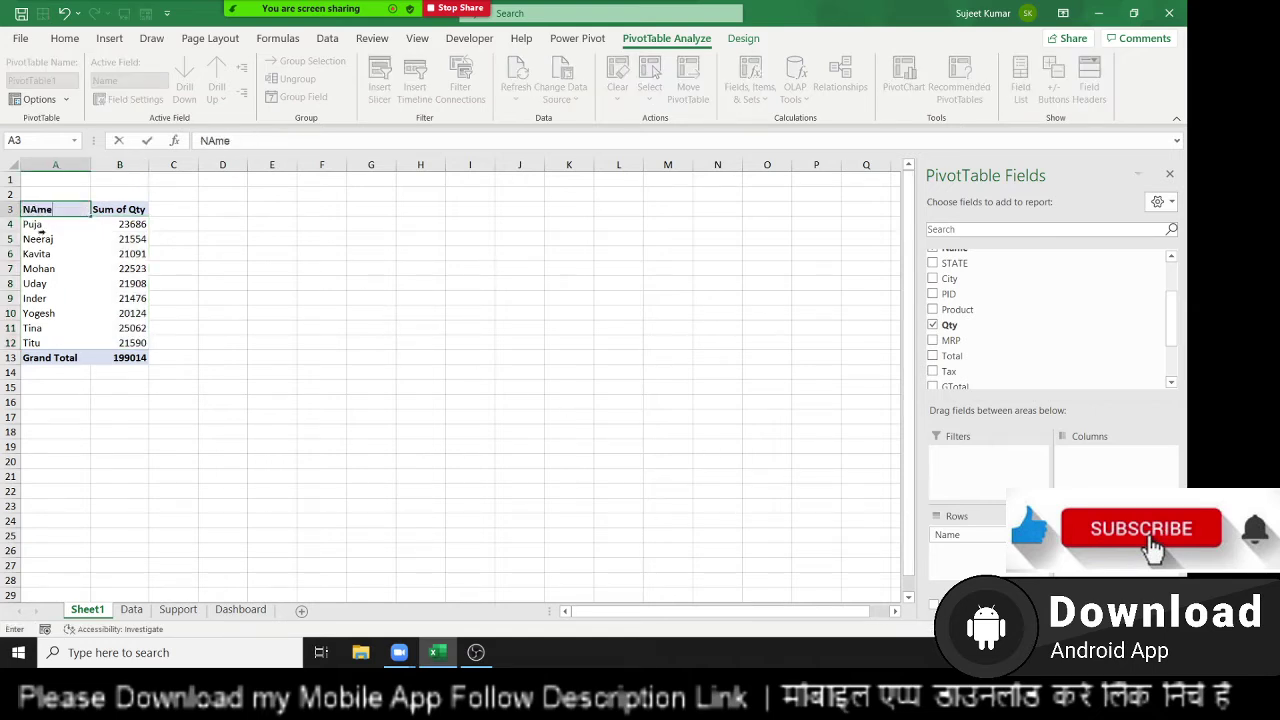
key("Return")
key("Up")
key("Right")
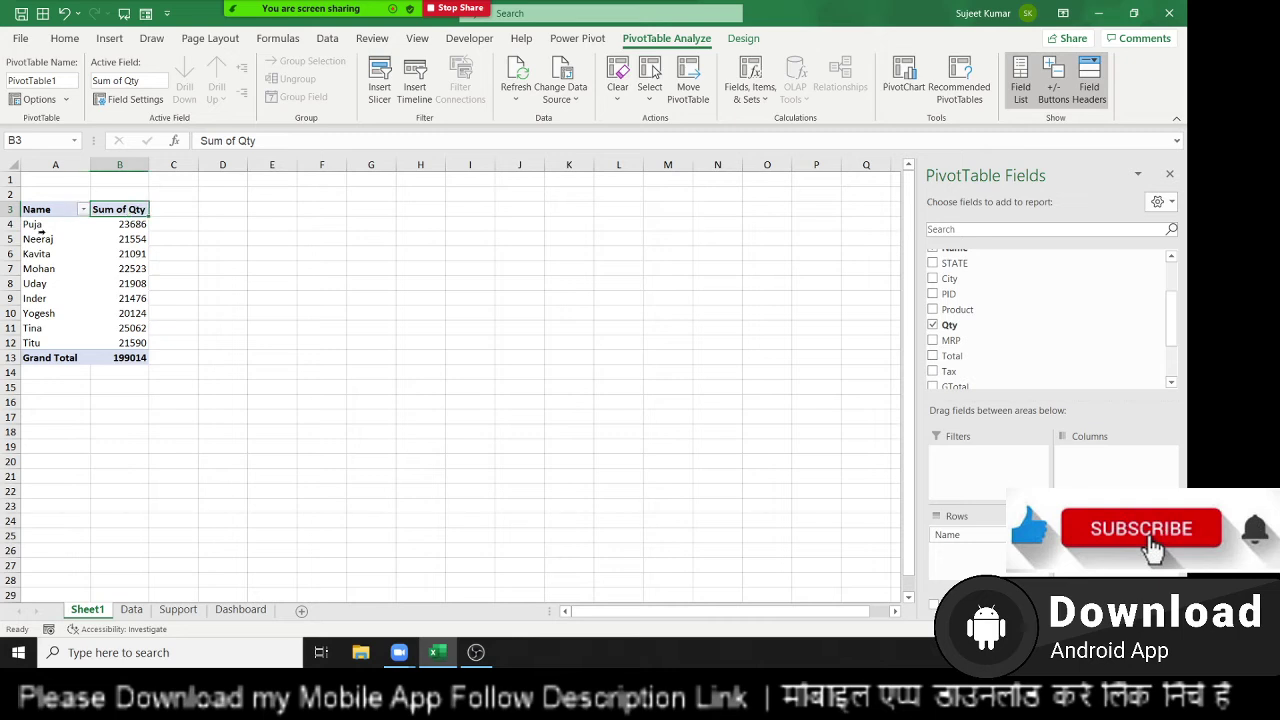
type("Total")
key("Return")
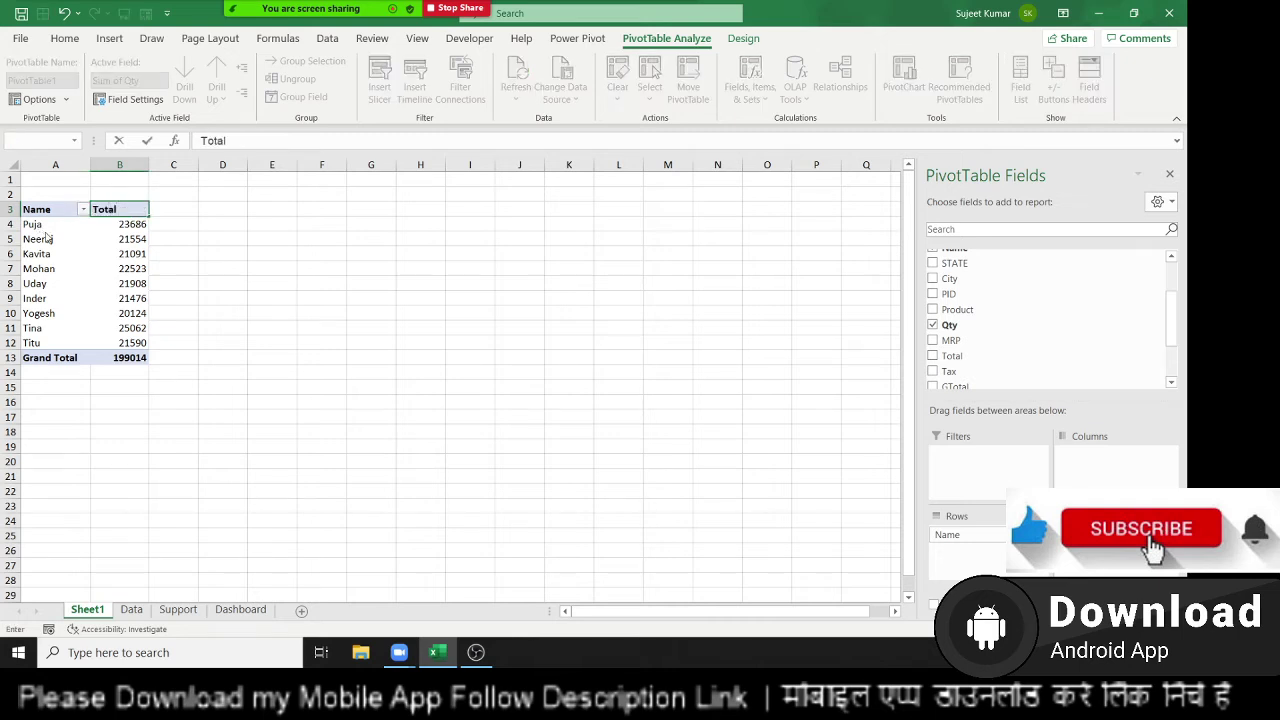
key("Return")
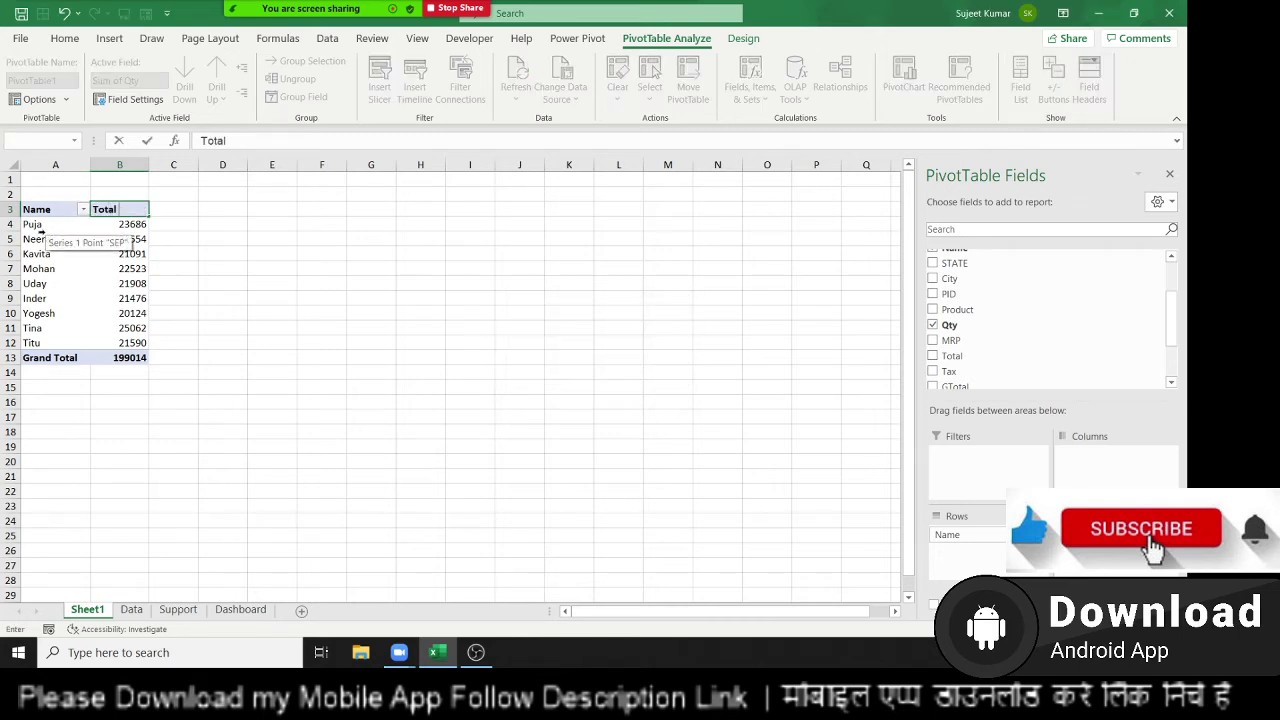
type("Qty")
key("Return")
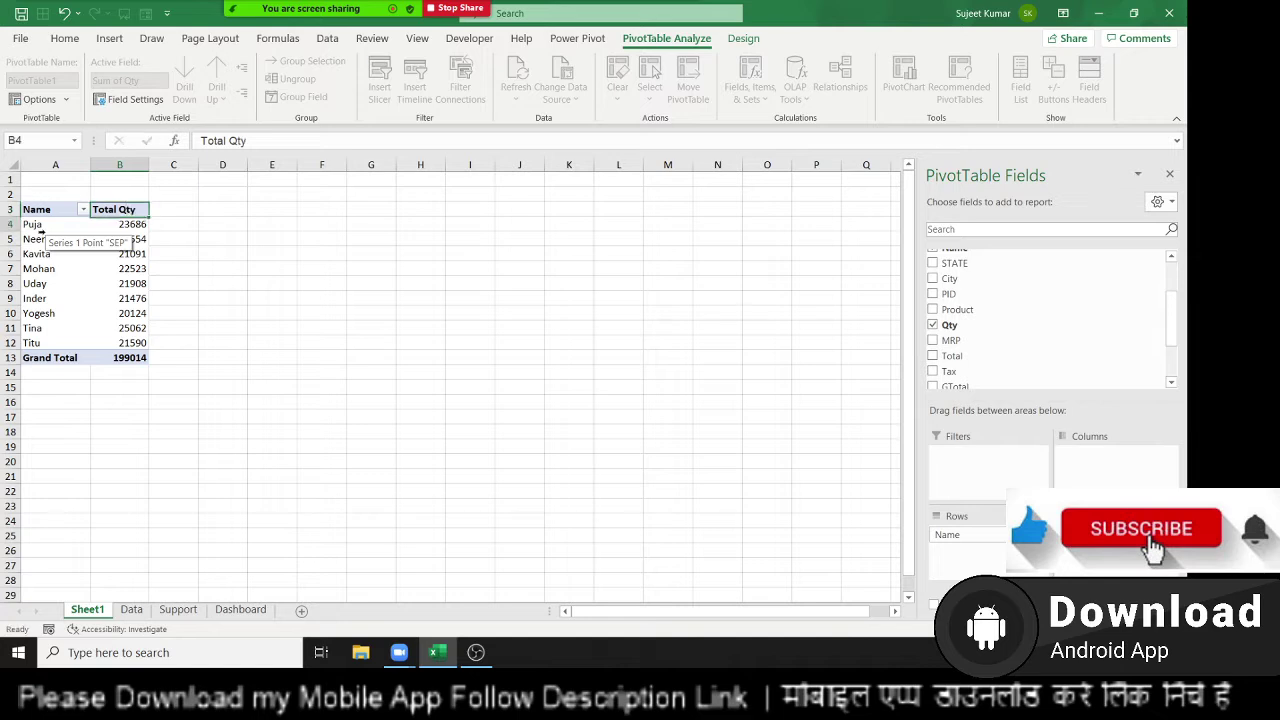
Replace the first salesperson's row label with their full name.
key("Left")
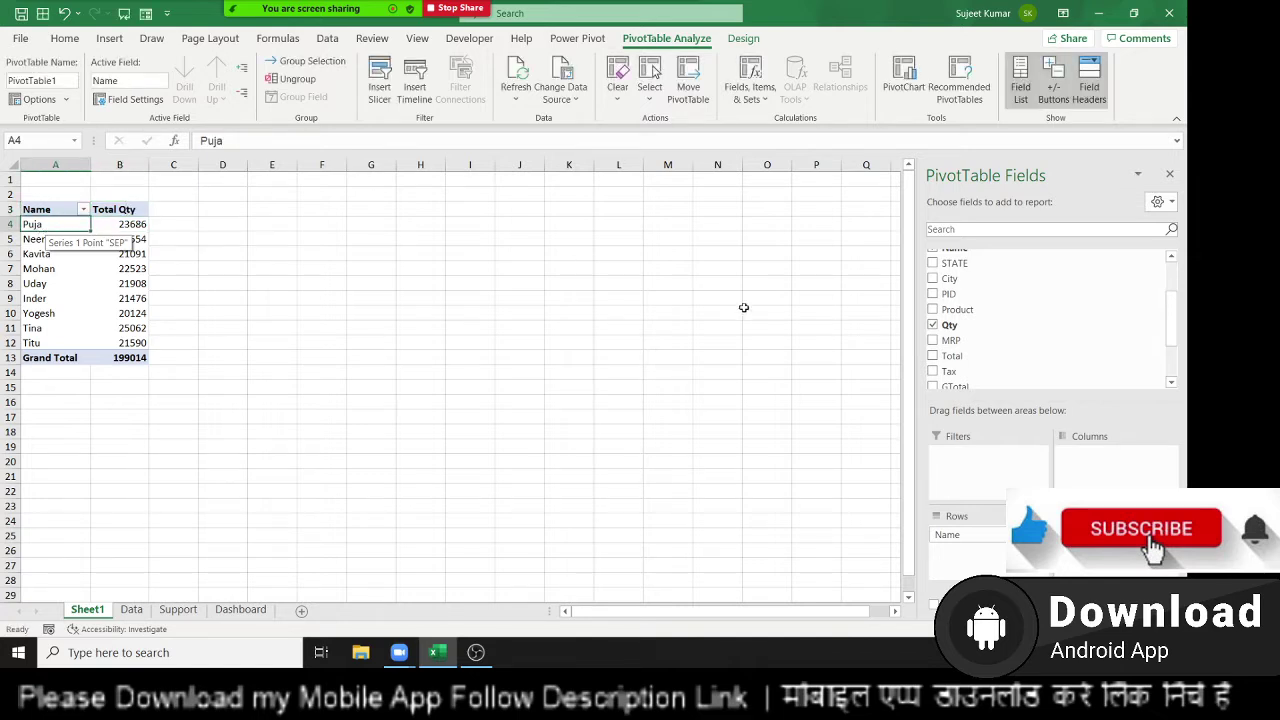
type("Pu")
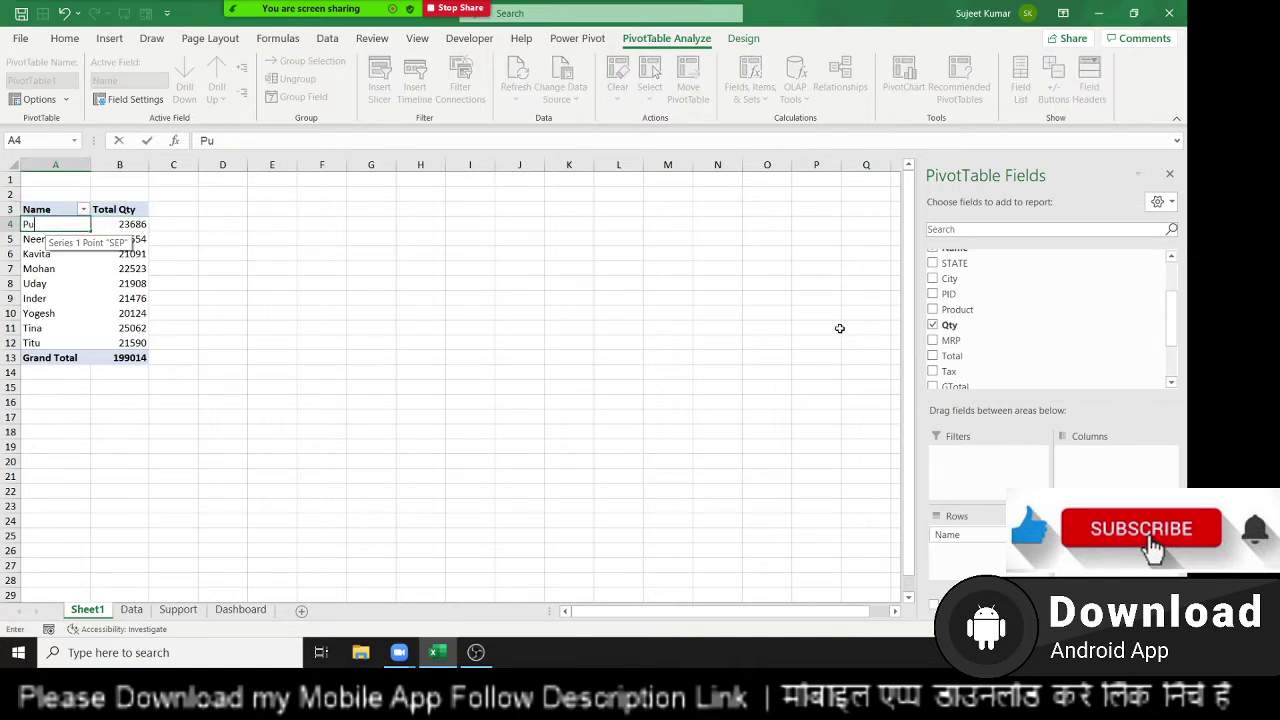
type("ja Sin")
type("gh")
key("Return")
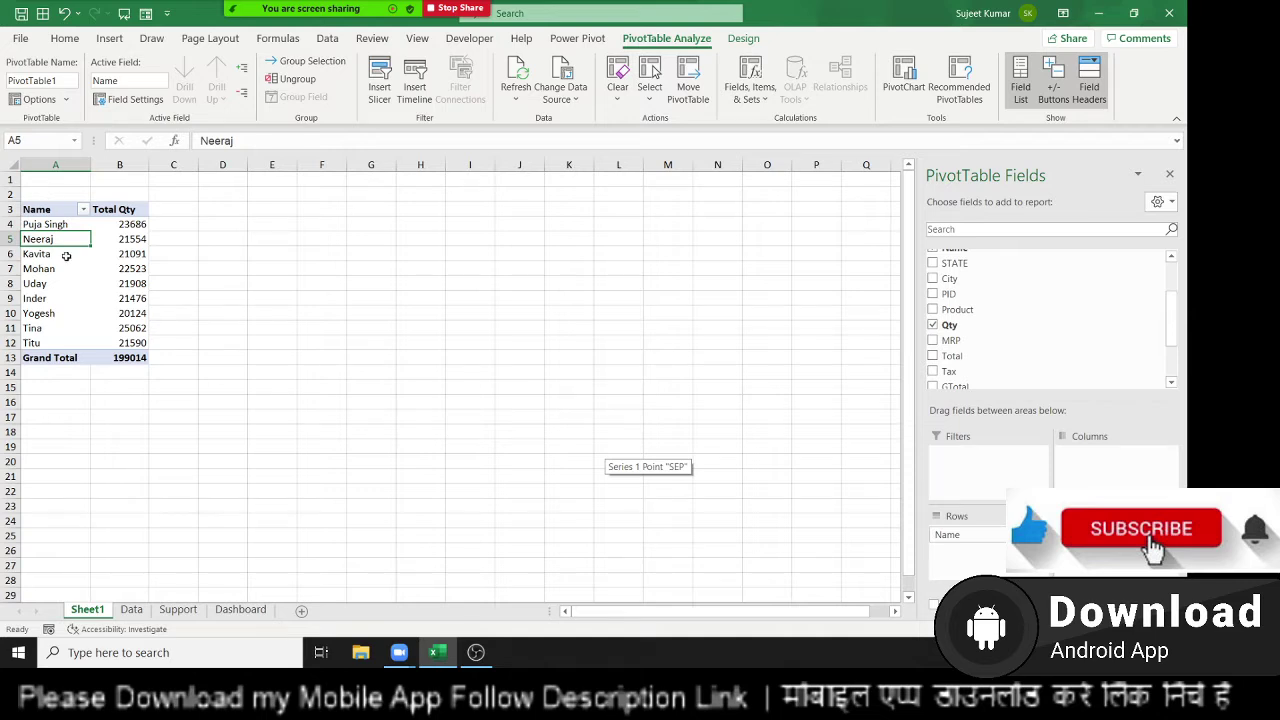
Add Product to Columns, splitting totals into CD, DVD, ECT, HD, MB, RAM and WRT.
scroll(1055, 325, "up", 1)
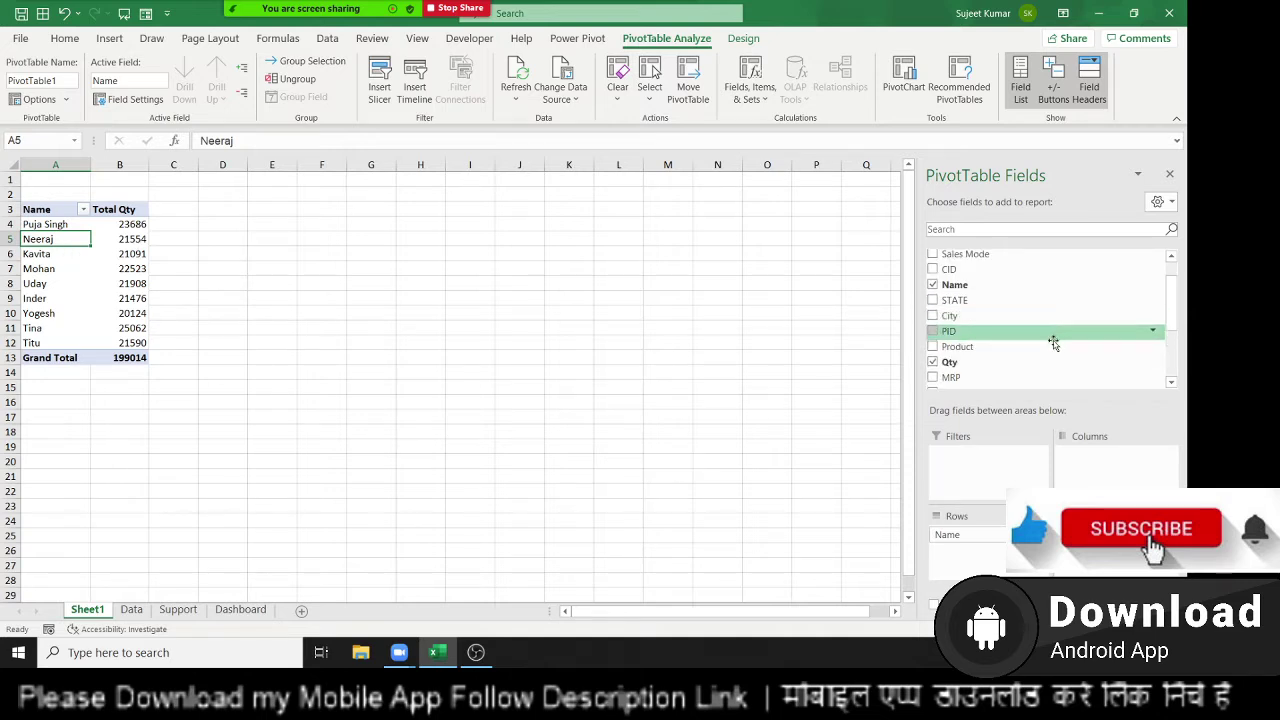
left_click_drag(1050, 346, 1128, 468)
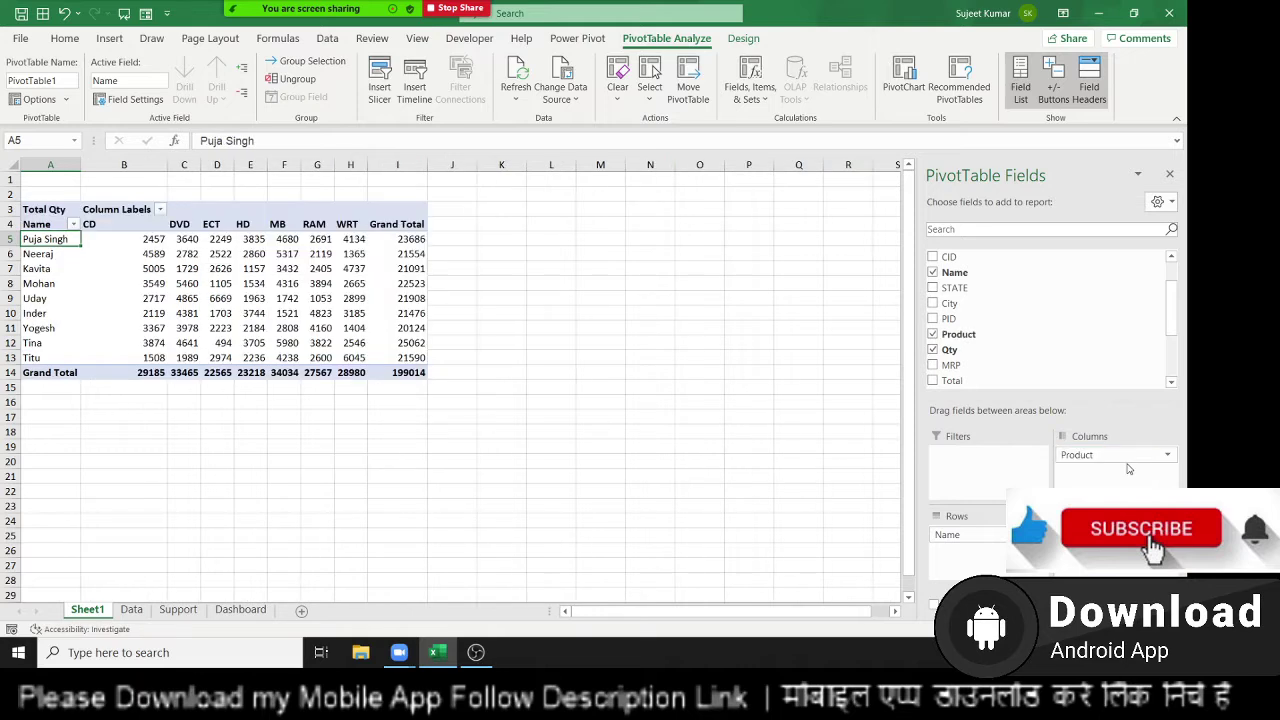
mouse_move(336, 260)
Select the product headers and the first salesperson's product quantities to review them.
left_click_drag(140, 240, 343, 269)
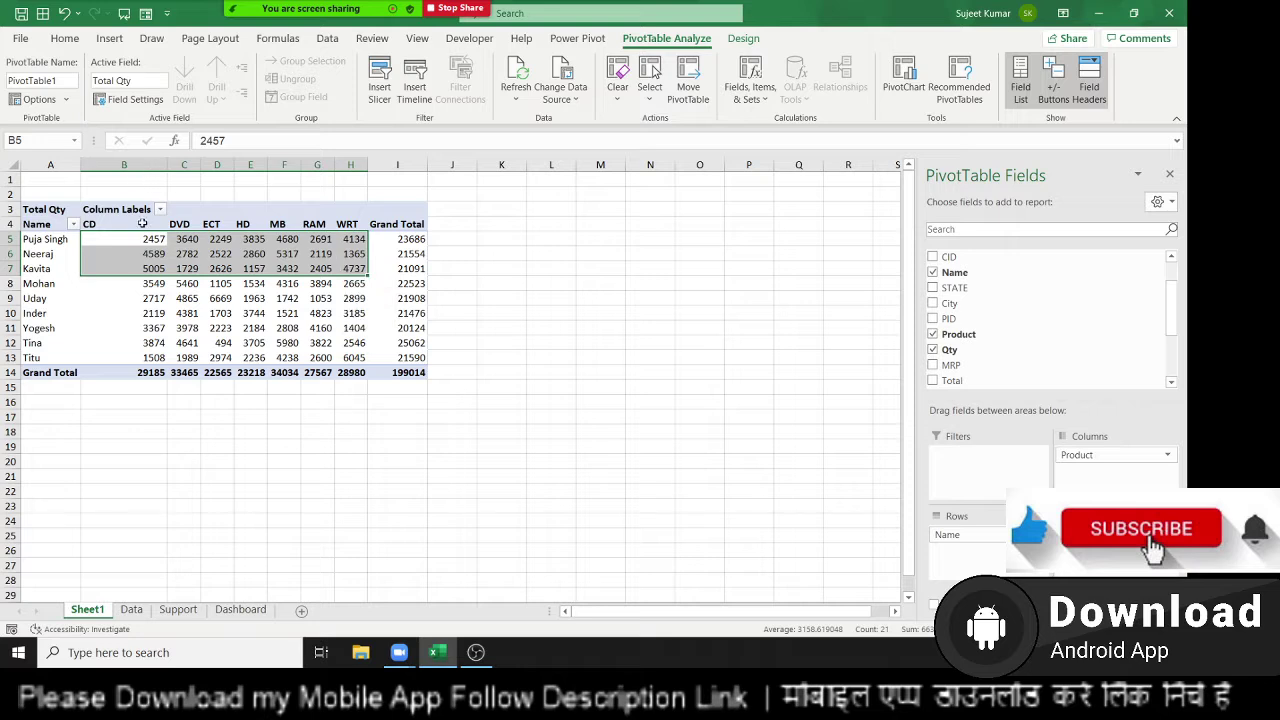
left_click_drag(143, 224, 317, 232)
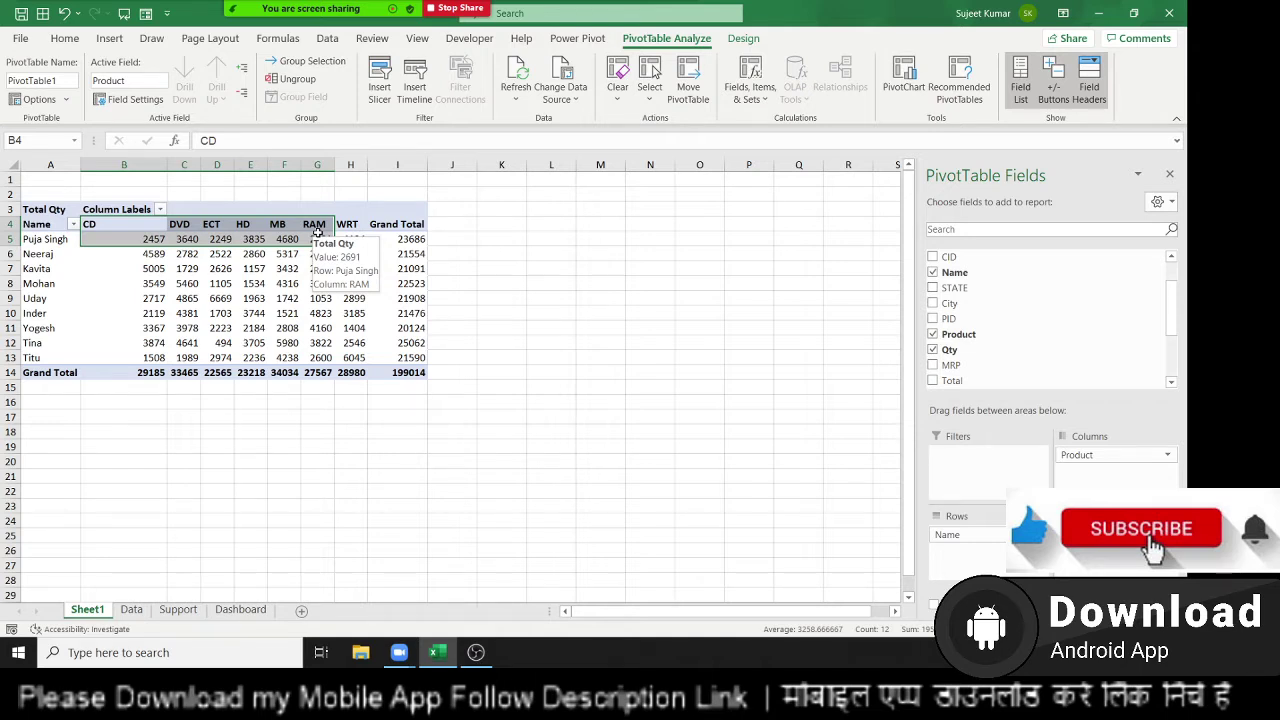
left_click_drag(130, 239, 309, 238)
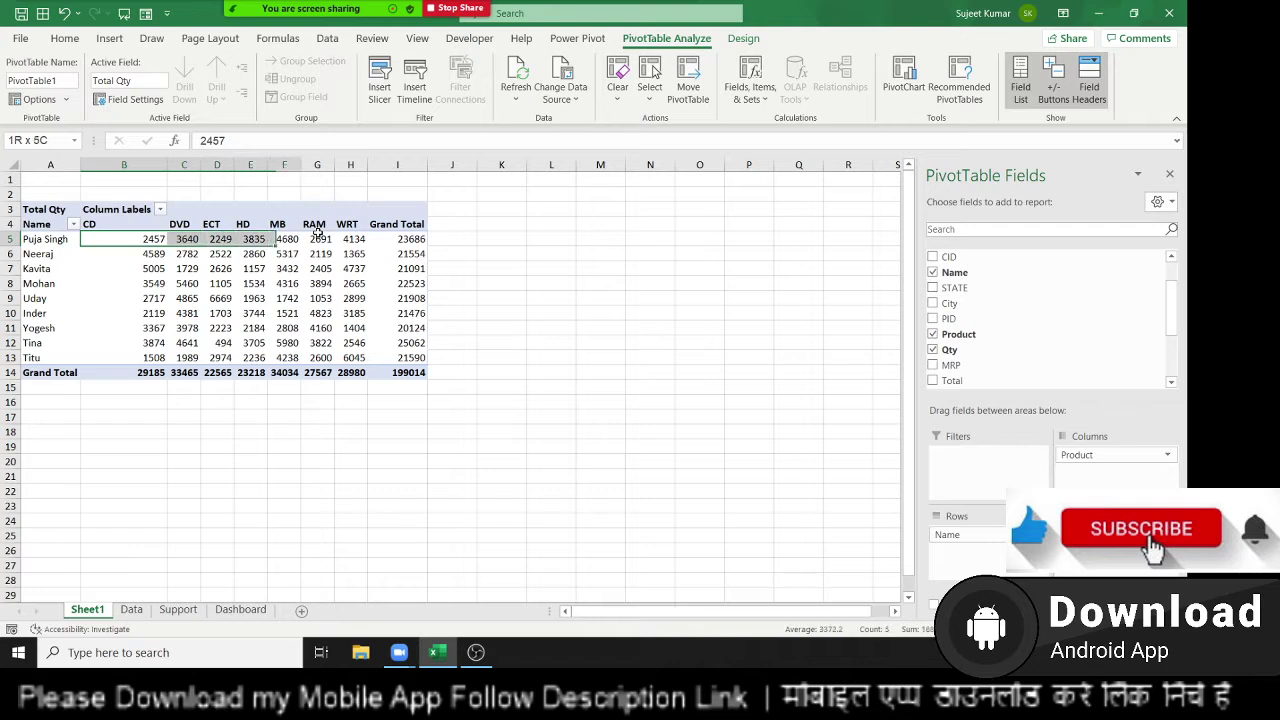
mouse_move(308, 235)
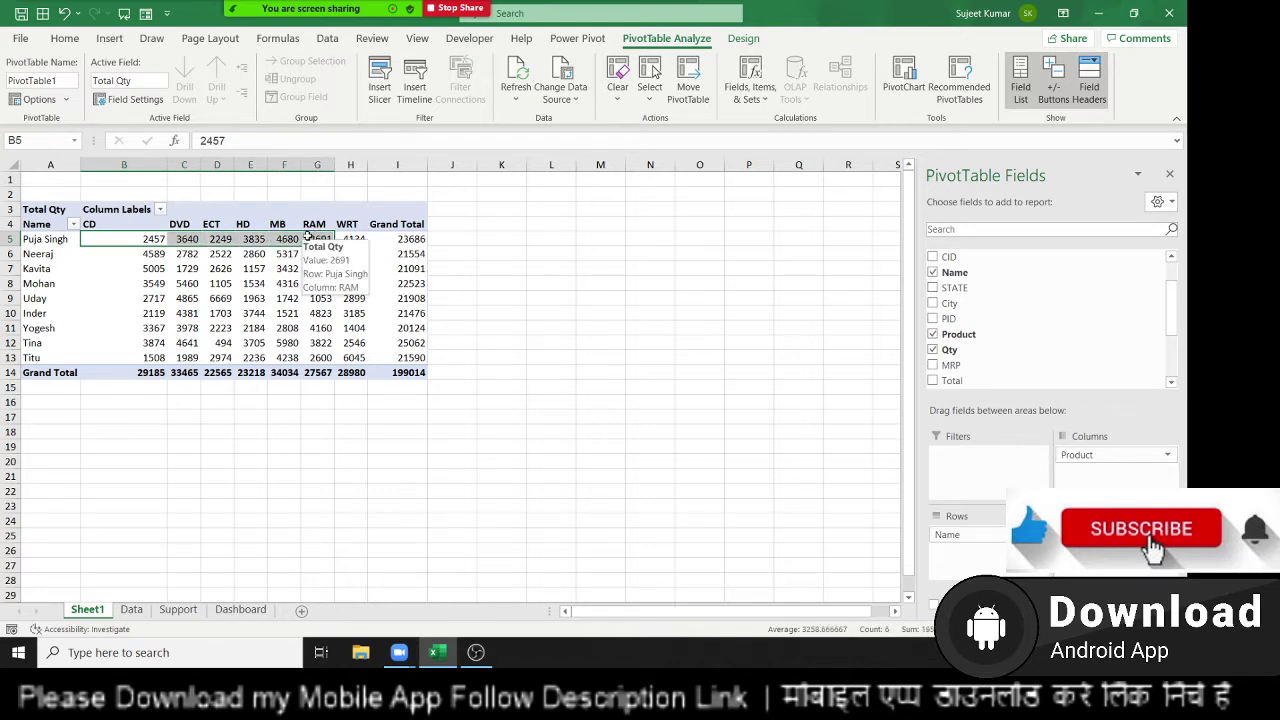
Move Product to Filters and City into the pivot, reviewing the city columns before nesting cities under names.
left_click_drag(1095, 458, 1000, 470)
left_click_drag(950, 303, 1099, 470)
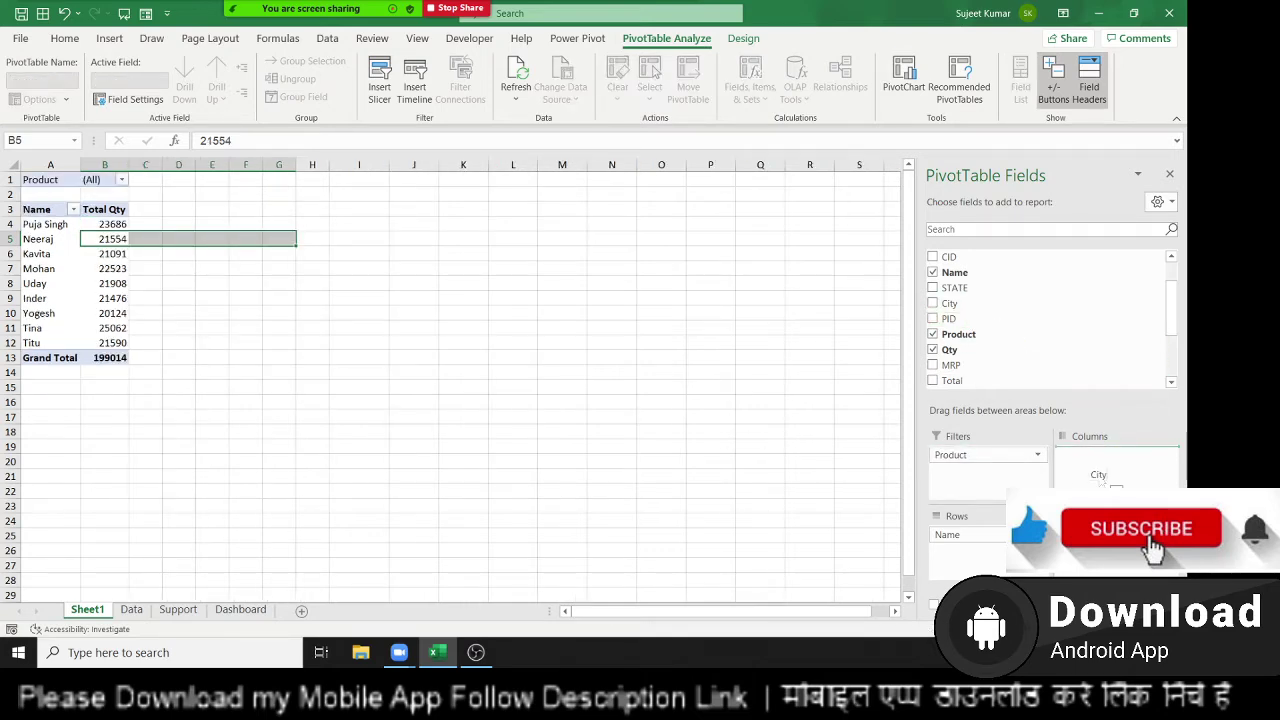
key("Right")
key("Right")
key("Right")
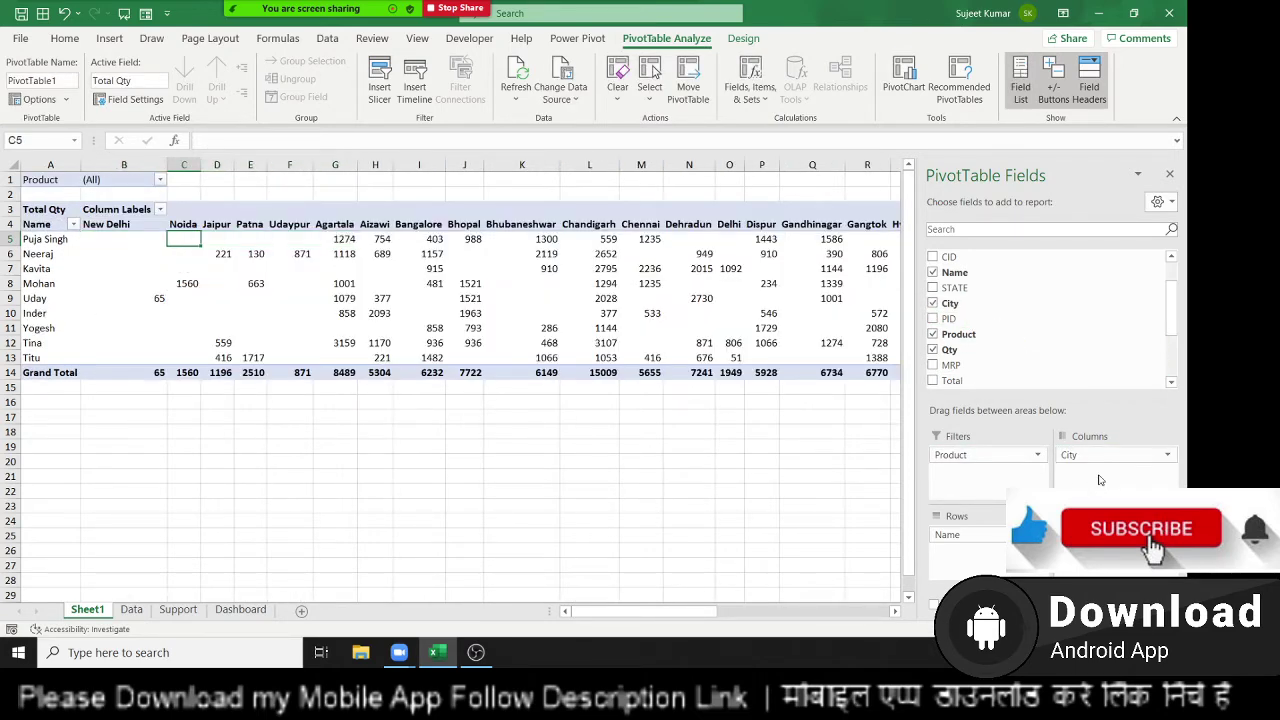
key("Right")
key("Right")
key("Right")
key("Right")
key("Right")
key("Right")
key("Right")
key("Right")
key("Right")
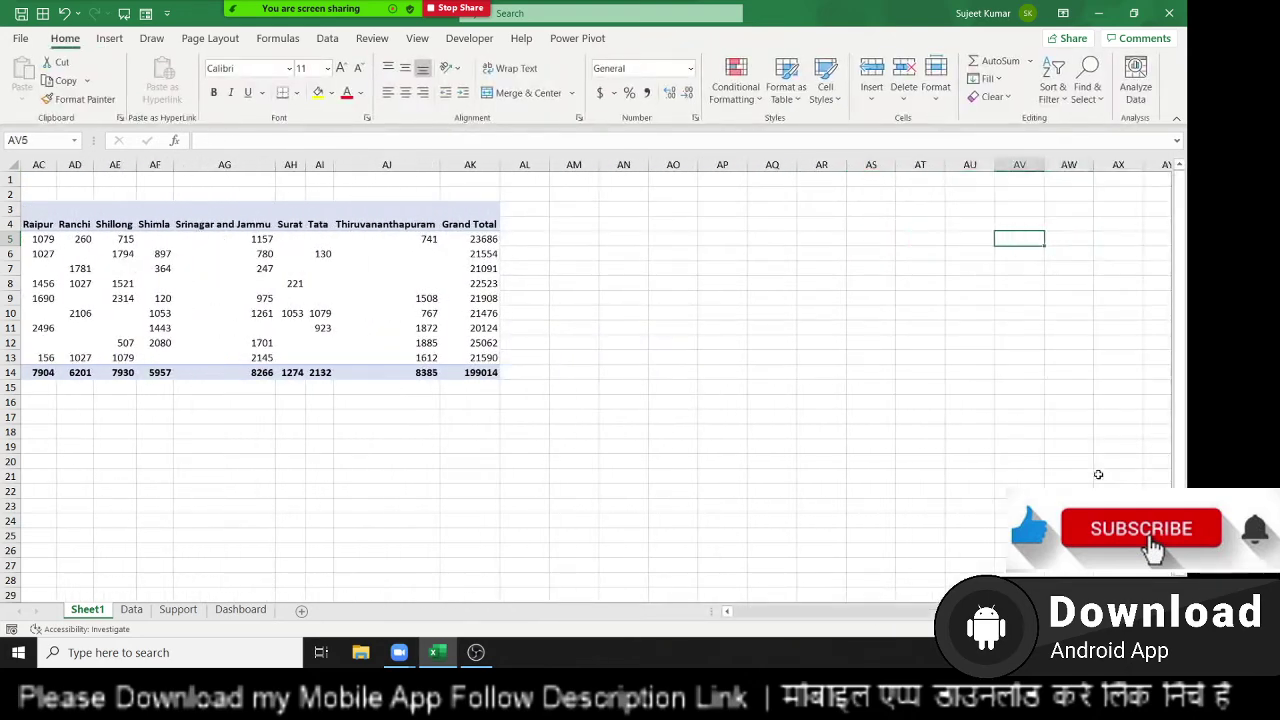
key("Left")
key("Left")
key("Left")
key("Left")
key("Left")
key("Left")
key("Left")
key("Left")
key("Left")
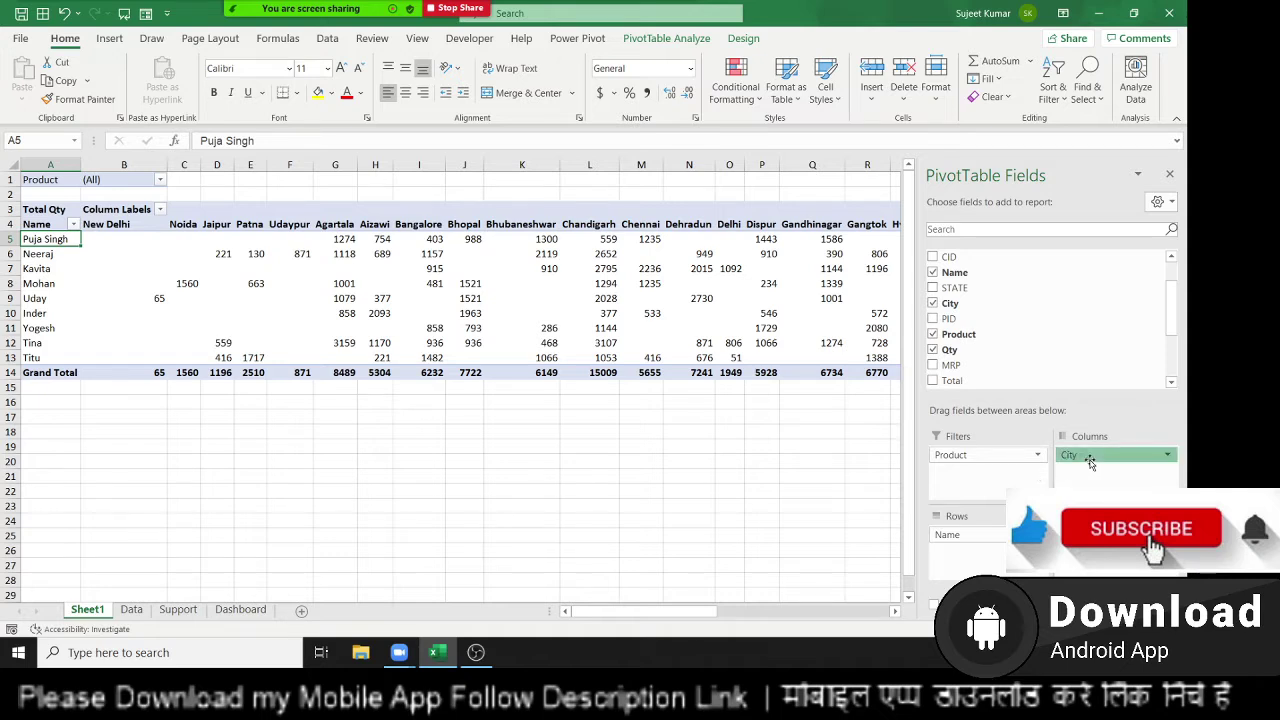
left_click_drag(1115, 455, 988, 569)
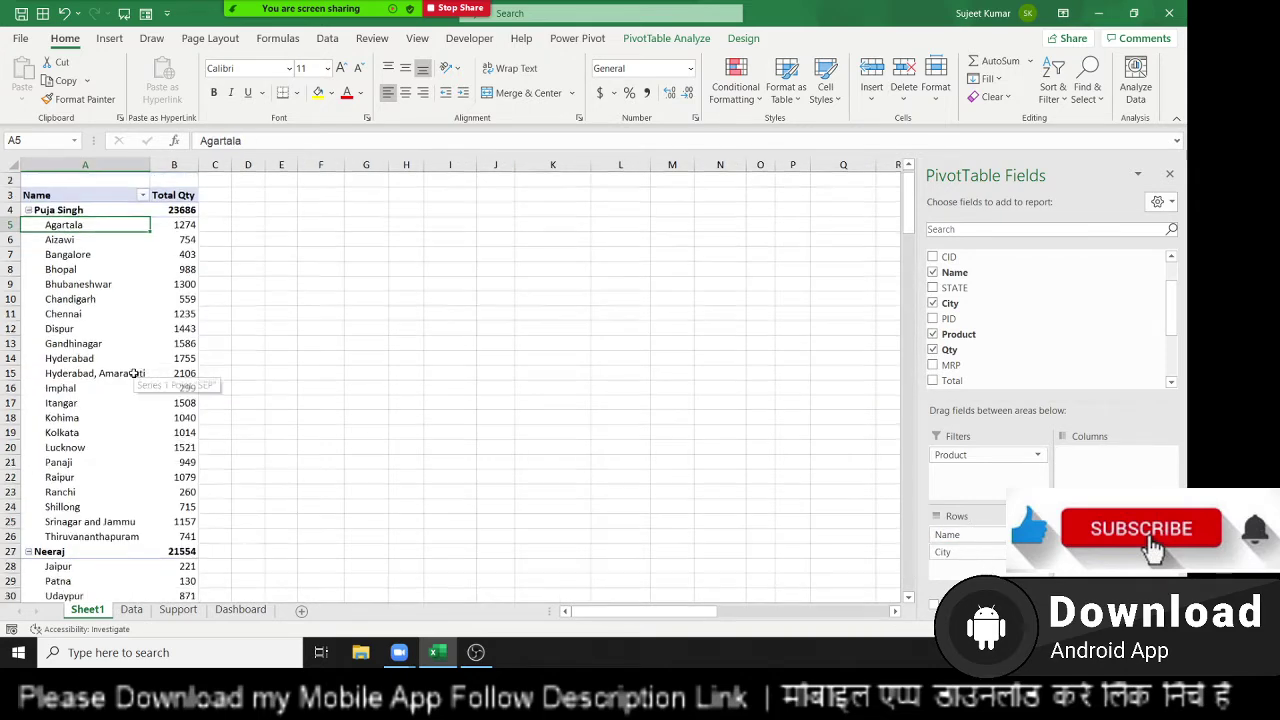
scroll(137, 371, "down", 6)
scroll(134, 373, "down", 7)
scroll(134, 373, "up", 6)
scroll(134, 373, "up", 6)
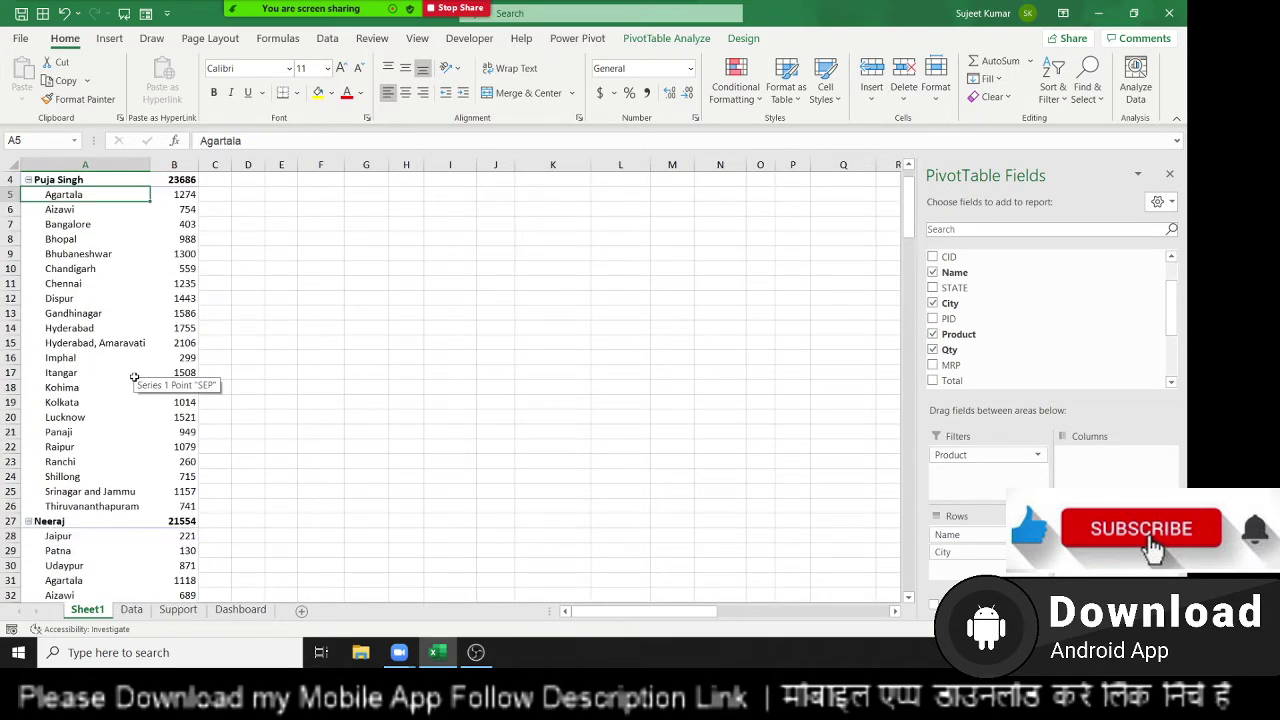
scroll(134, 373, "up", 1)
left_click(29, 225)
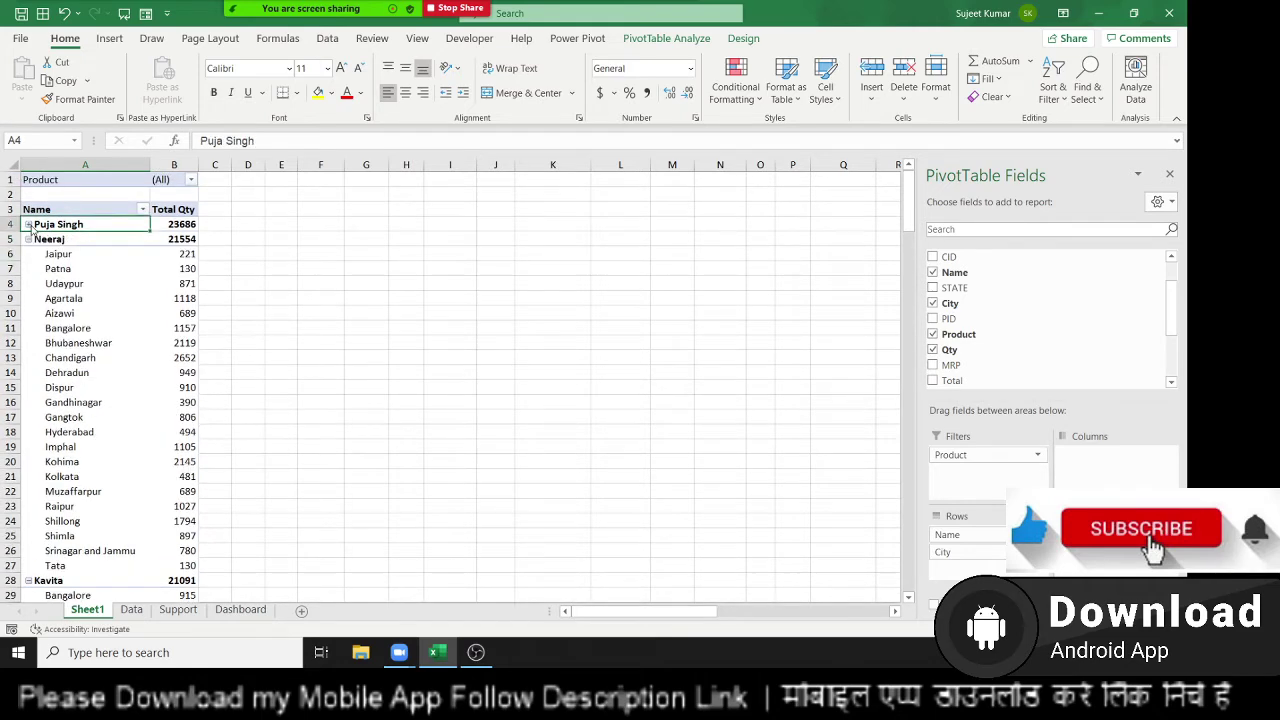
left_click(29, 225)
left_click(29, 225)
left_click(29, 225)
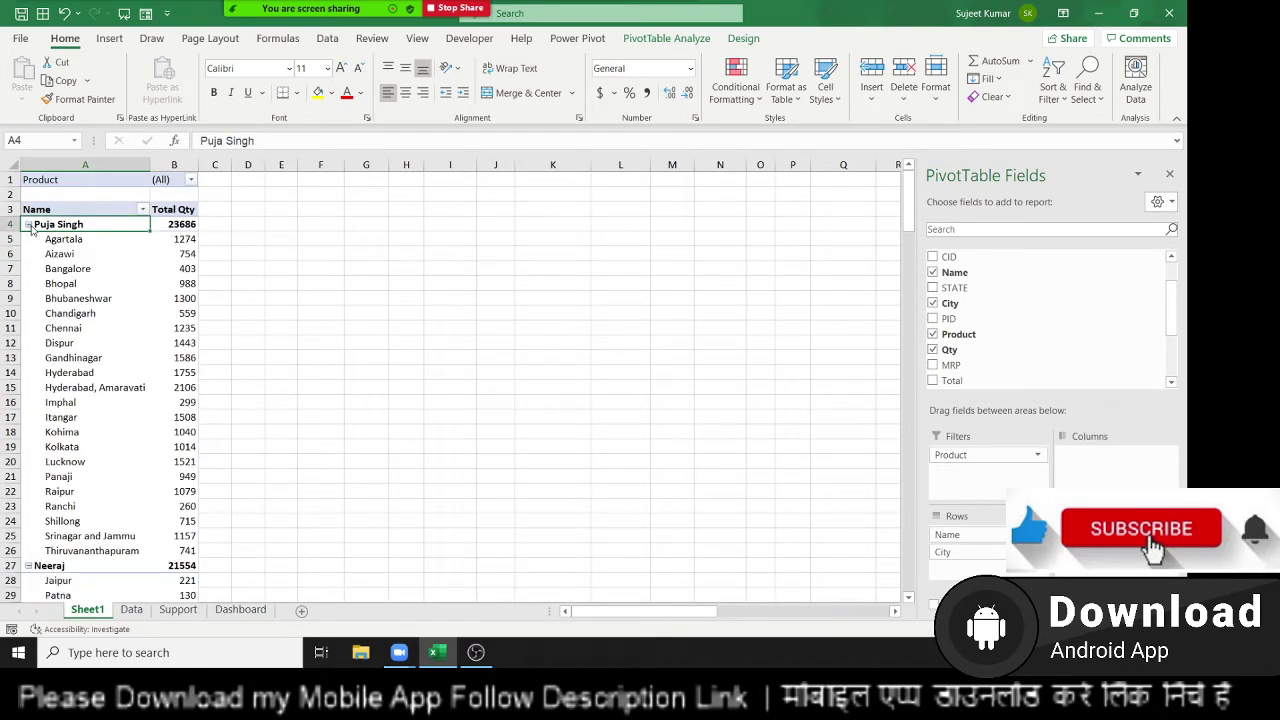
left_click(29, 225)
left_click(29, 225)
left_click(666, 39)
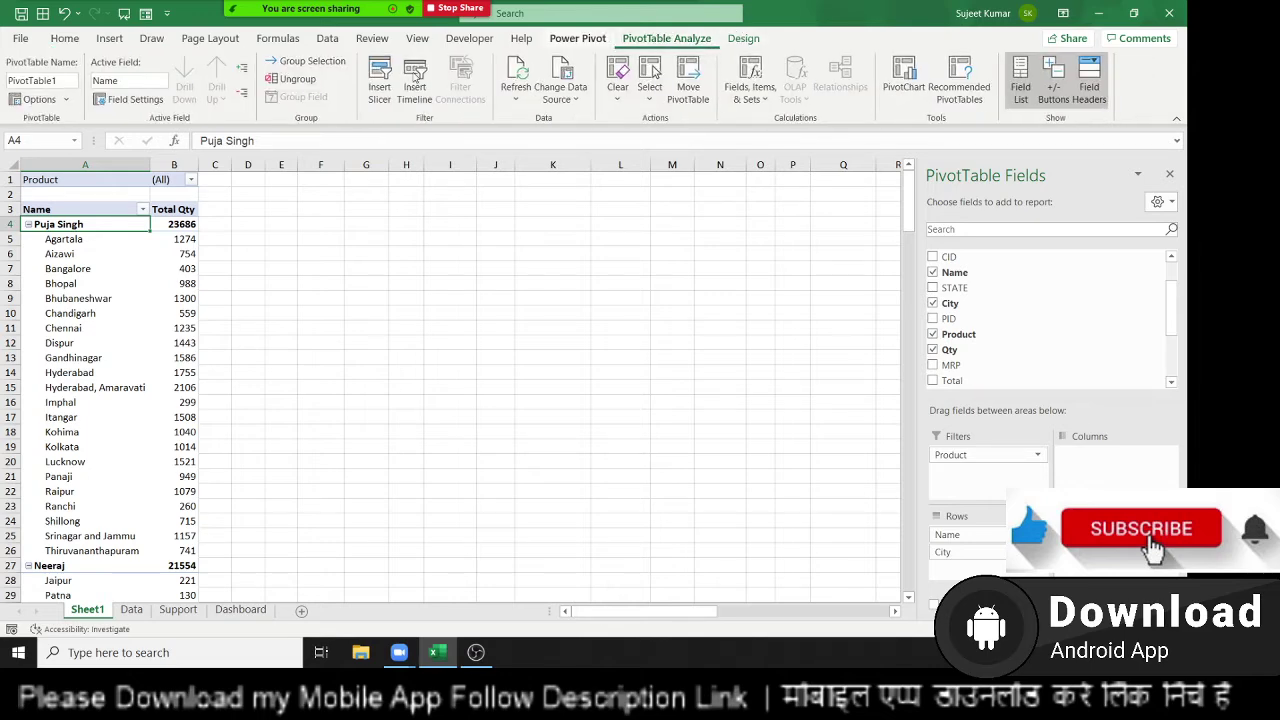
left_click(244, 94)
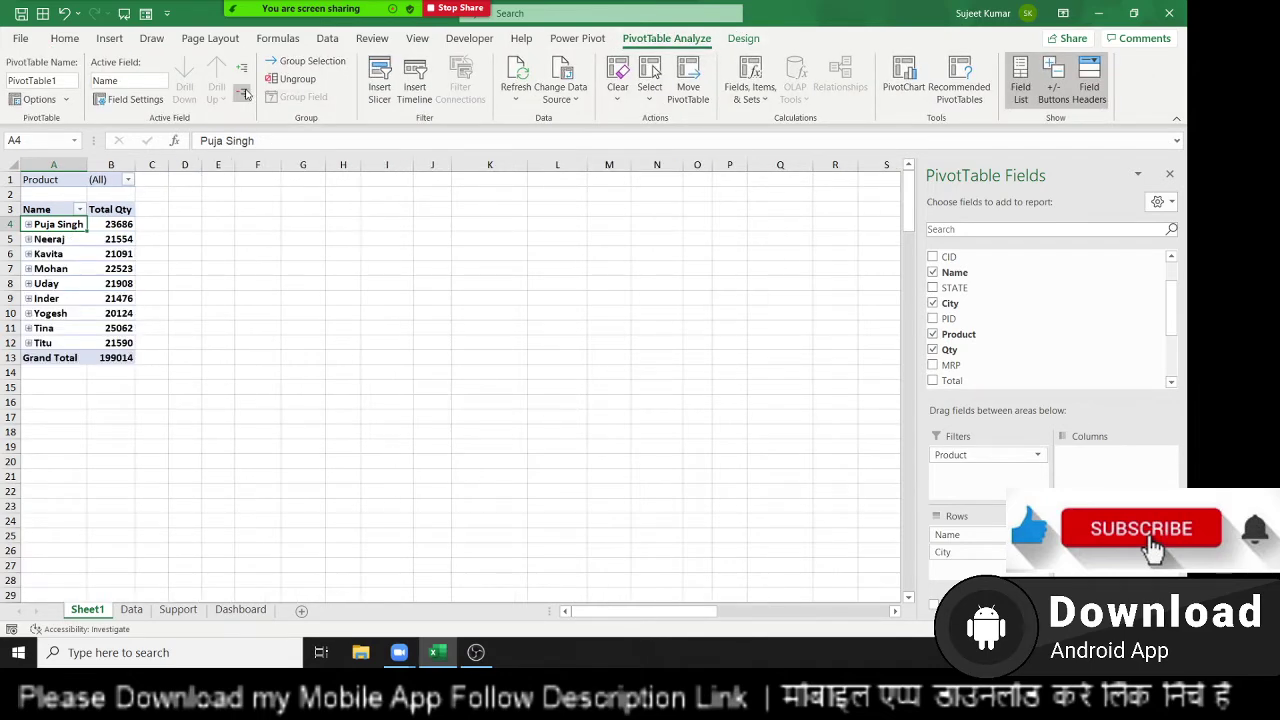
left_click(242, 67)
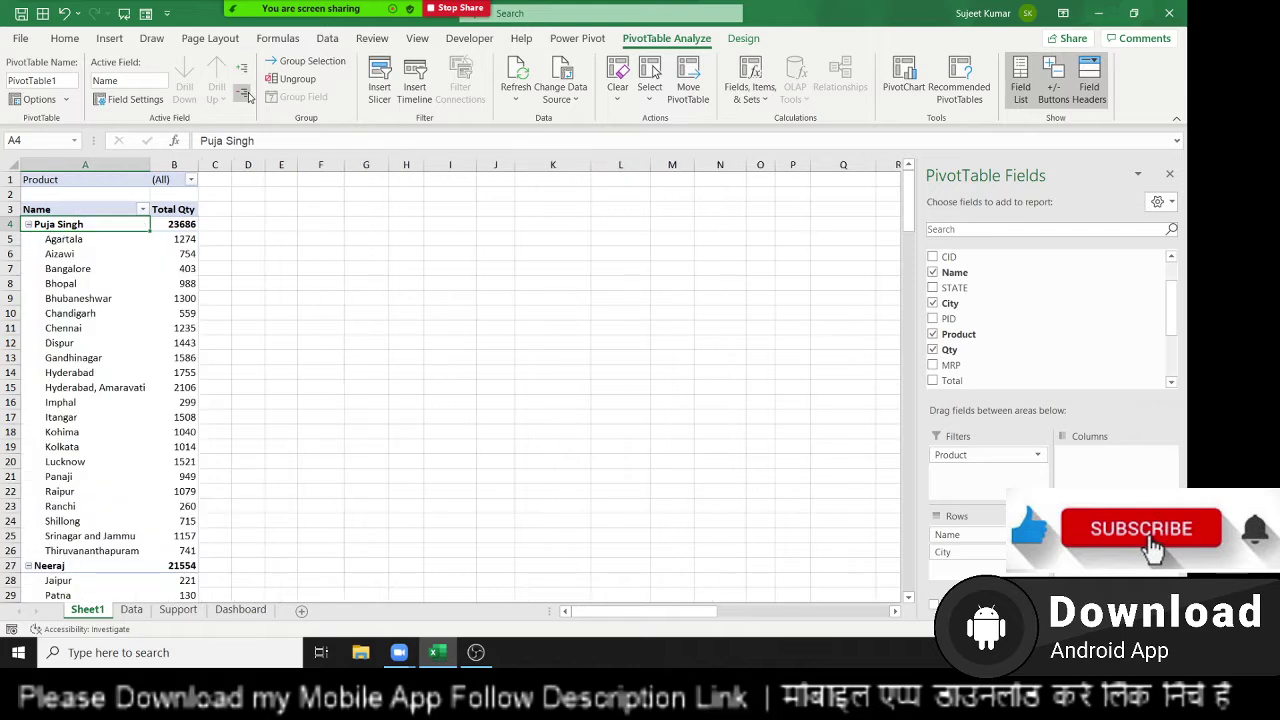
left_click(248, 94)
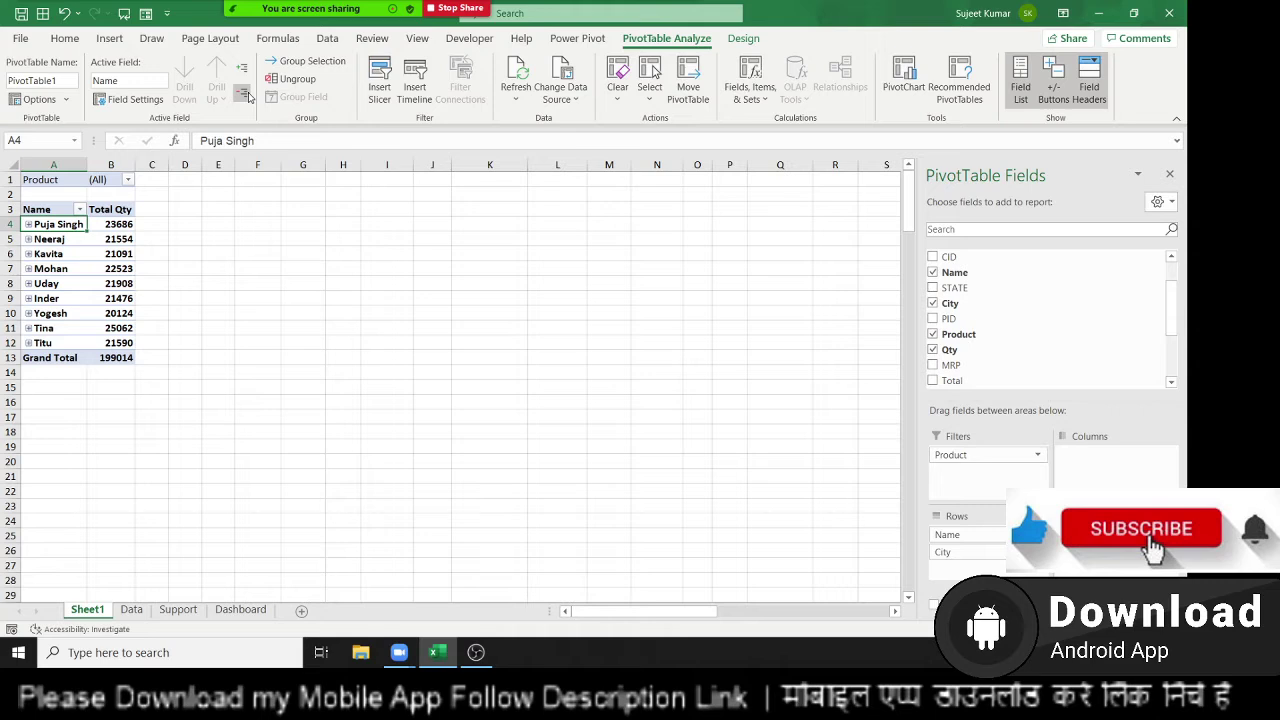
key("Down")
key("Down")
key("Down")
key("Down")
key("Down")
key("Down")
key("Down")
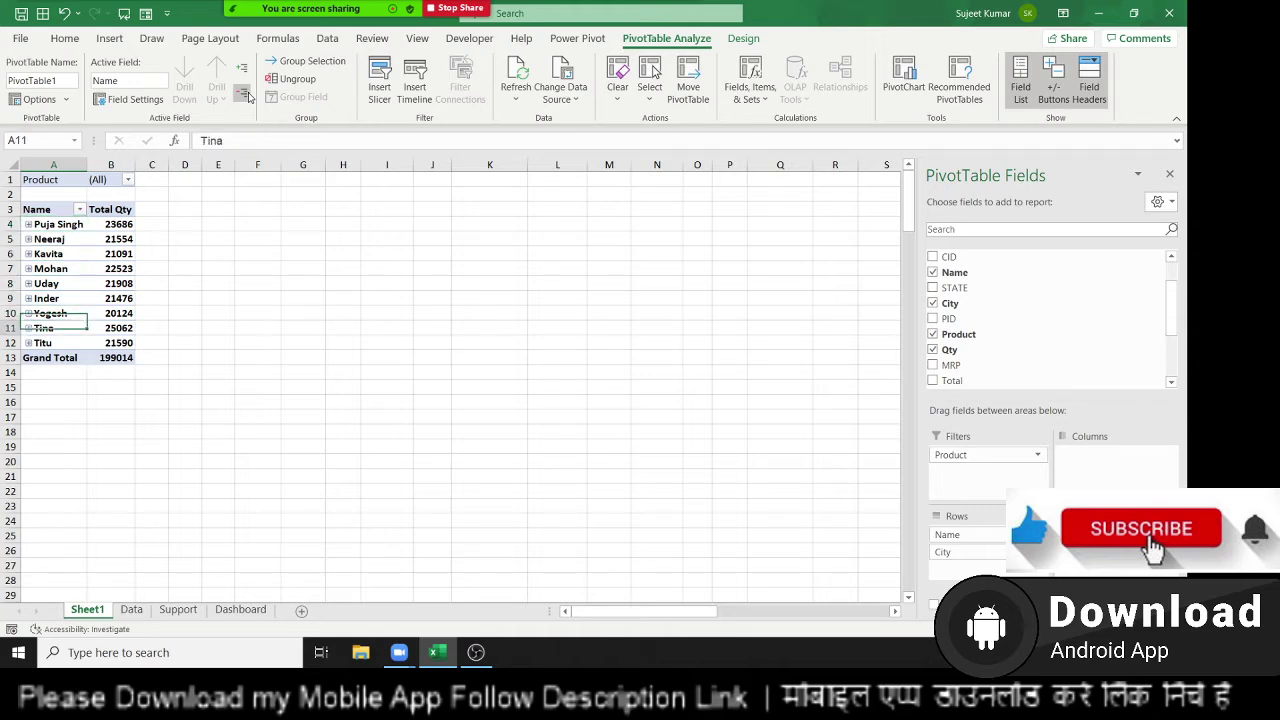
key("Down")
key("Down")
key("Up")
key("Up")
key("Up")
key("Up")
key("Up")
key("Up")
key("Up")
key("Up")
key("Up")
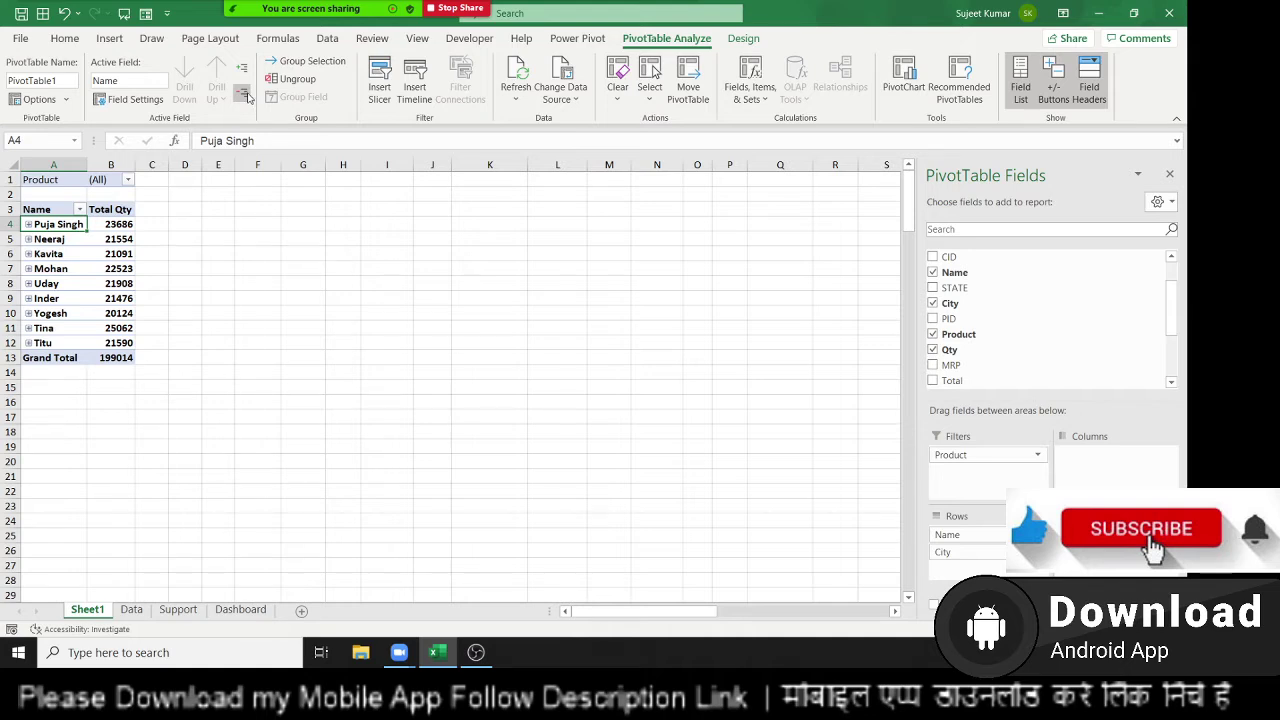
key("Right")
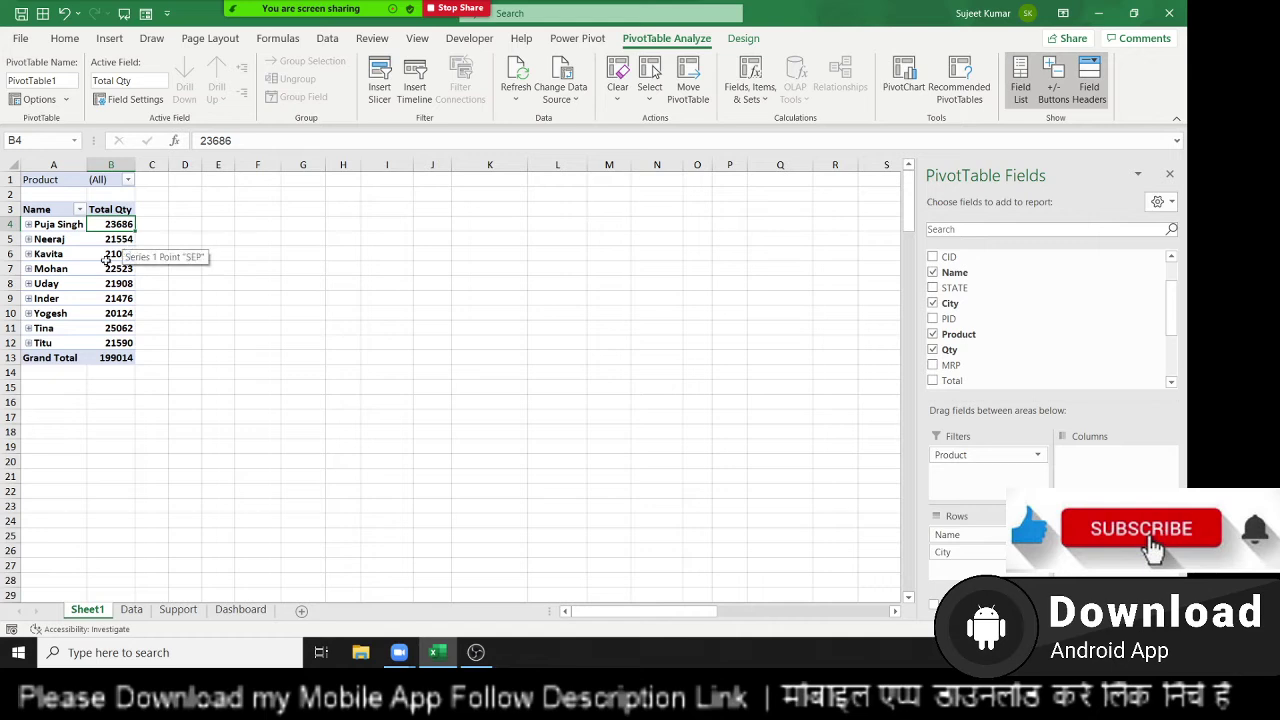
mouse_move(87, 267)
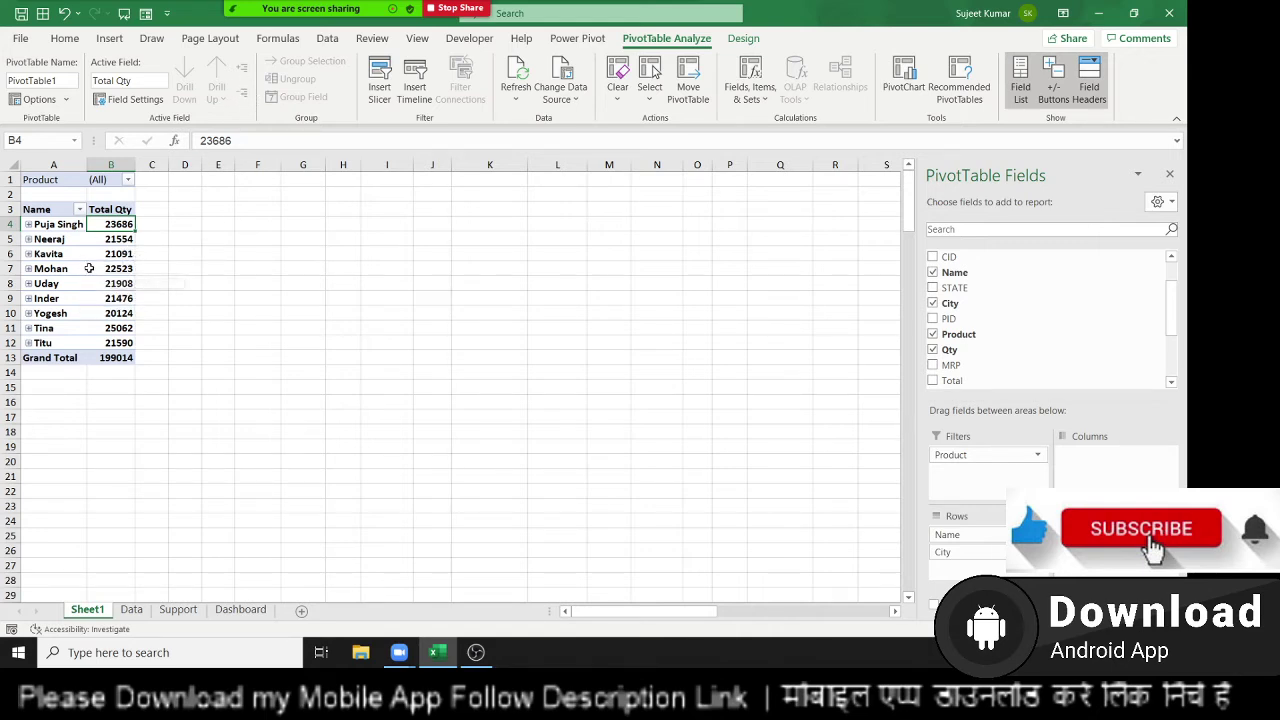
left_click(50, 254)
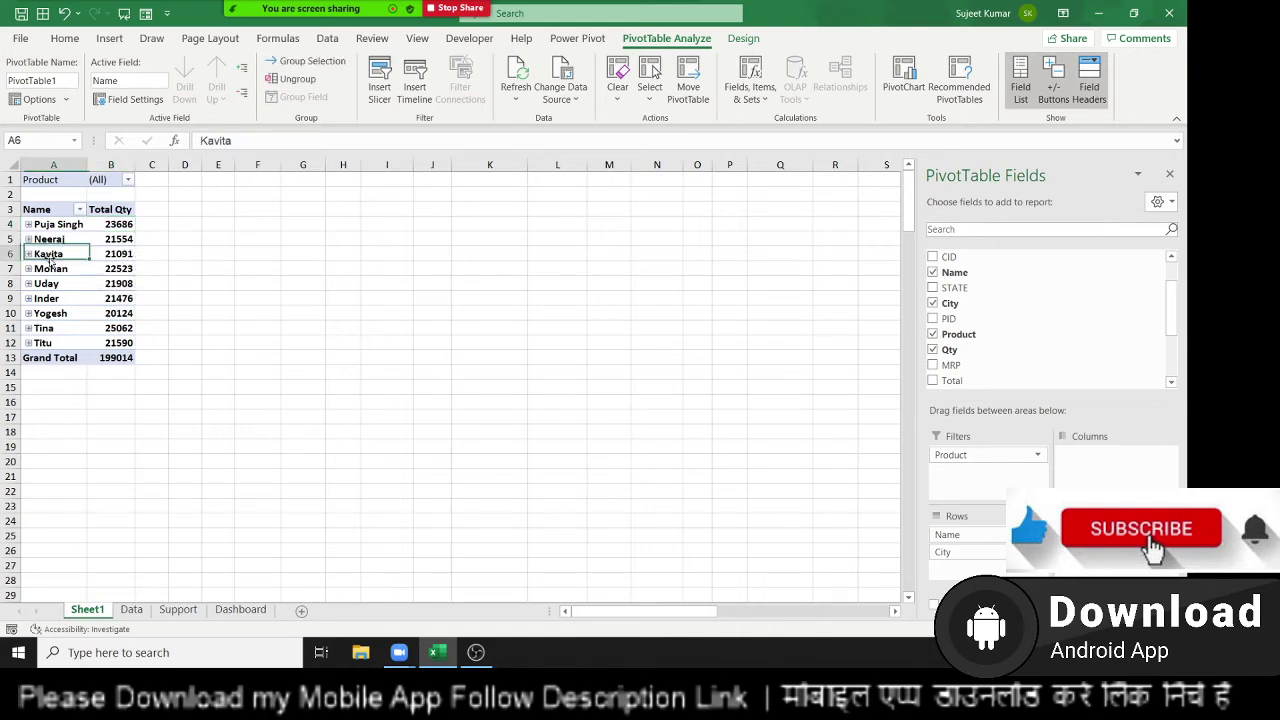
left_click(241, 67)
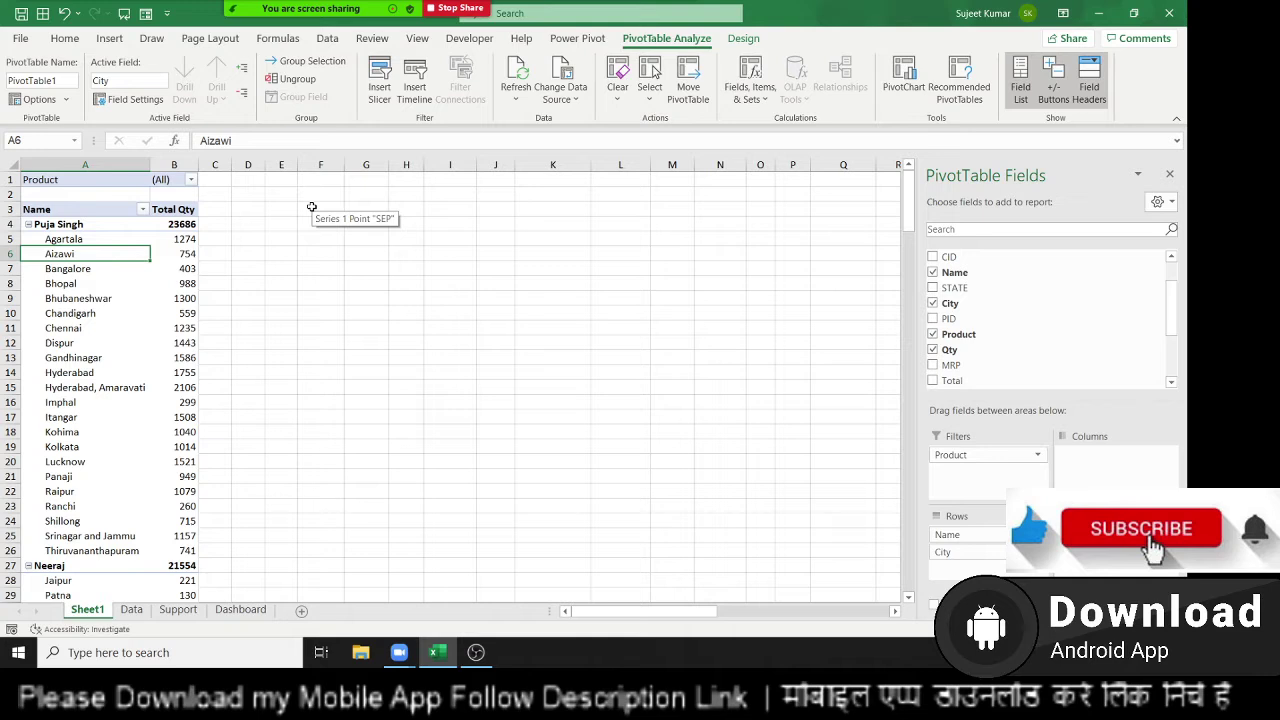
left_click(123, 163)
key("ctrl+c")
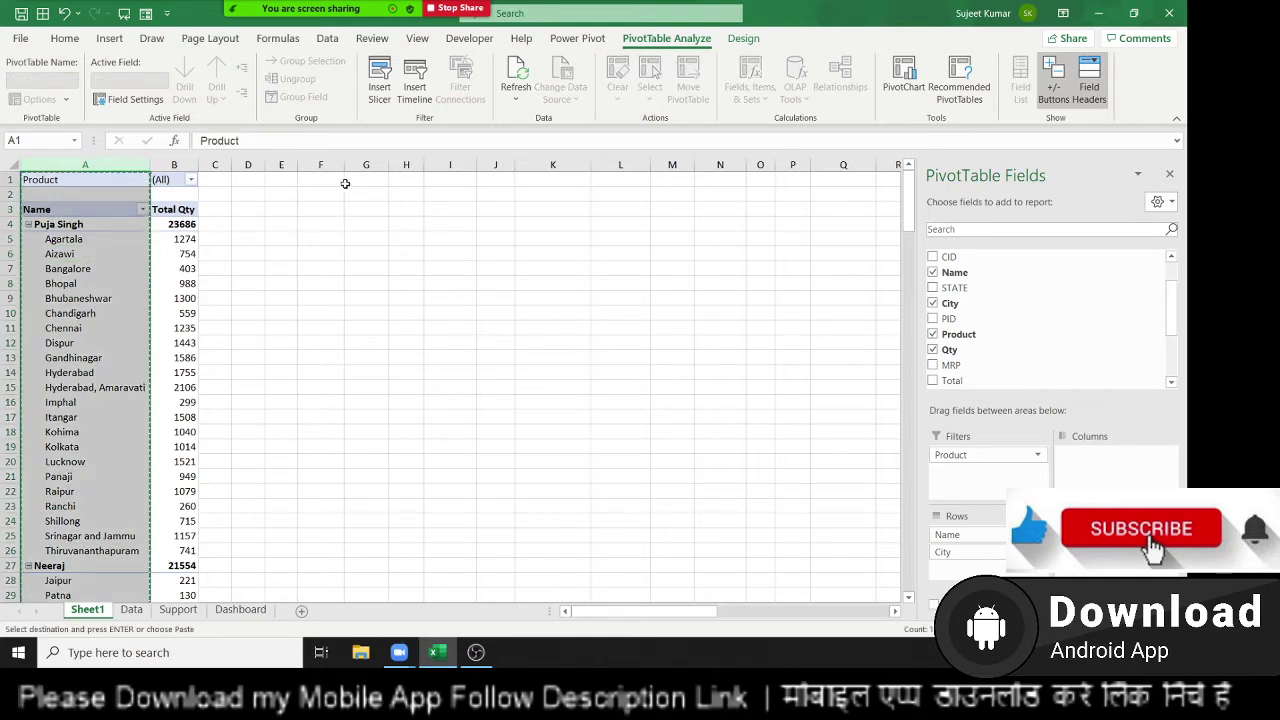
left_click(535, 175)
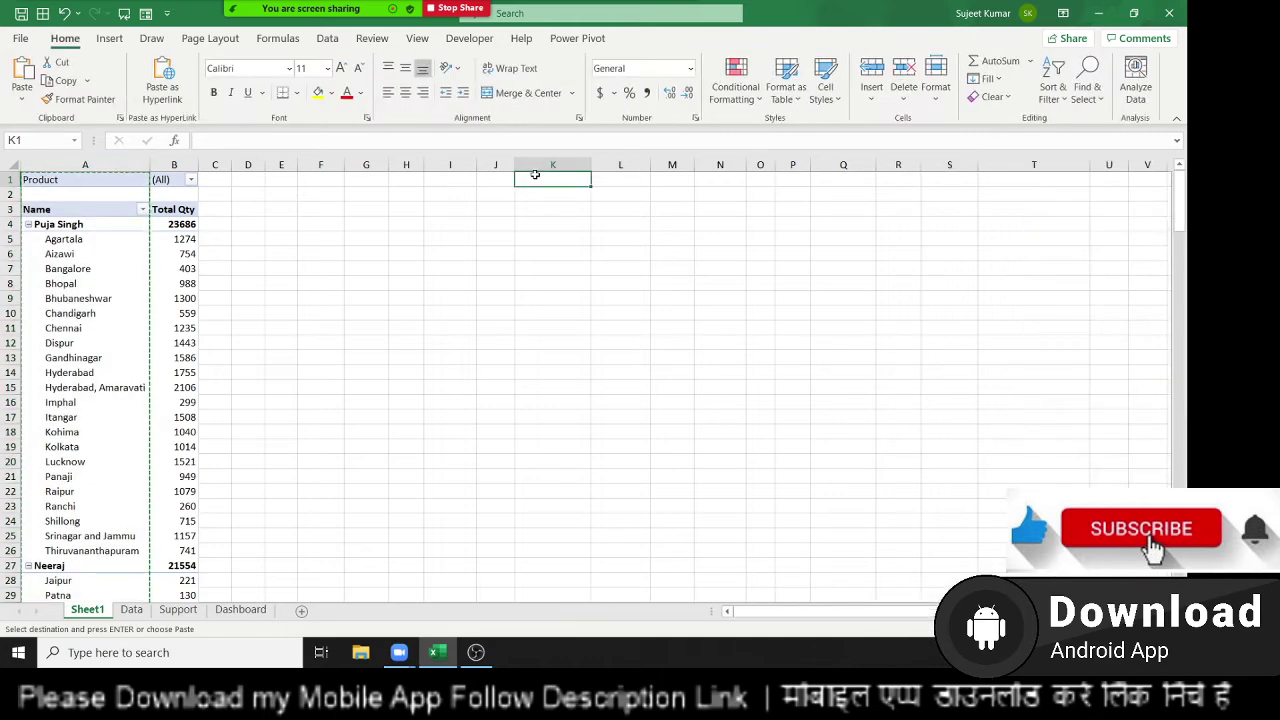
key("ctrl+v")
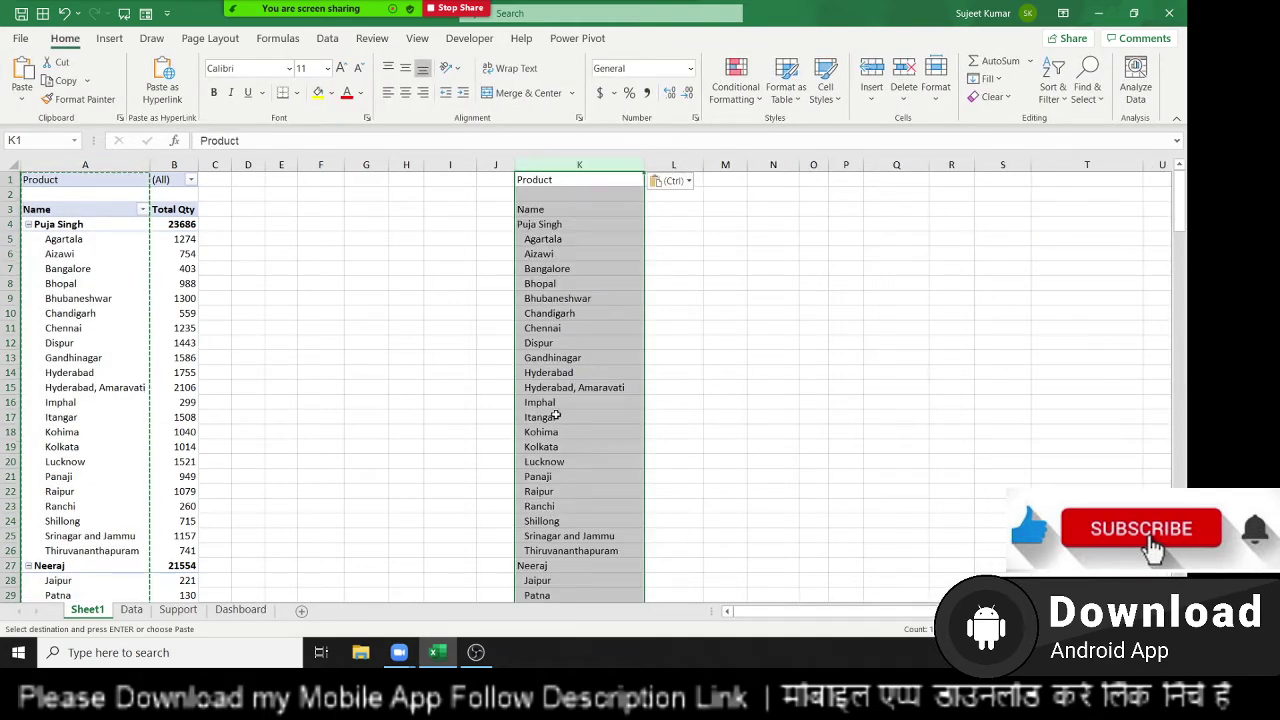
scroll(555, 417, "down", 6)
scroll(555, 417, "up", 4)
scroll(555, 417, "up", 2)
scroll(549, 316, "down", 4)
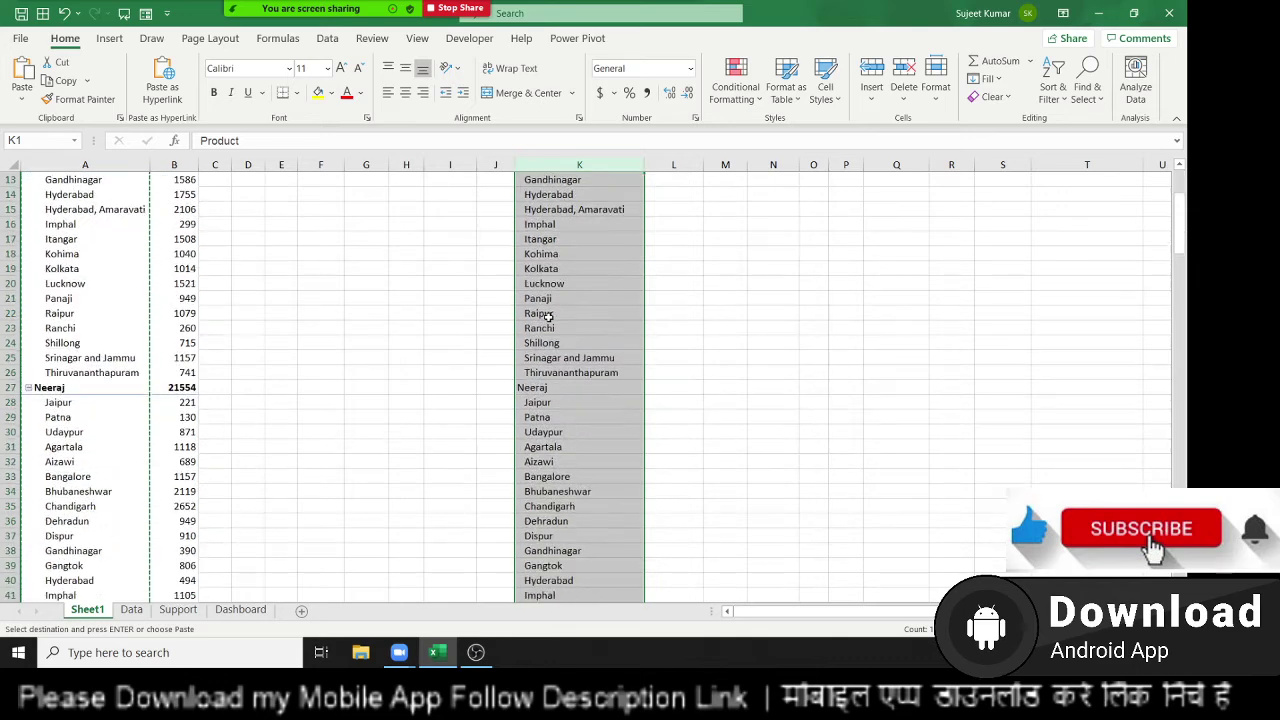
scroll(546, 316, "down", 4)
scroll(543, 316, "down", 4)
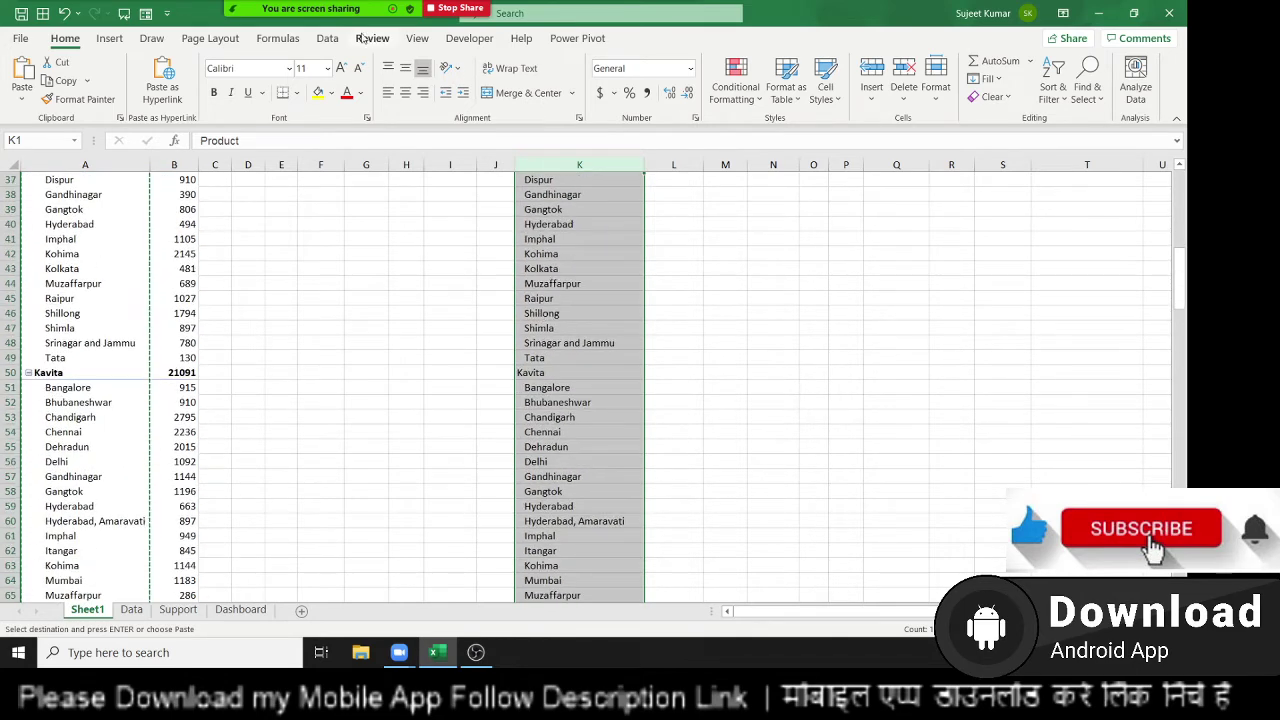
left_click(384, 97)
left_click(384, 97)
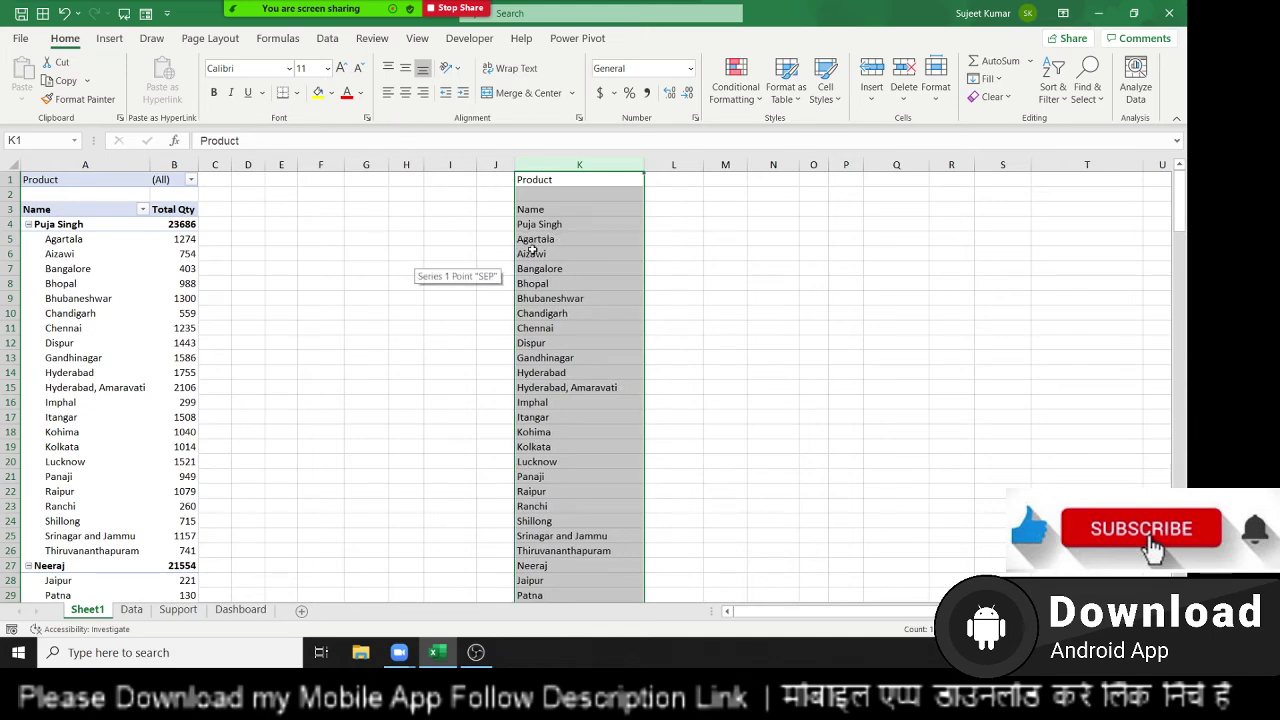
scroll(556, 338, "down", 6)
scroll(556, 338, "up", 6)
key("Delete")
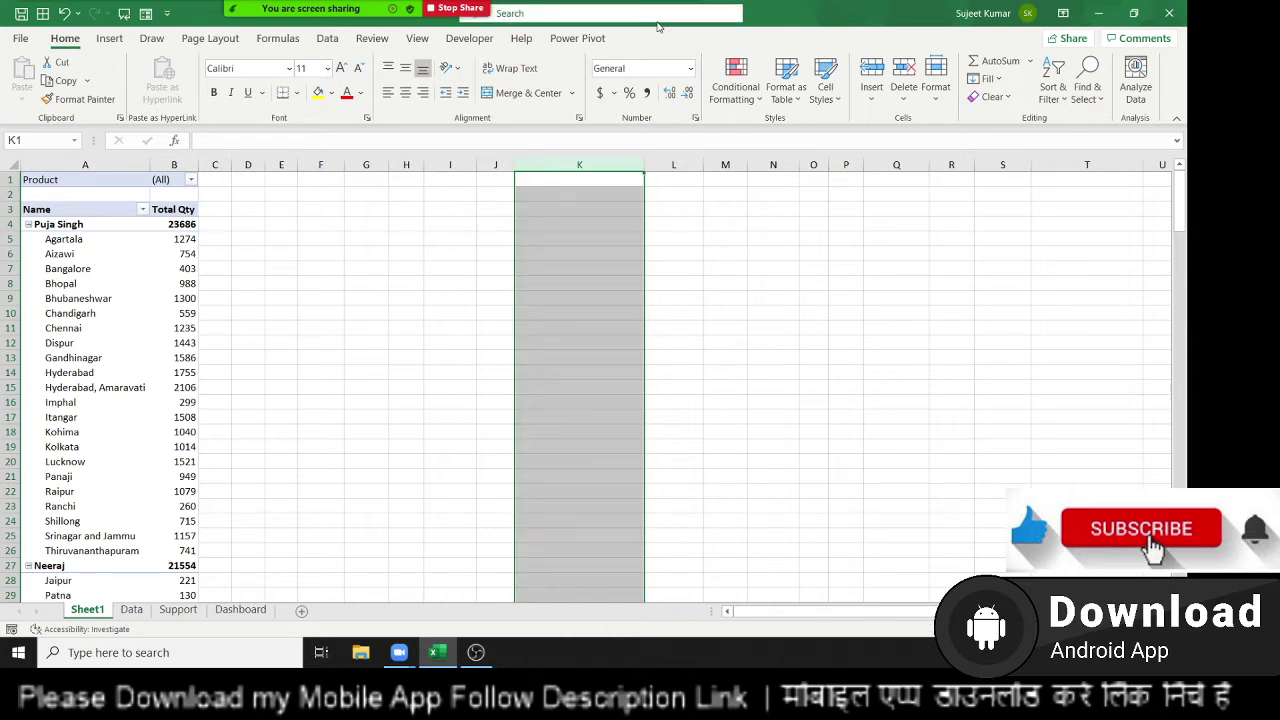
Switch the pivot's report layout to Tabular form.
left_click(71, 267)
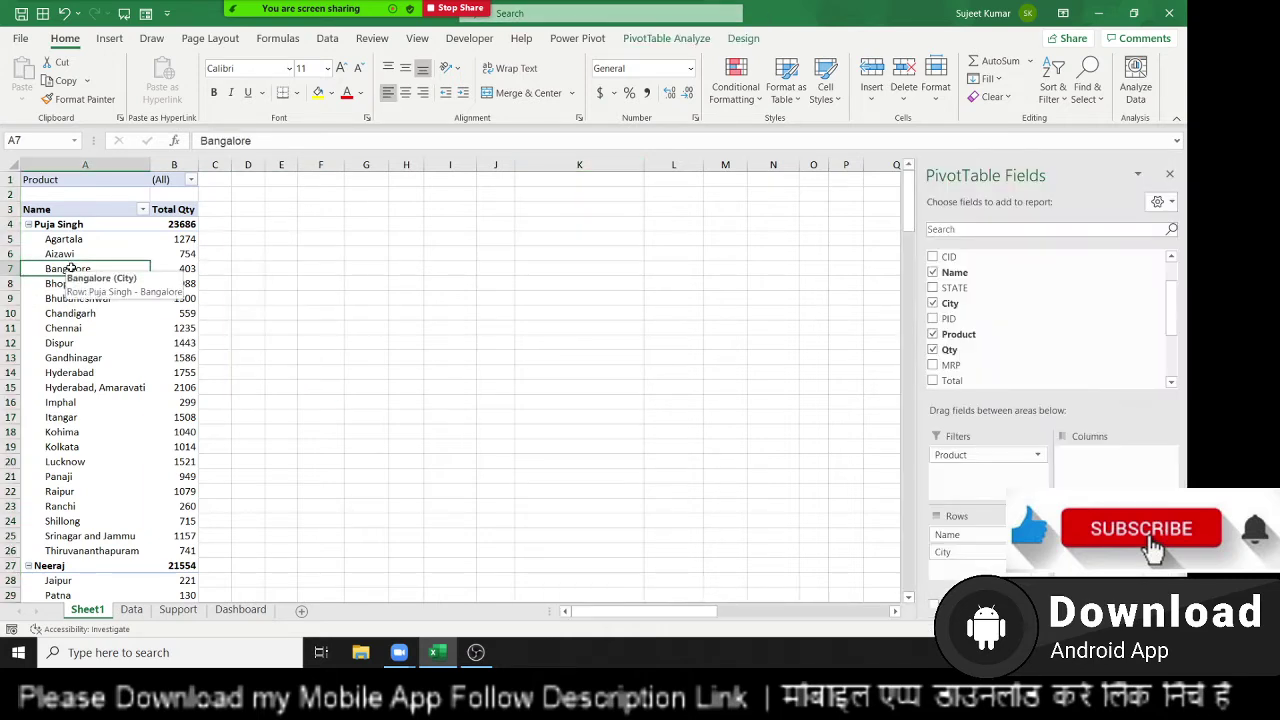
left_click(743, 38)
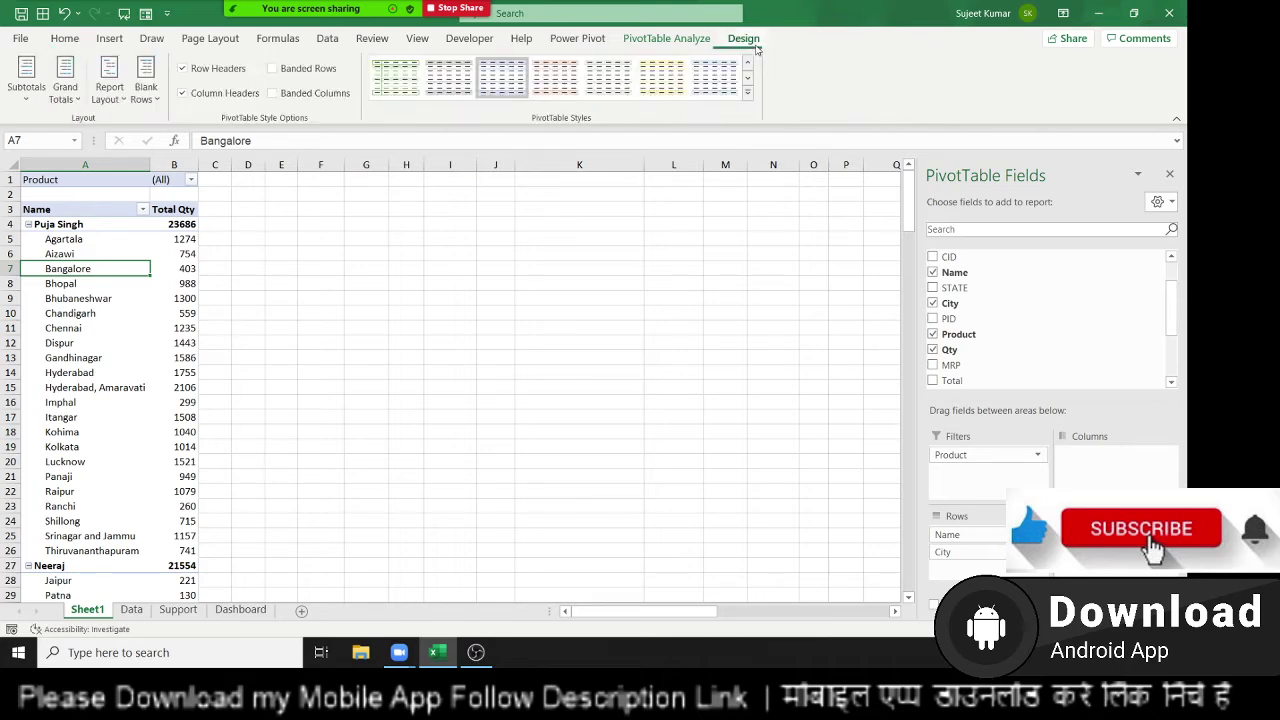
left_click(110, 90)
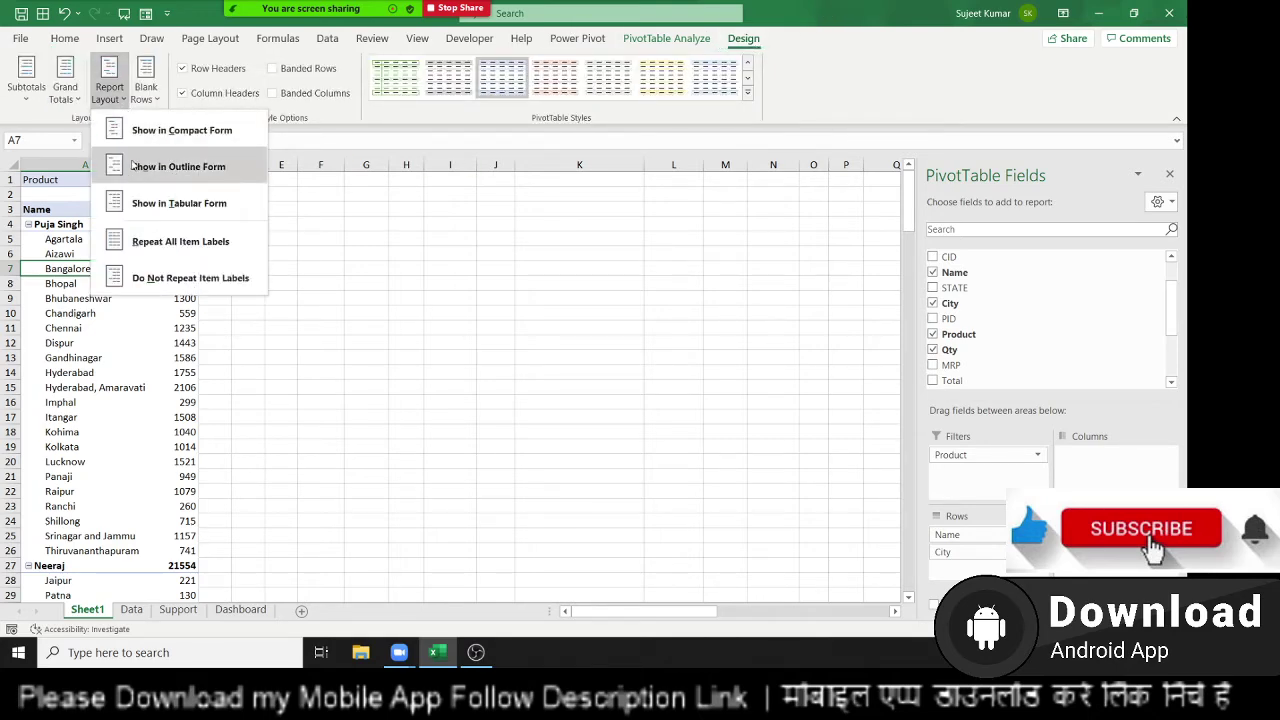
left_click(165, 205)
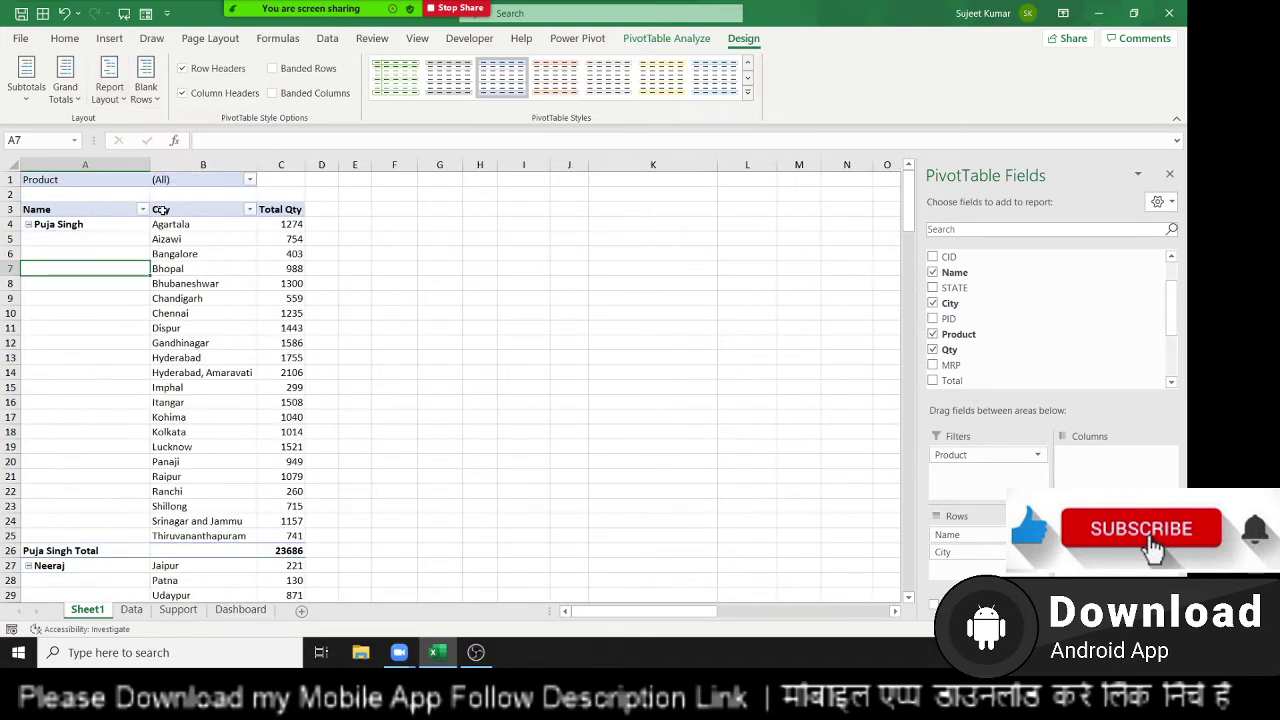
scroll(298, 360, "down", 5)
scroll(300, 370, "up", 5)
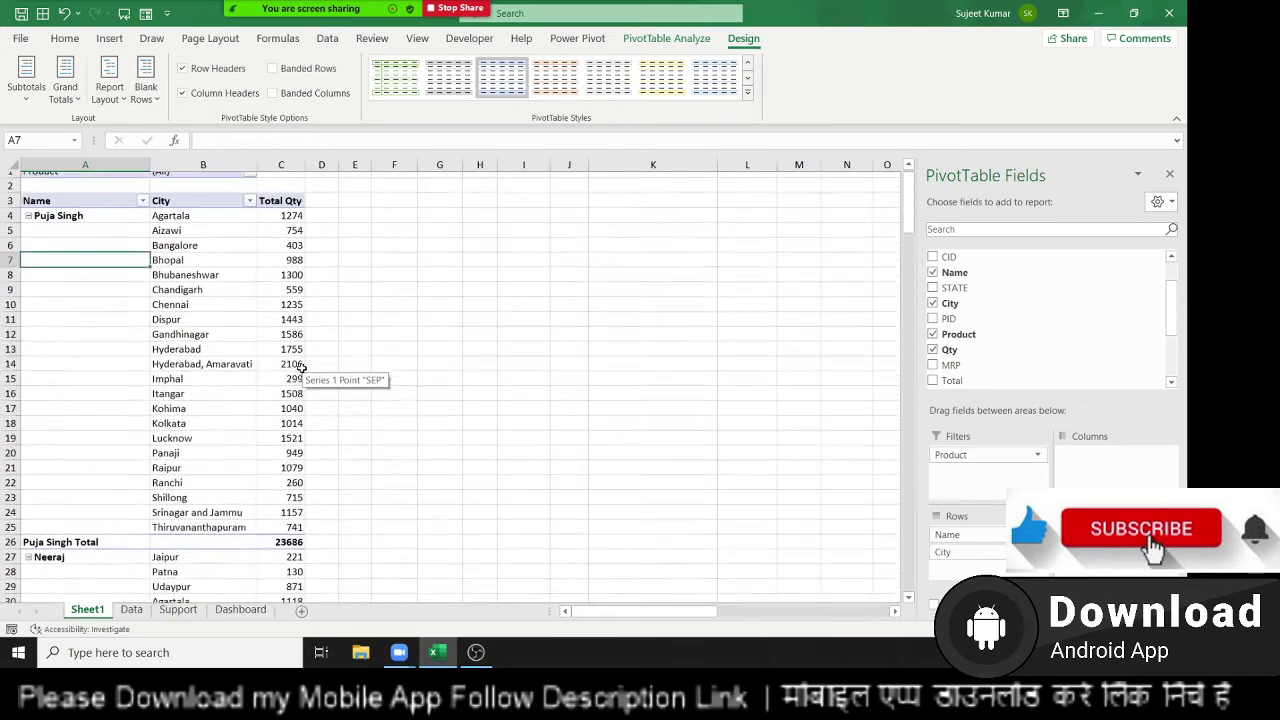
Toggle Subtotal "Name" off and back on from the salesperson total row's menu.
left_click(114, 550)
mouse_move(295, 551)
left_mouse_down()
mouse_move(67, 532)
mouse_move(64, 546)
left_mouse_up()
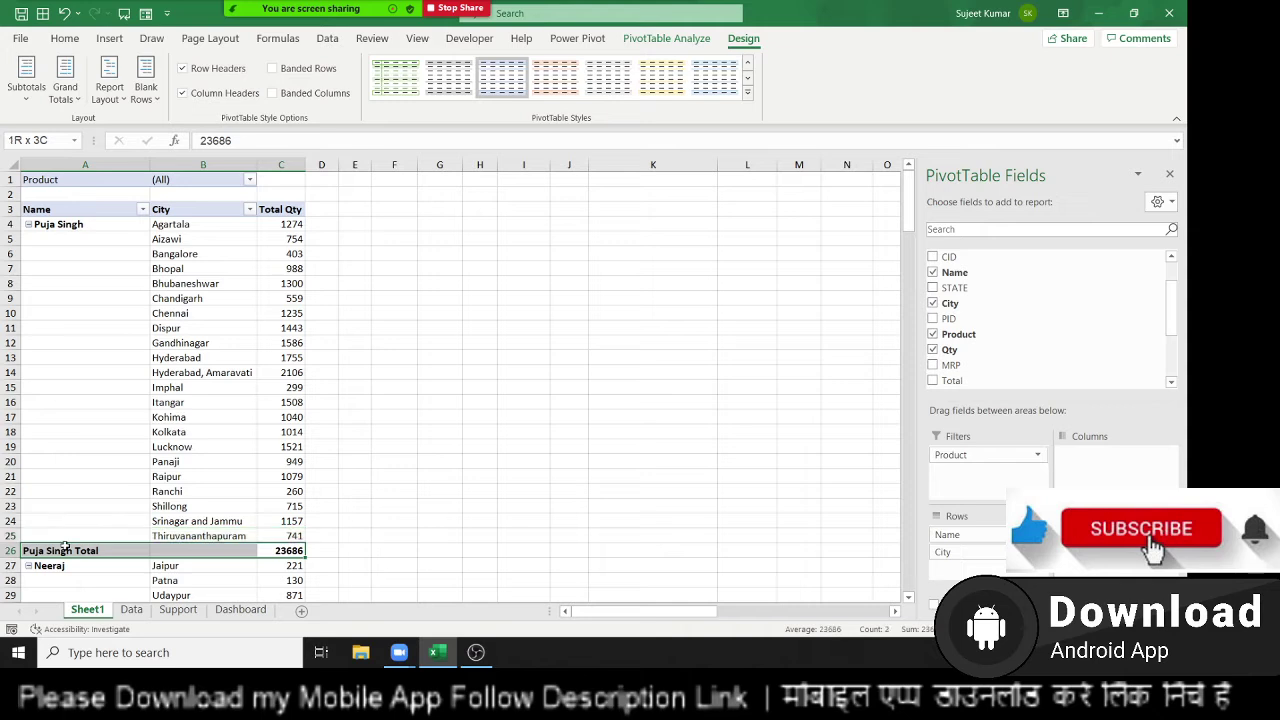
left_click(67, 517)
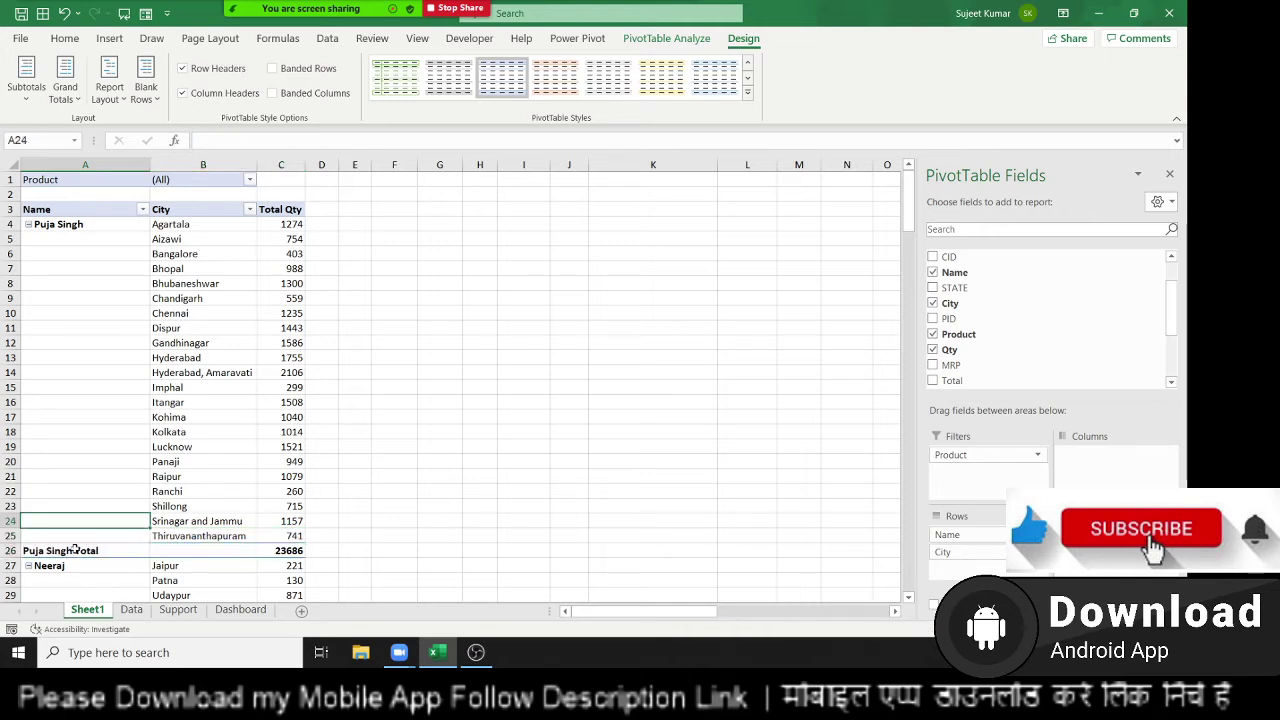
right_click(75, 549)
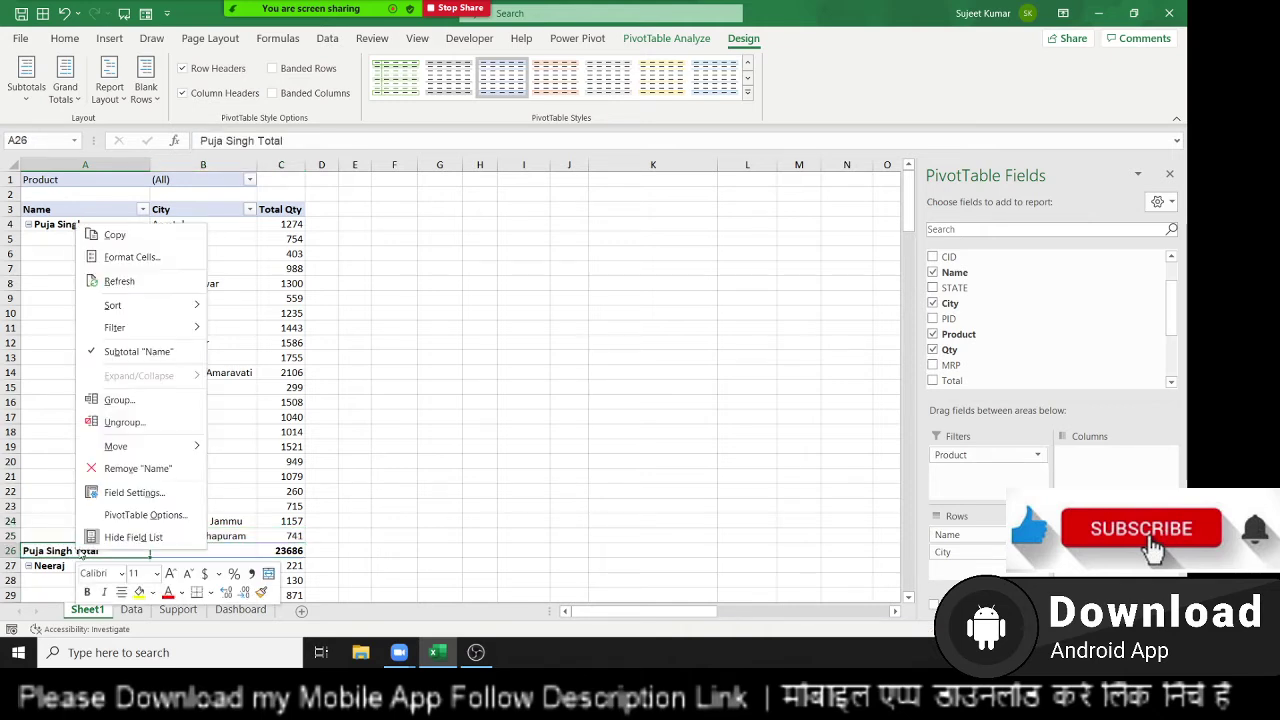
left_click(103, 352)
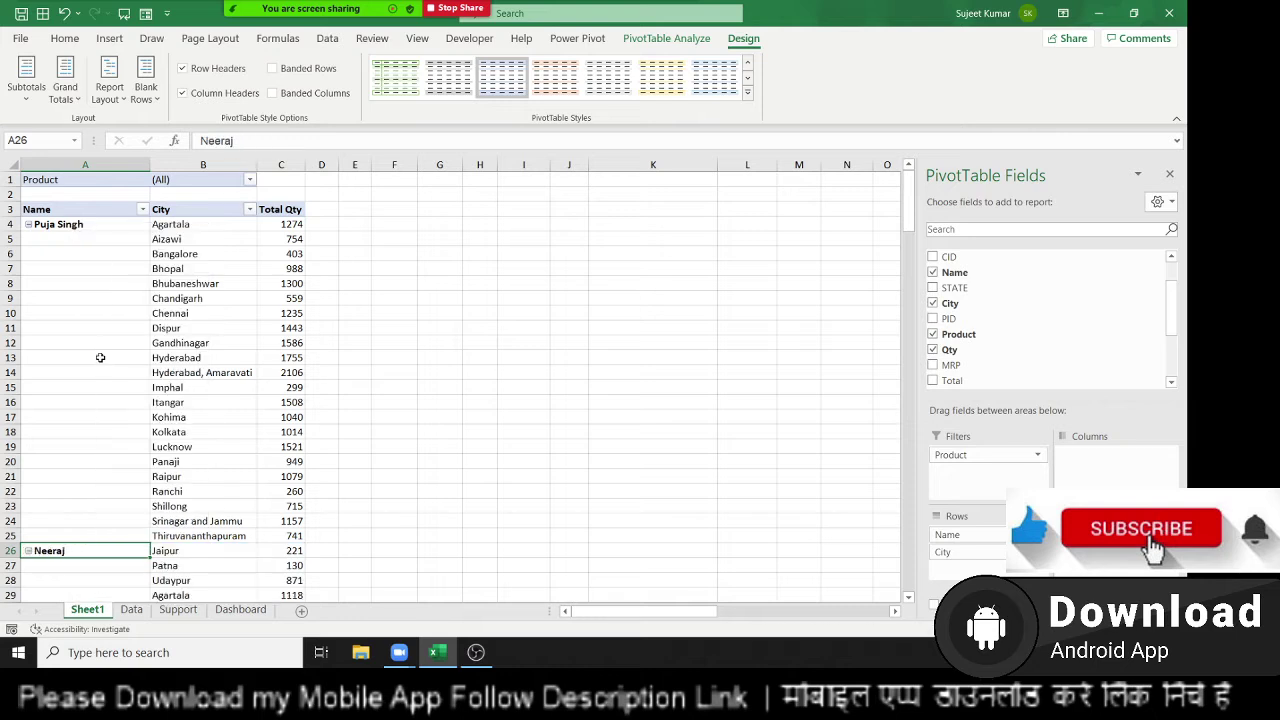
right_click(98, 517)
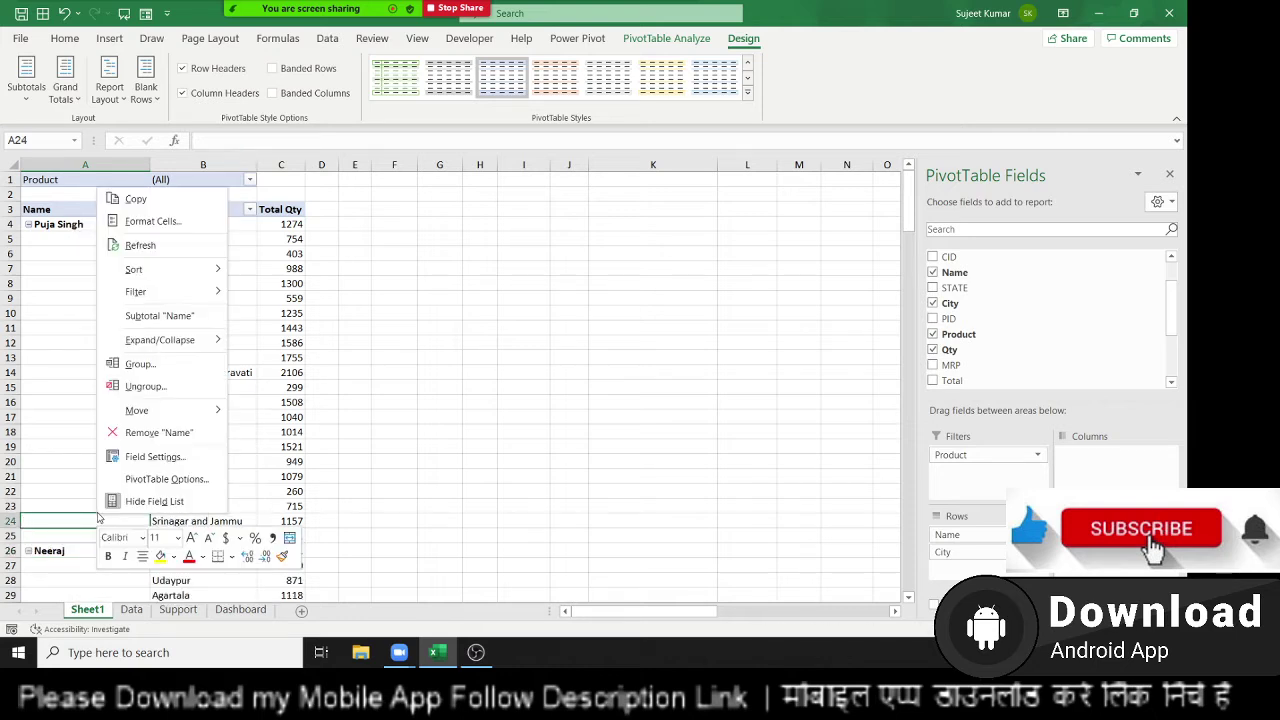
left_click(149, 318)
Uncheck Subtotal "Name" so no per-salesperson total rows remain.
left_click(95, 553)
right_click(95, 553)
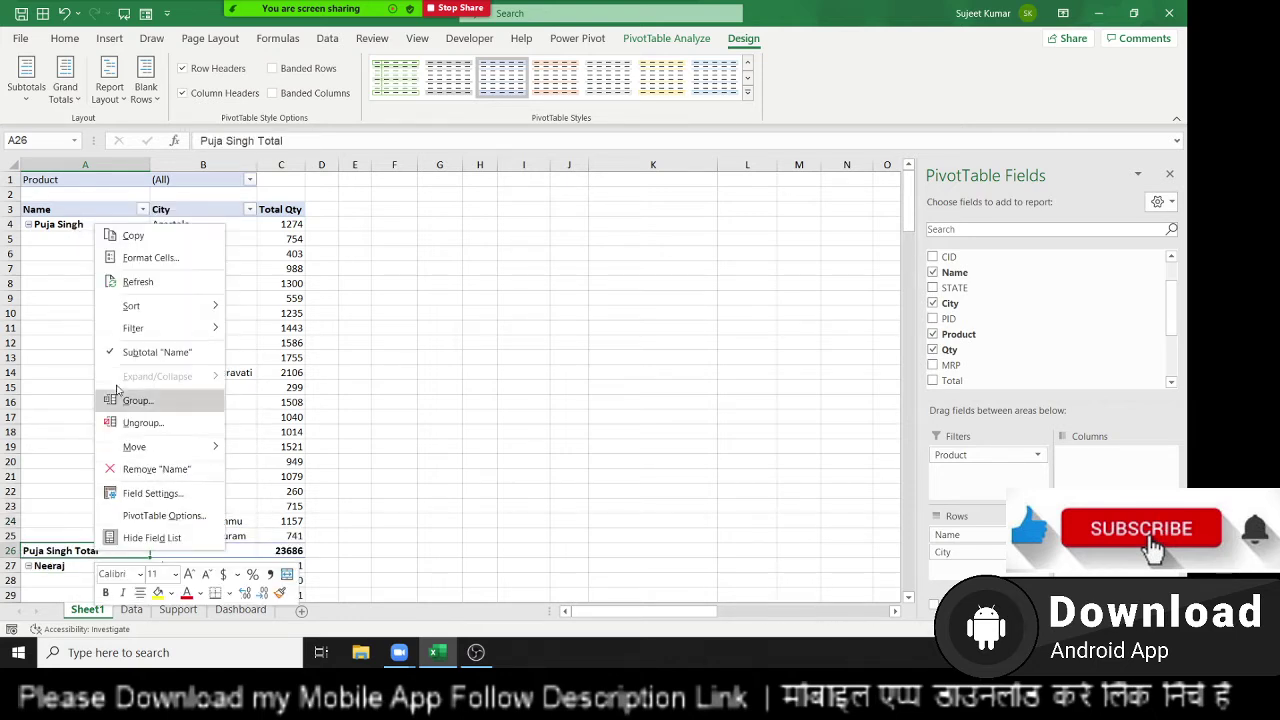
left_click(140, 352)
left_click(111, 340)
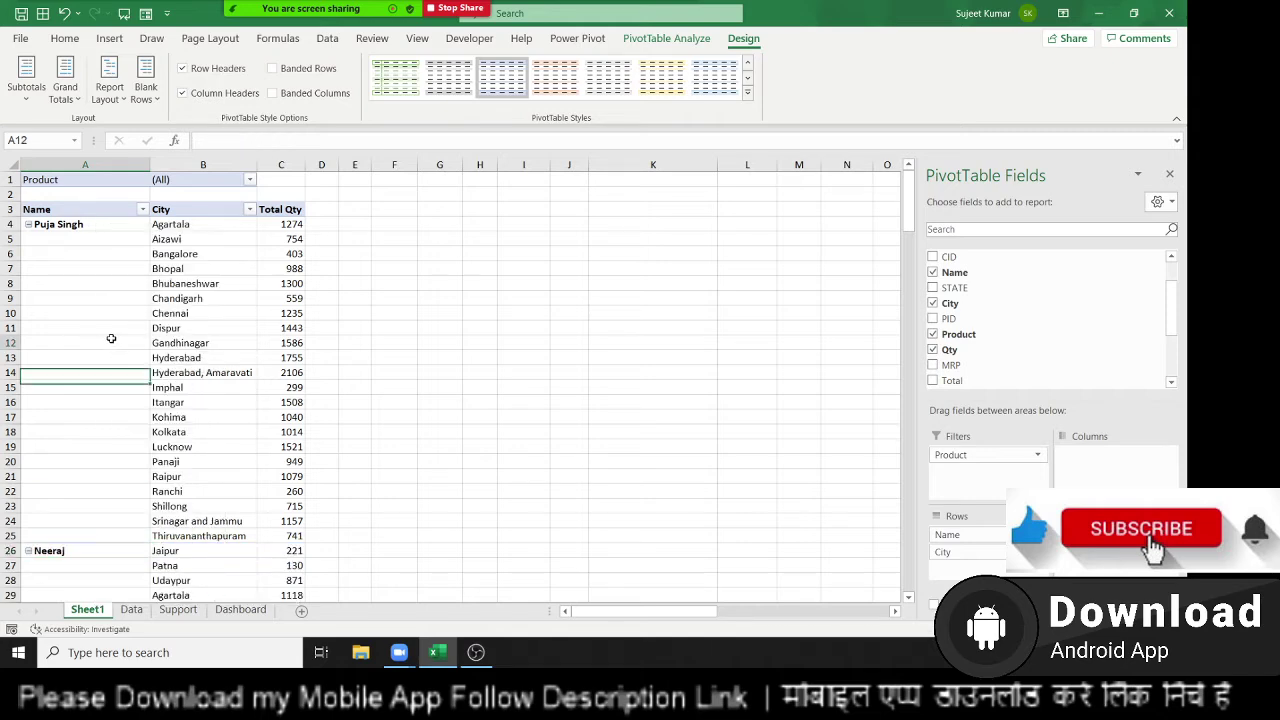
scroll(111, 340, "down", 7)
scroll(111, 340, "up", 4)
scroll(111, 340, "up", 3)
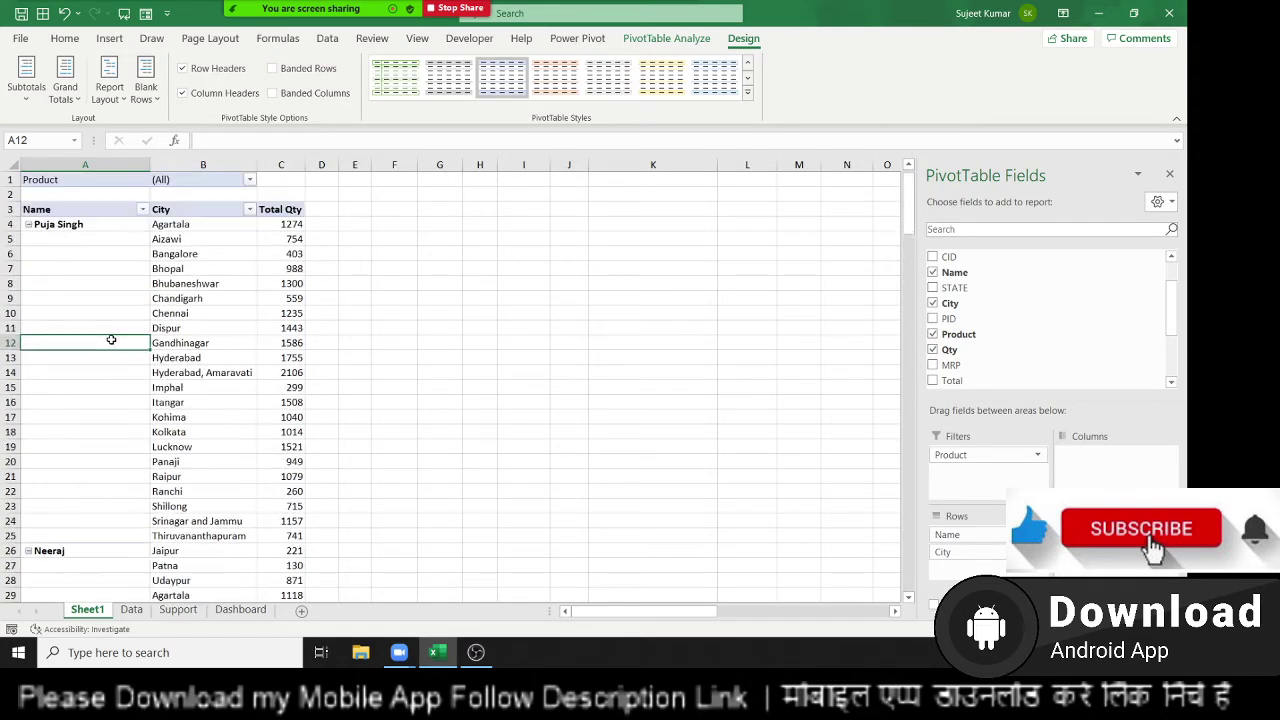
left_click_drag(100, 164, 215, 164)
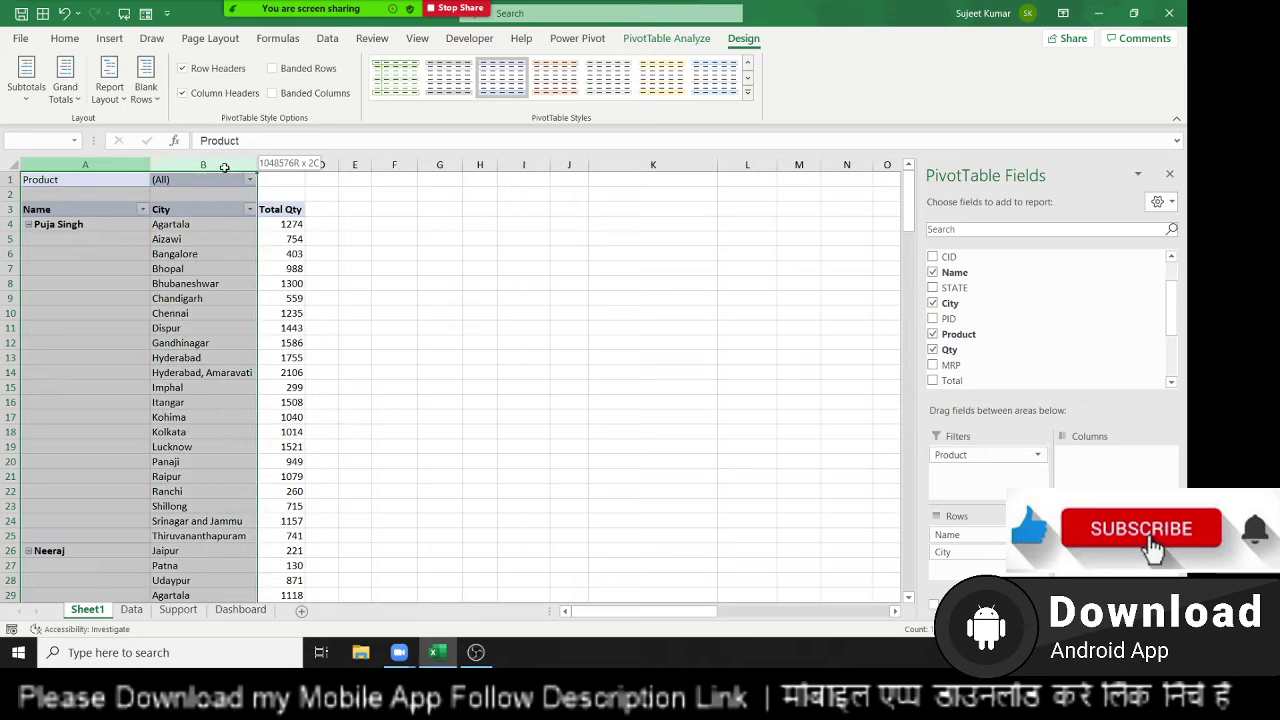
key("ctrl+c")
left_click(629, 183)
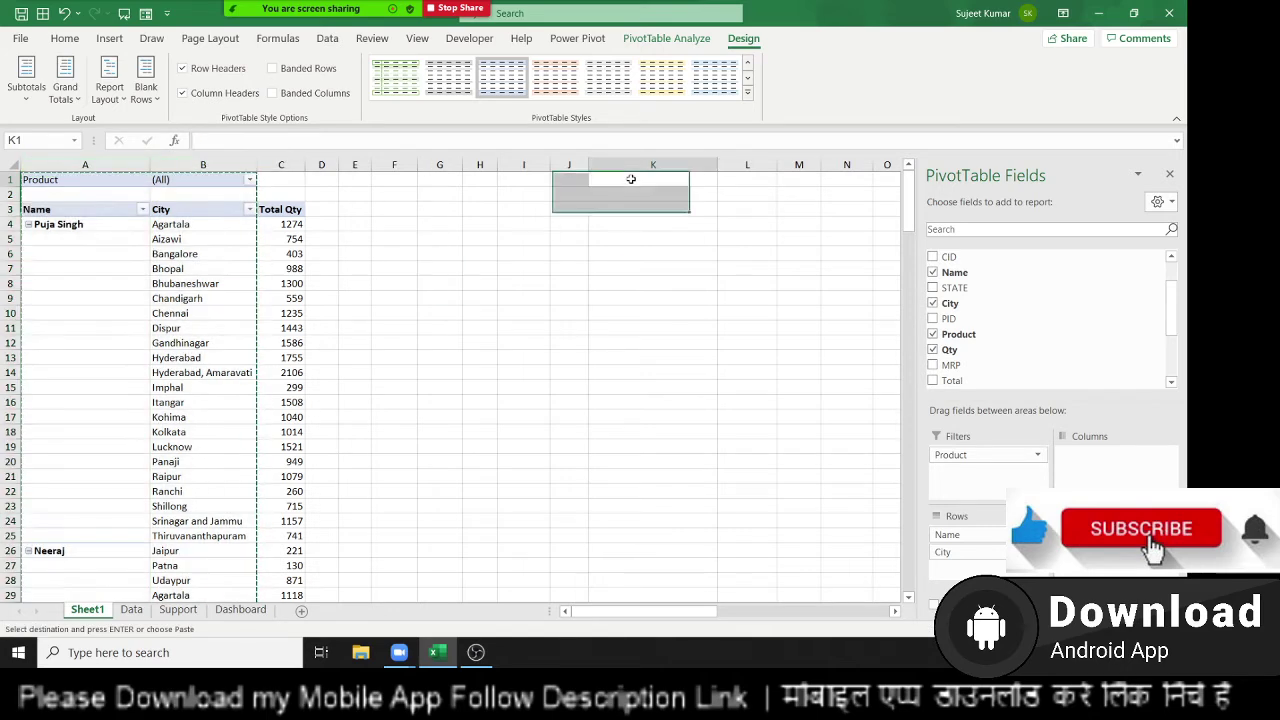
key("ctrl+v")
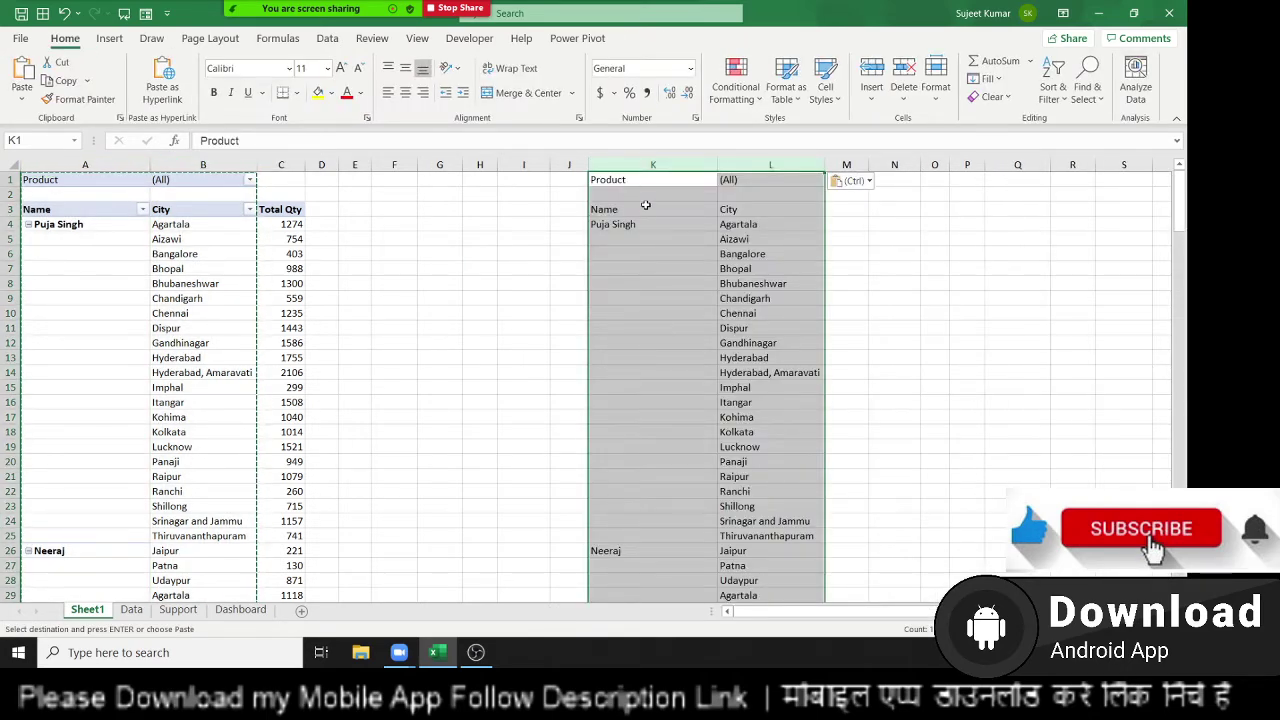
left_click(648, 224)
key("Escape")
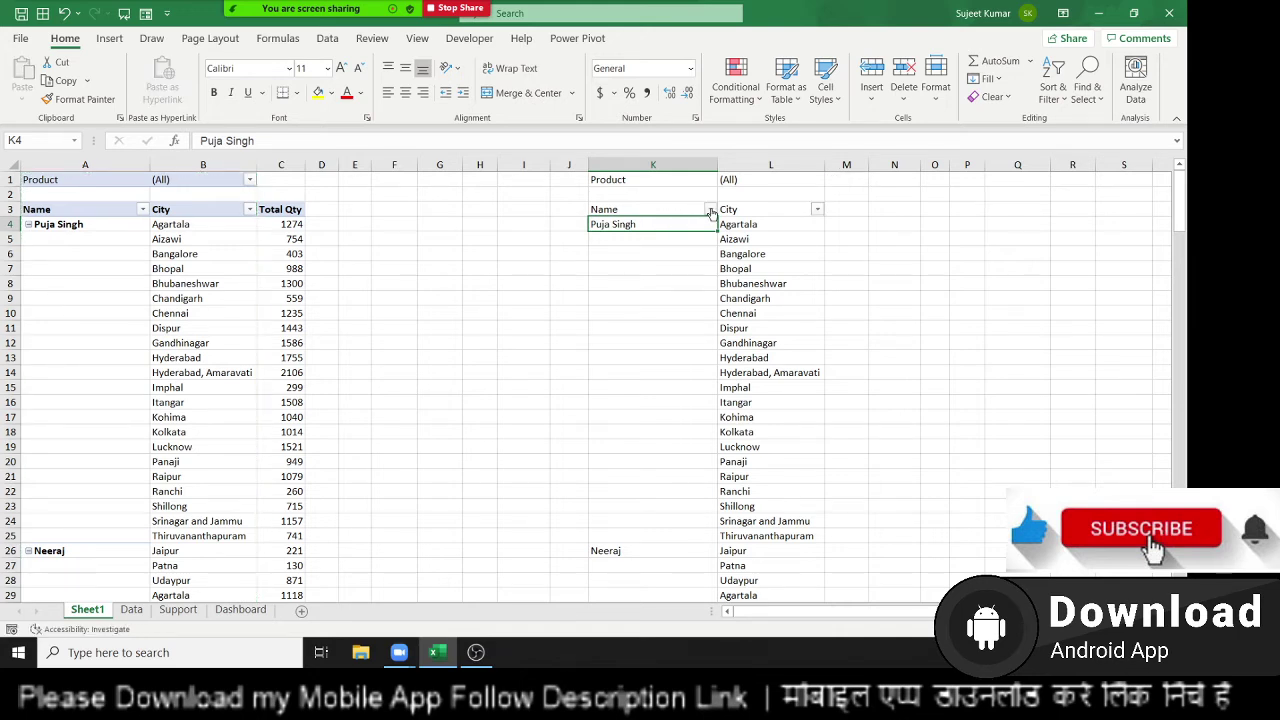
left_click(710, 209)
left_click(549, 396)
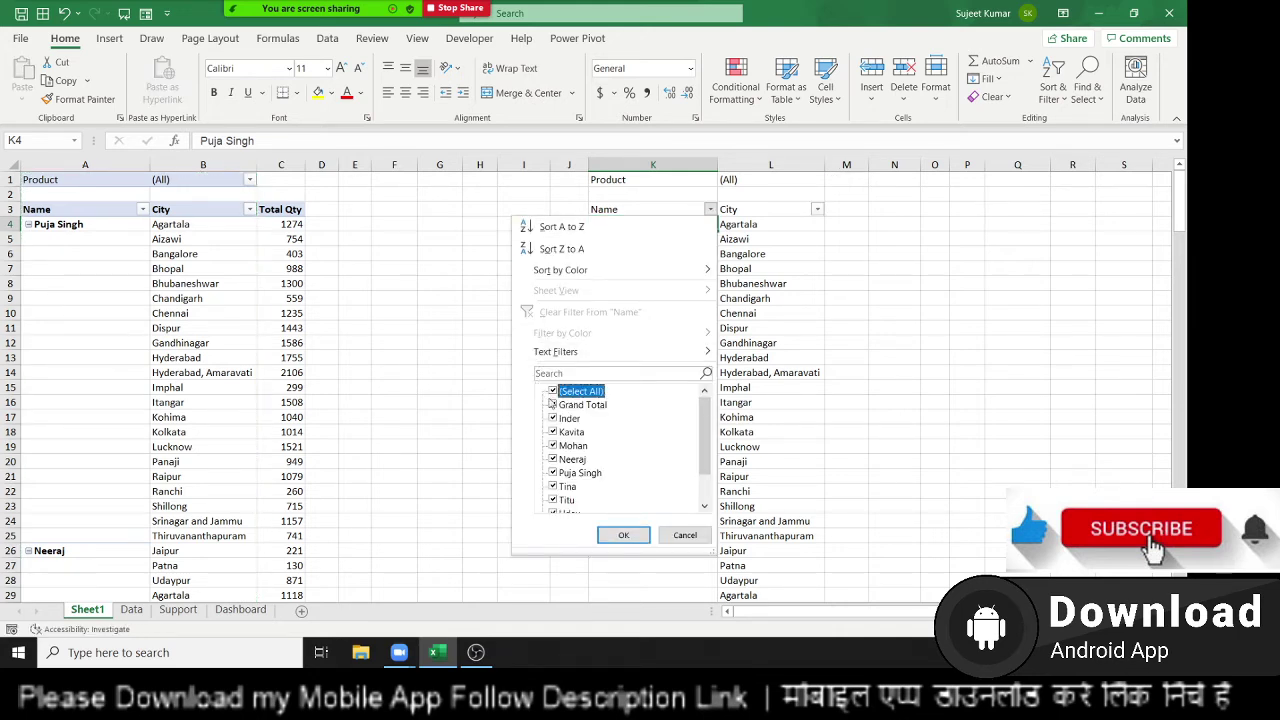
left_click(552, 391)
left_click(552, 418)
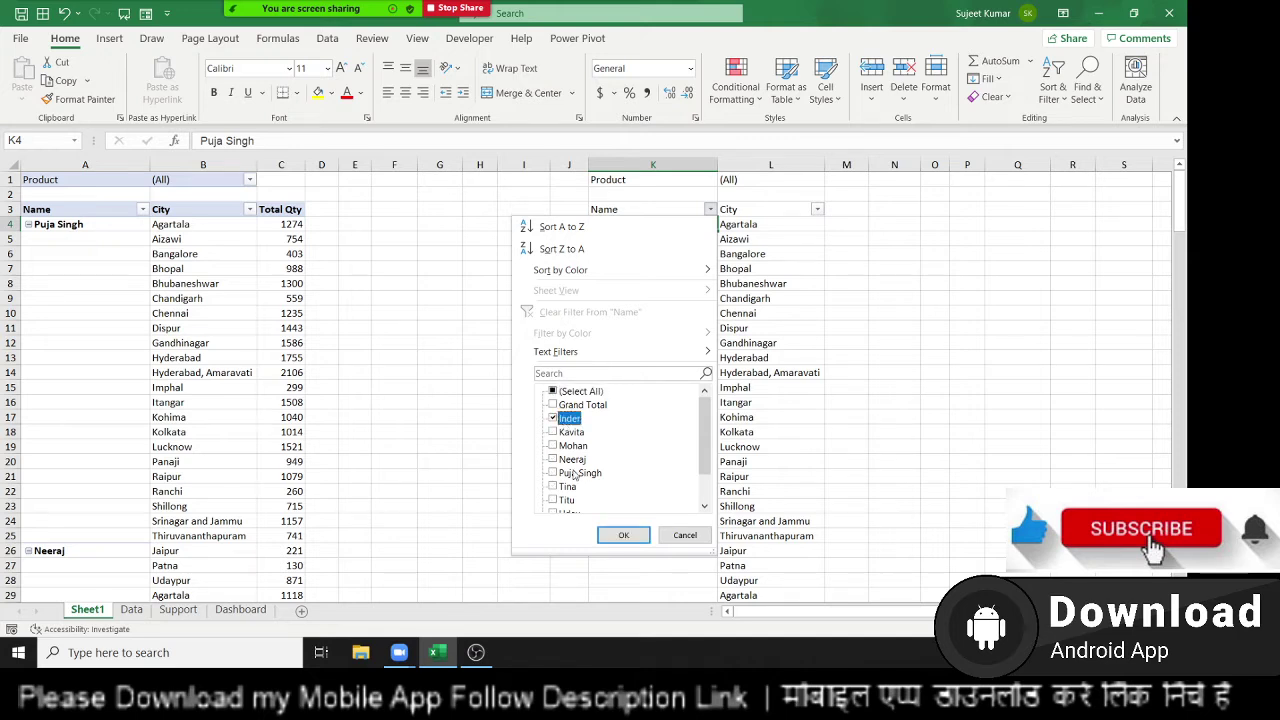
left_click(623, 535)
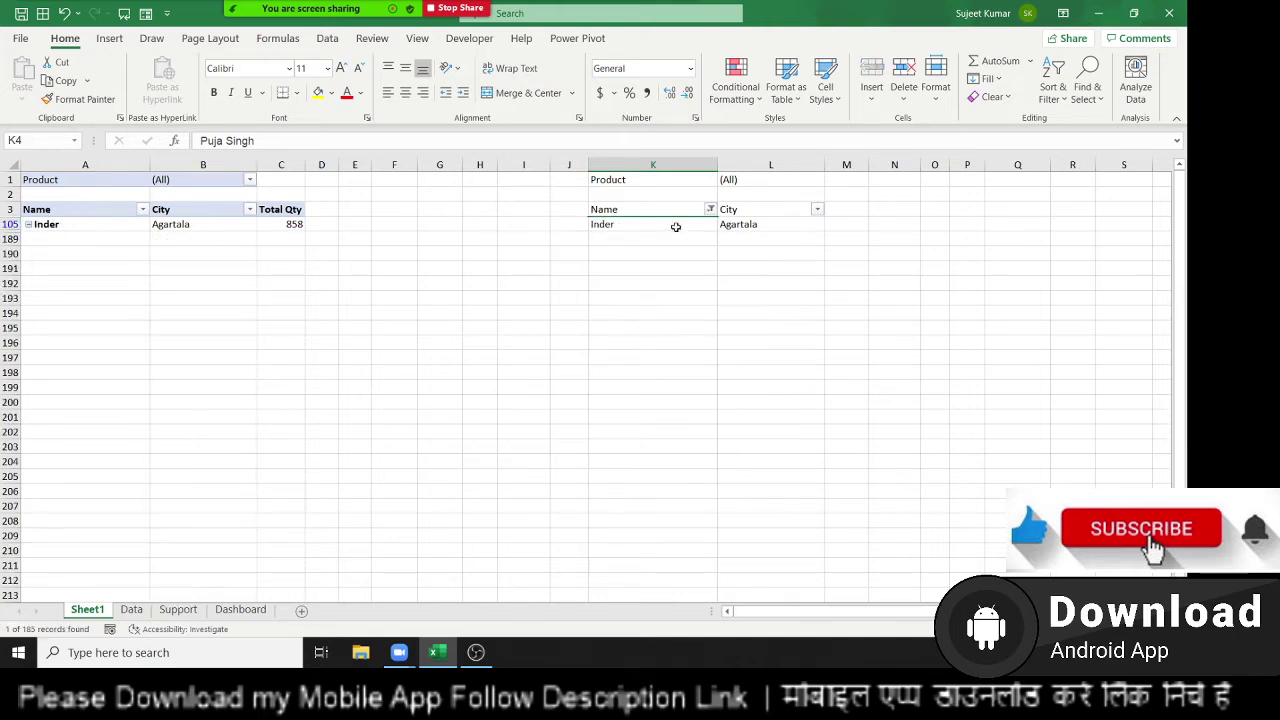
left_click_drag(674, 226, 786, 226)
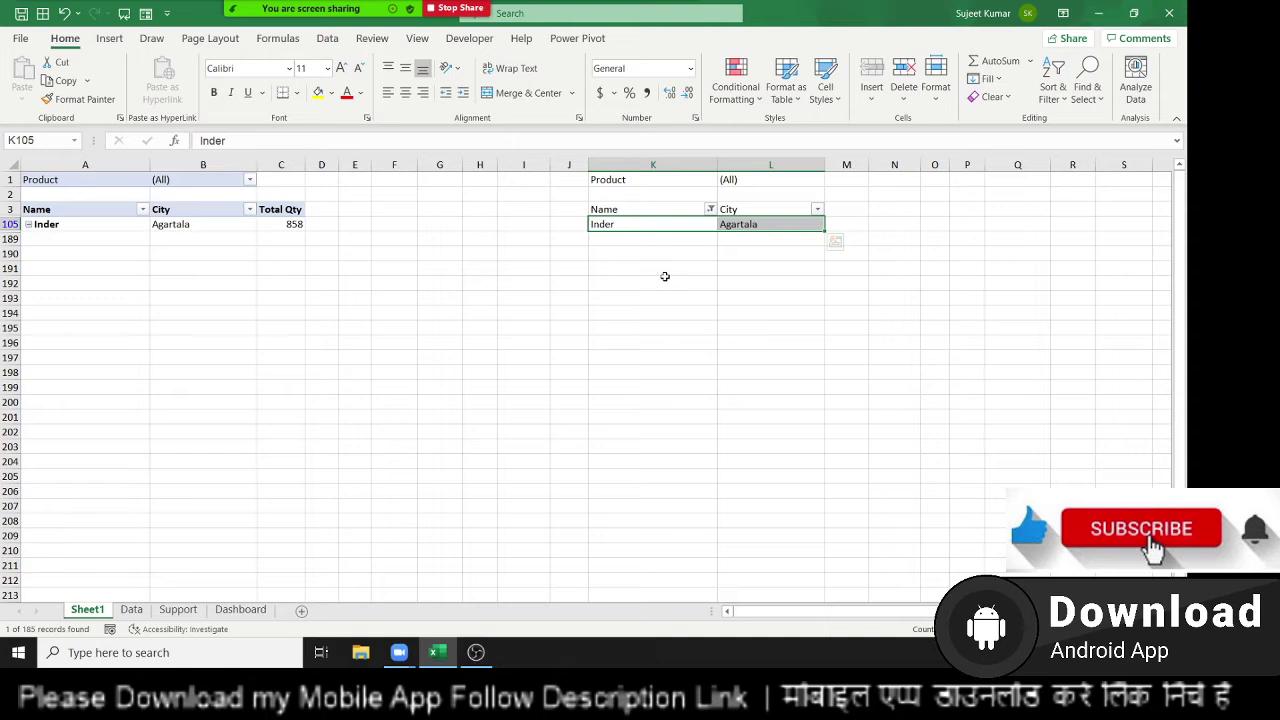
key("Down")
key("Left")
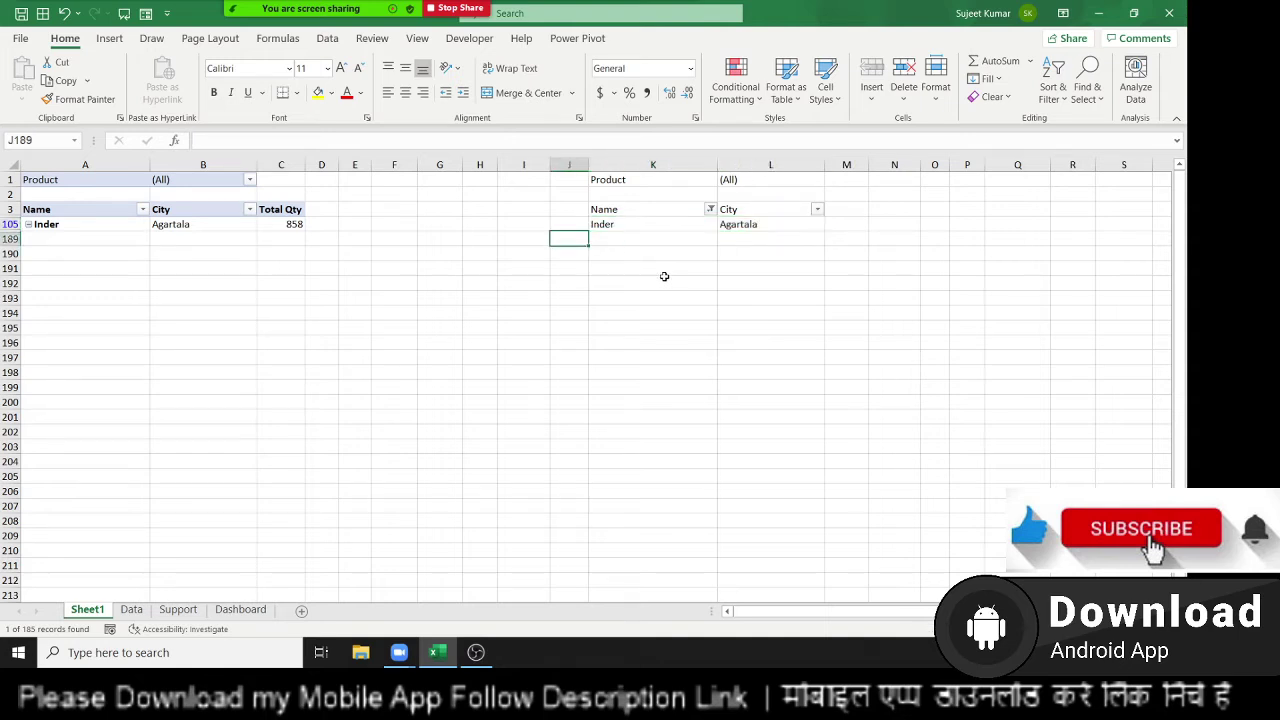
key("Up")
key("Right")
key("ctrl+shift+l")
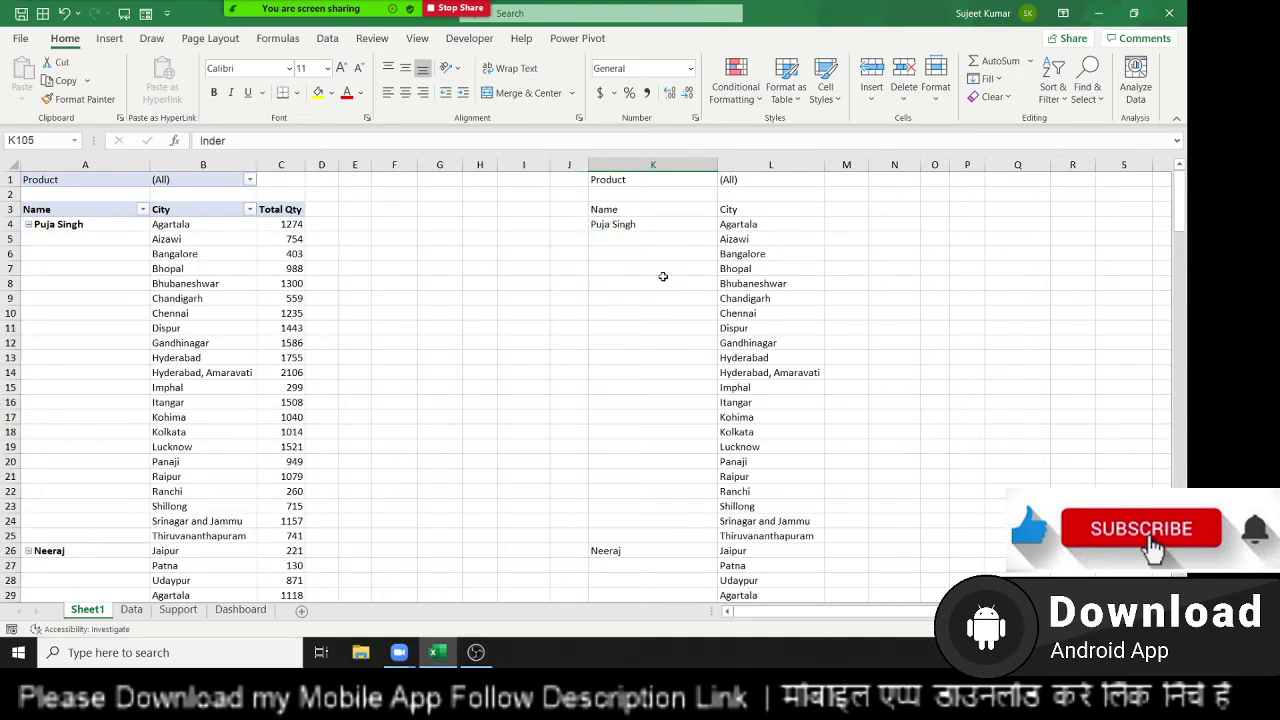
key("ctrl+BackSpace")
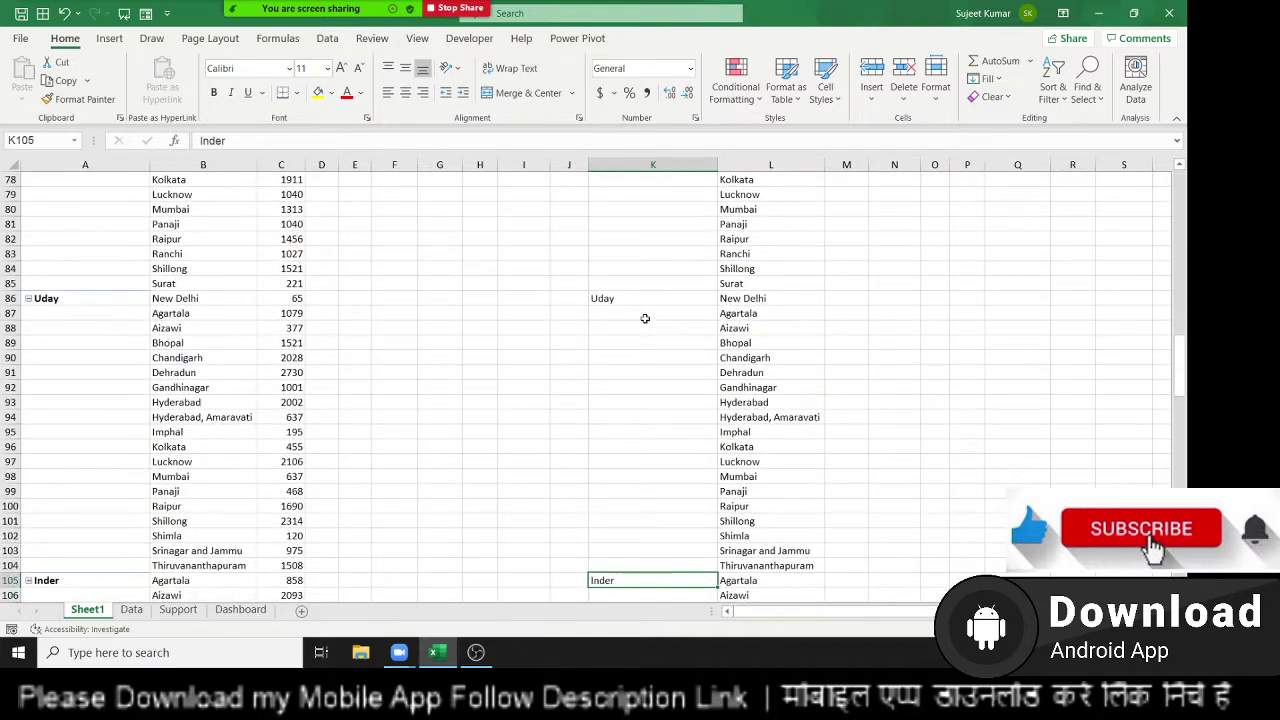
scroll(645, 318, "down", 4)
scroll(708, 463, "down", 3)
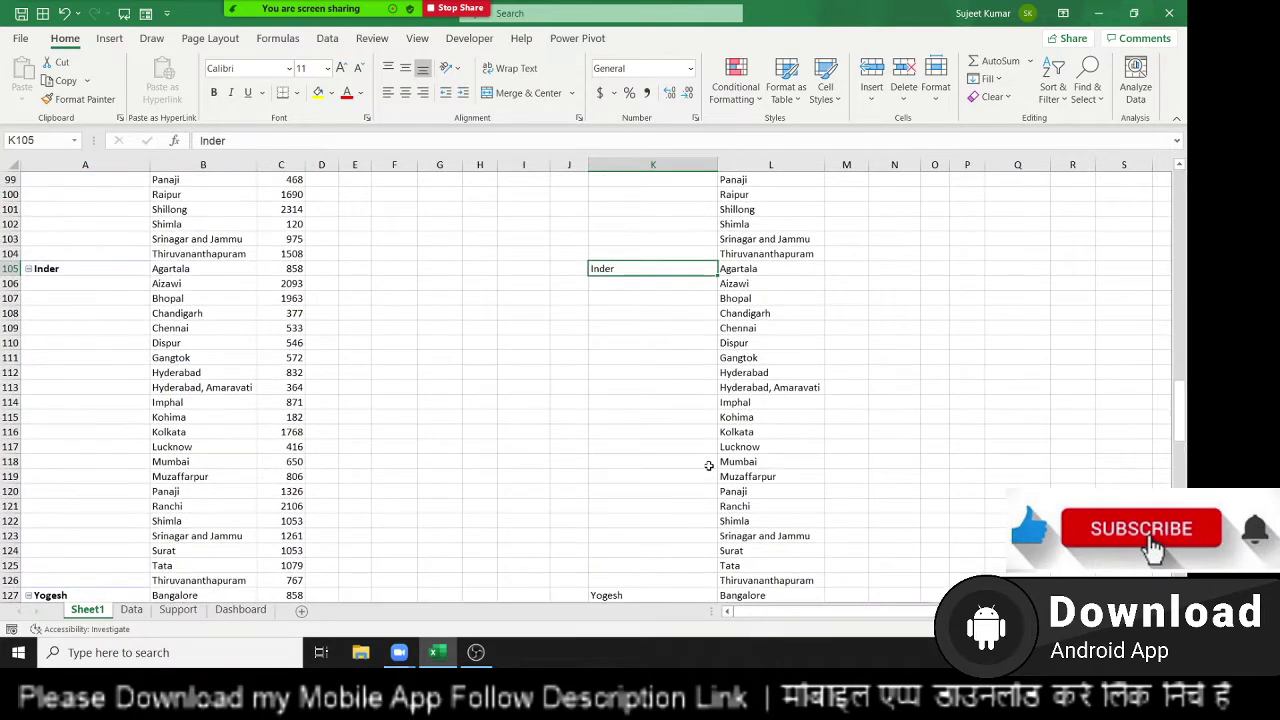
left_click_drag(755, 563, 638, 150)
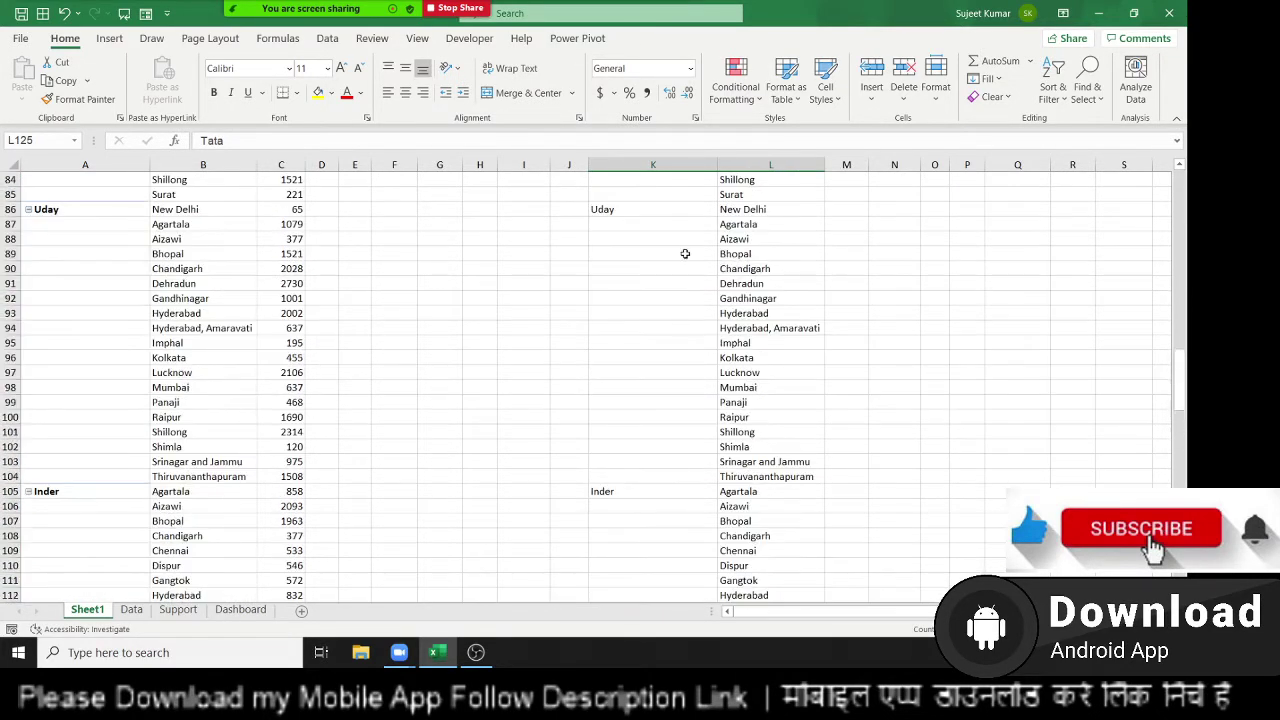
scroll(633, 200, "up", 6)
scroll(634, 228, "up", 7)
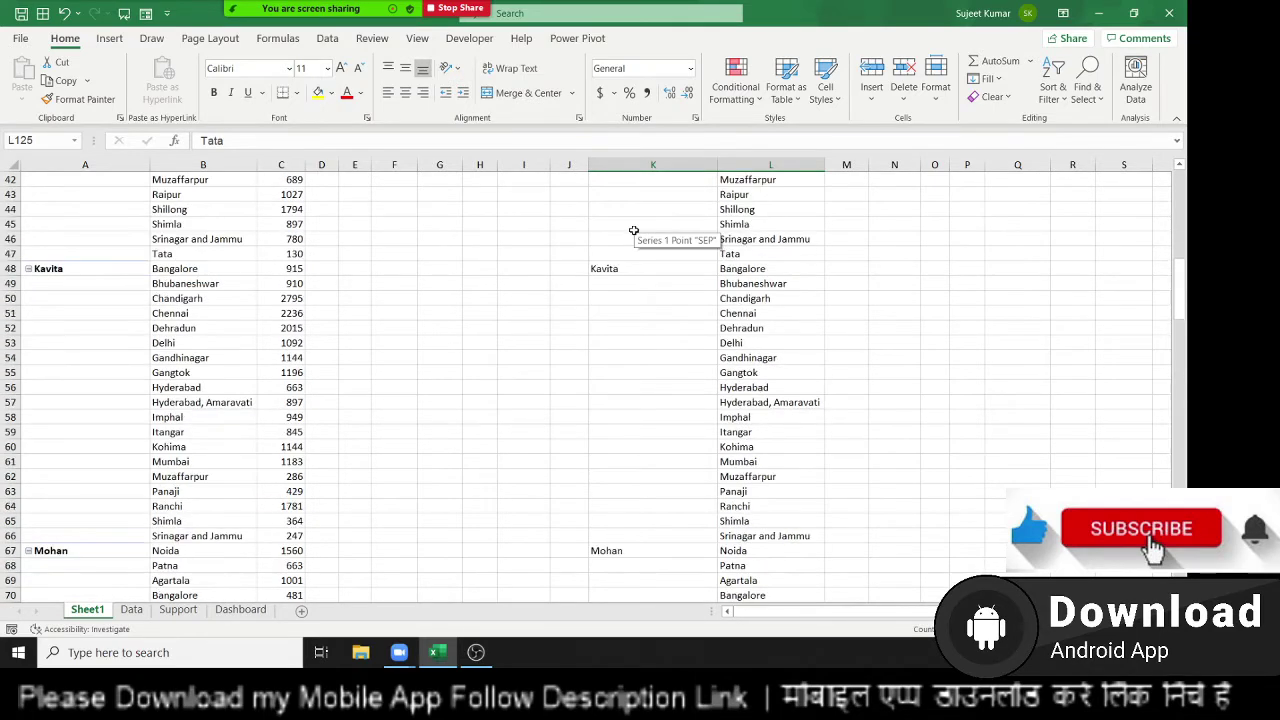
scroll(634, 228, "up", 8)
scroll(640, 240, "up", 1)
left_click(653, 225)
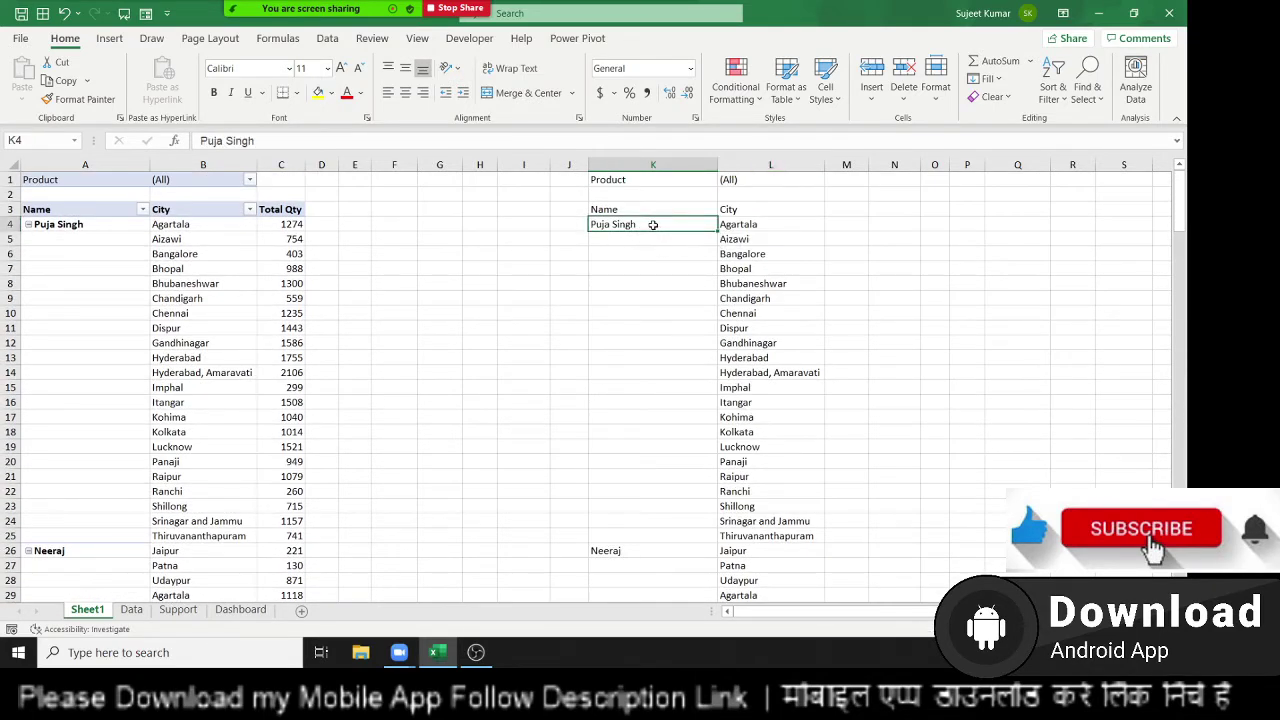
left_click_drag(653, 225, 671, 540)
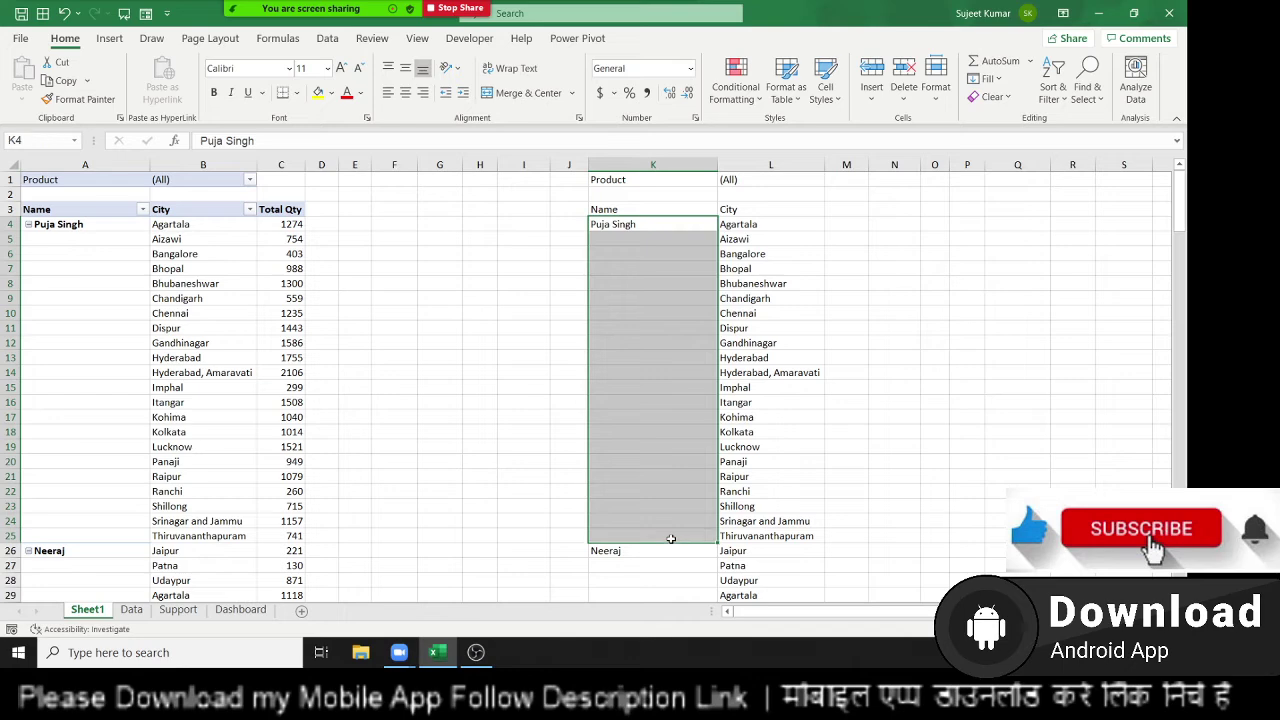
key("ctrl+d")
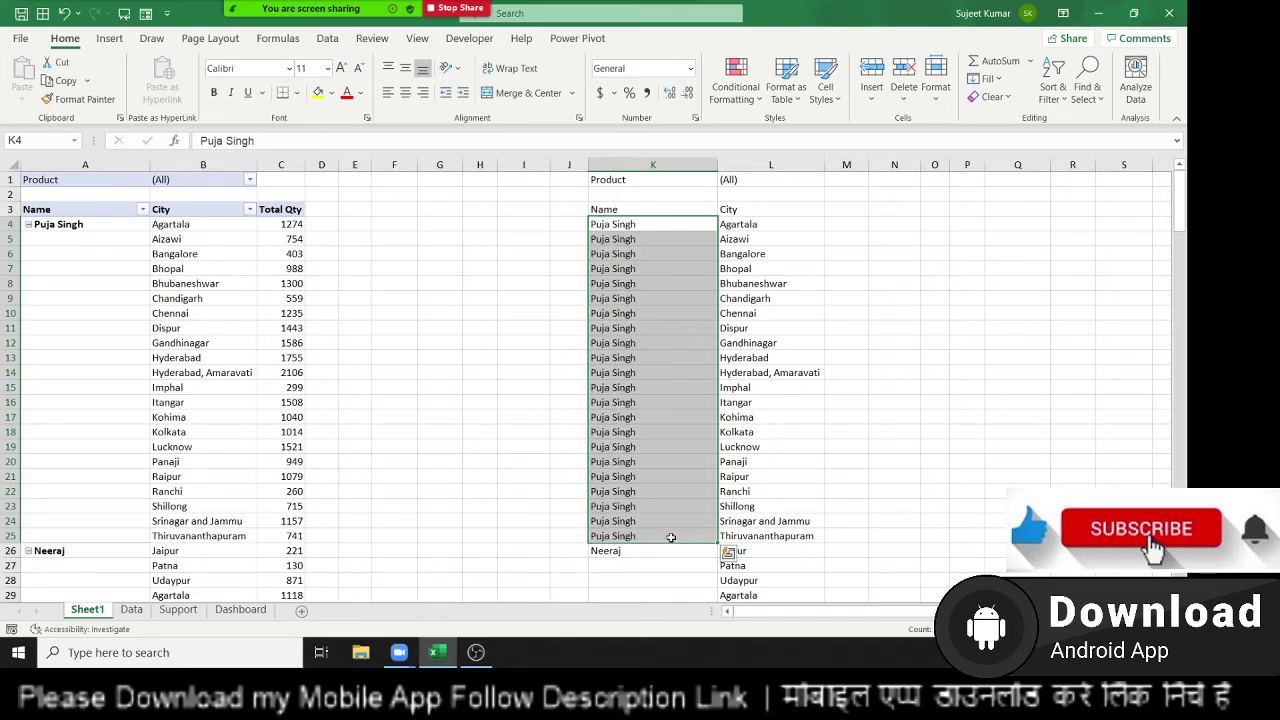
scroll(671, 535, "down", 2)
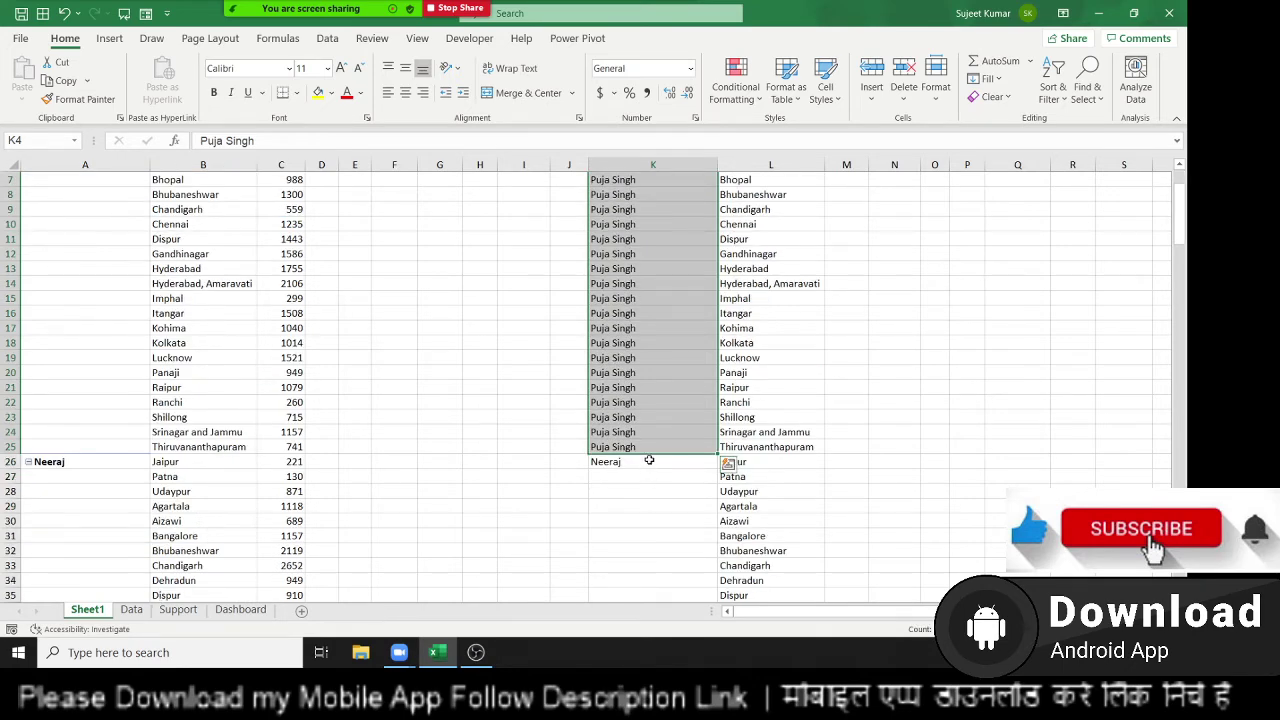
left_click_drag(650, 472, 650, 617)
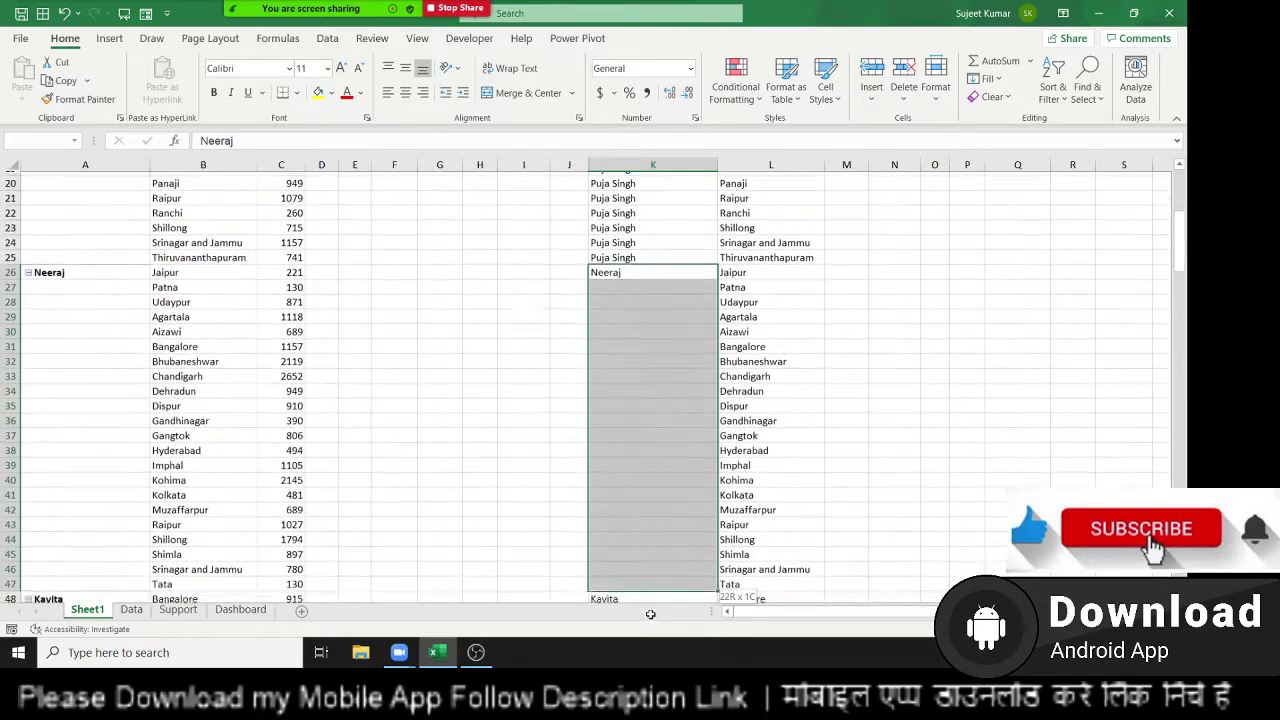
left_click_drag(650, 617, 653, 517)
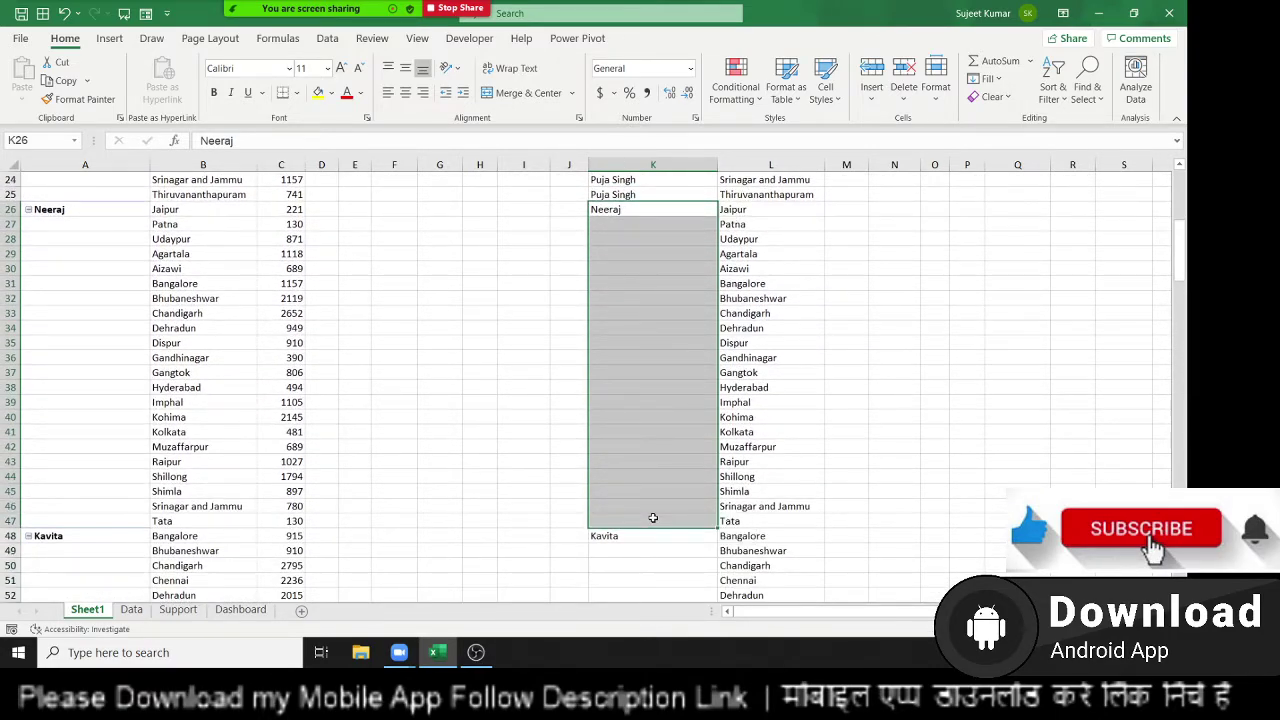
key("ctrl+d")
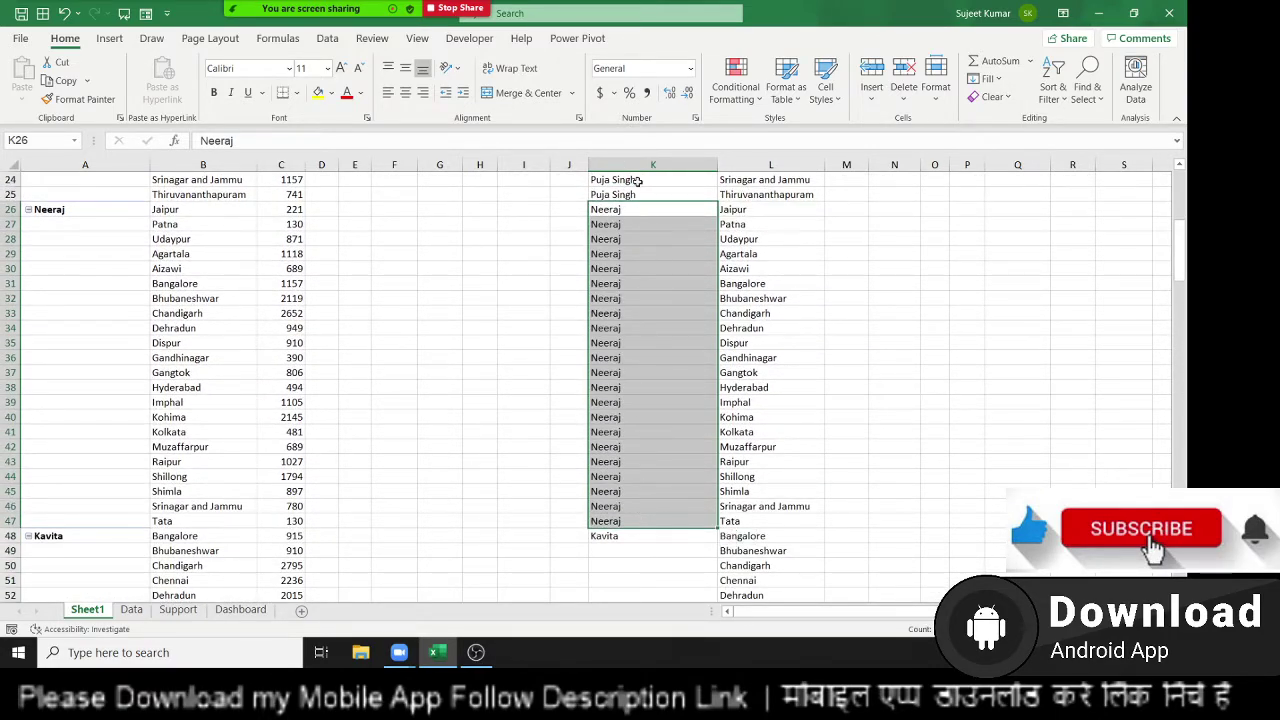
left_click_drag(637, 163, 740, 165)
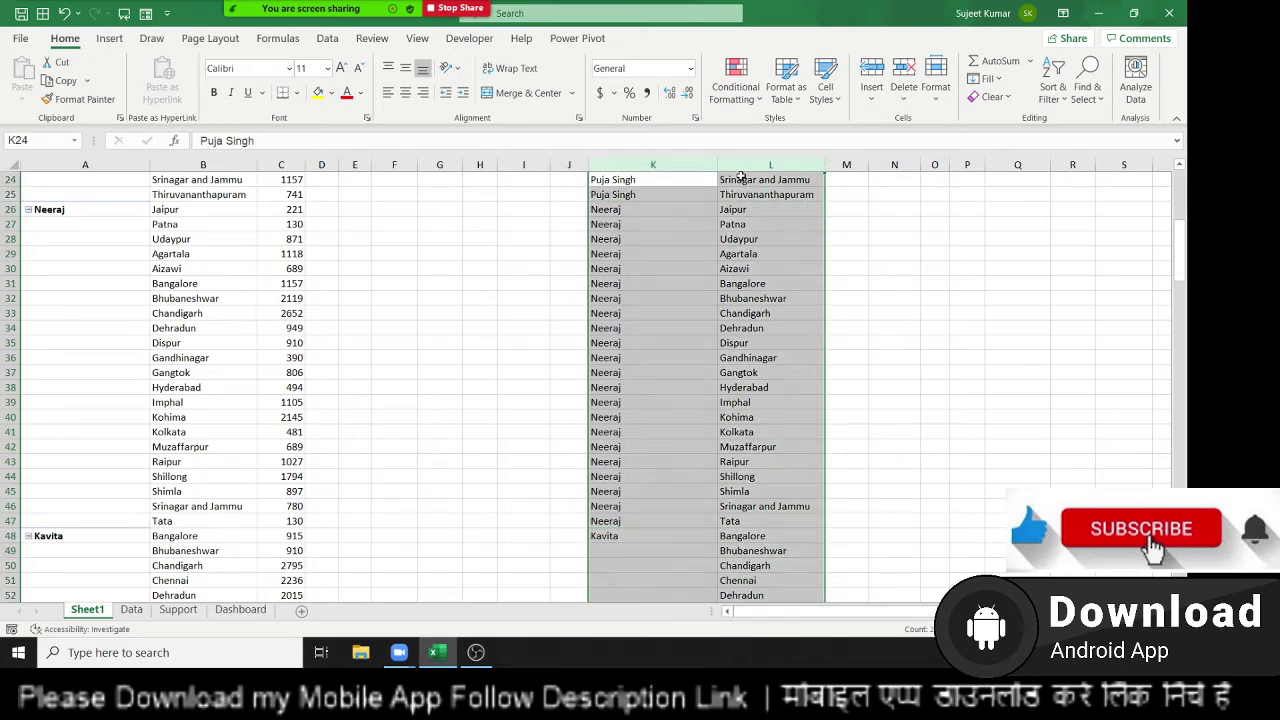
key("Delete")
scroll(206, 374, "up", 5)
scroll(186, 308, "up", 3)
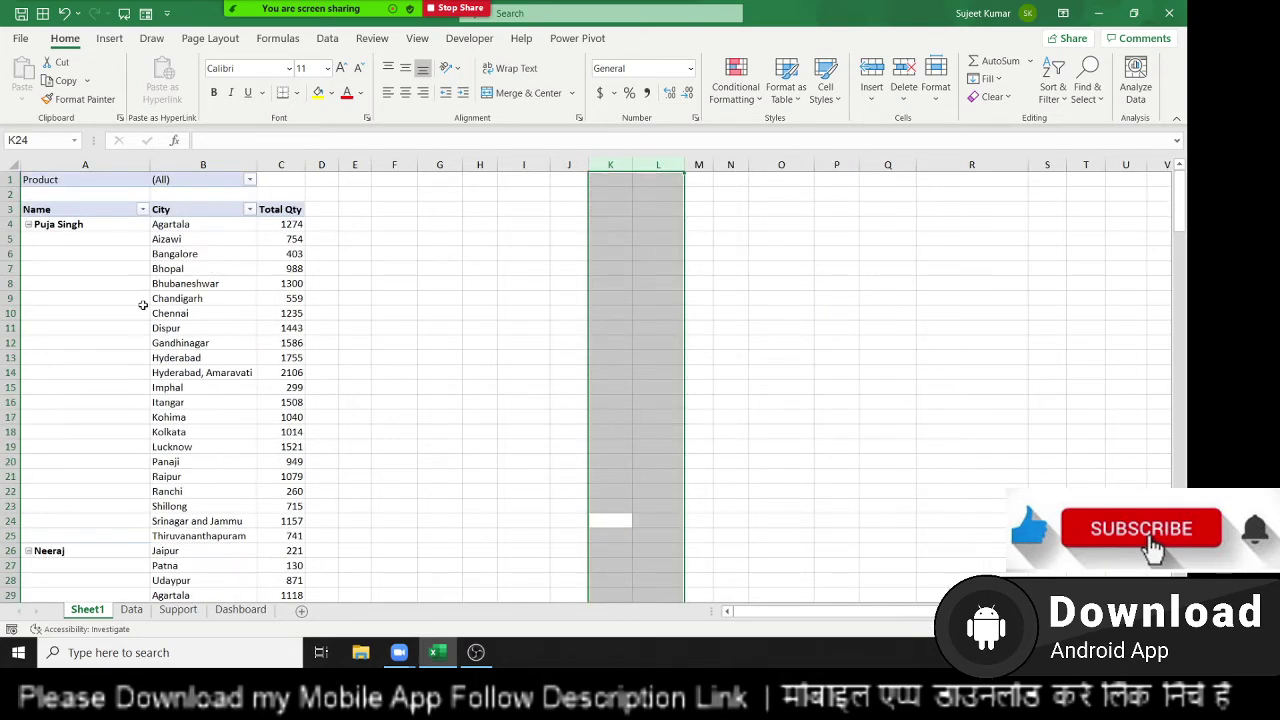
right_click(113, 304)
left_click(743, 38)
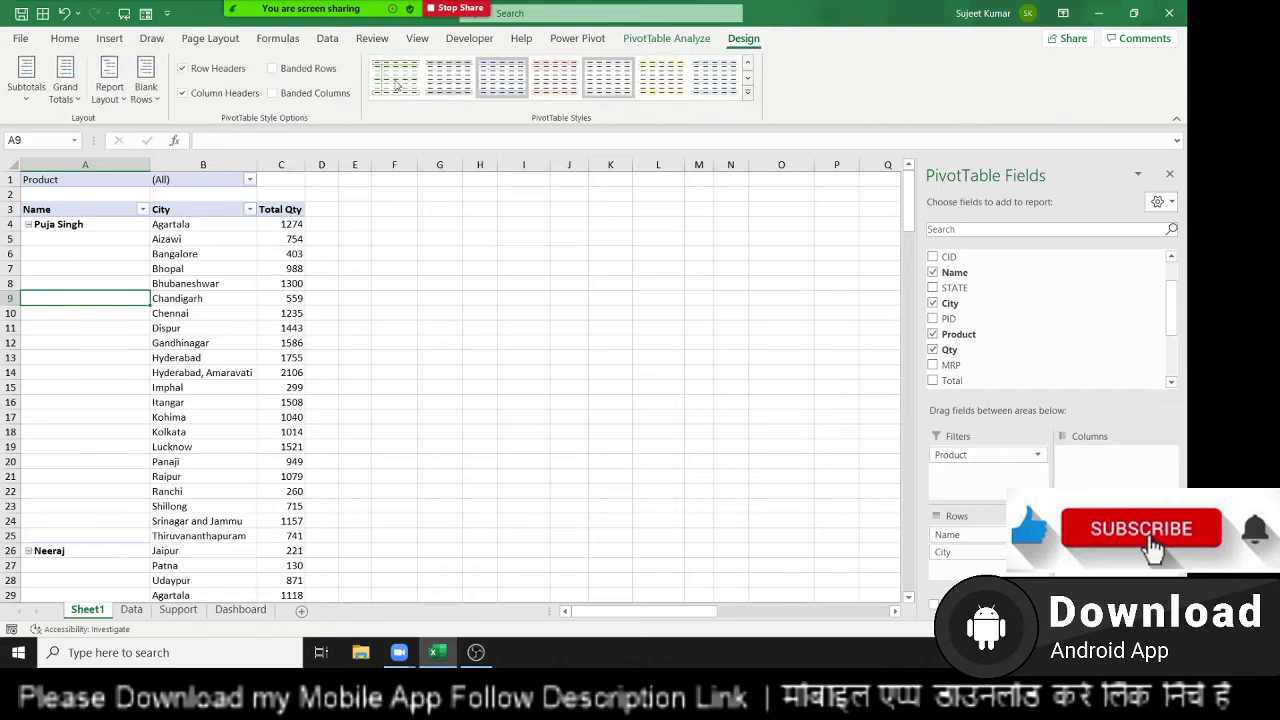
left_click(110, 90)
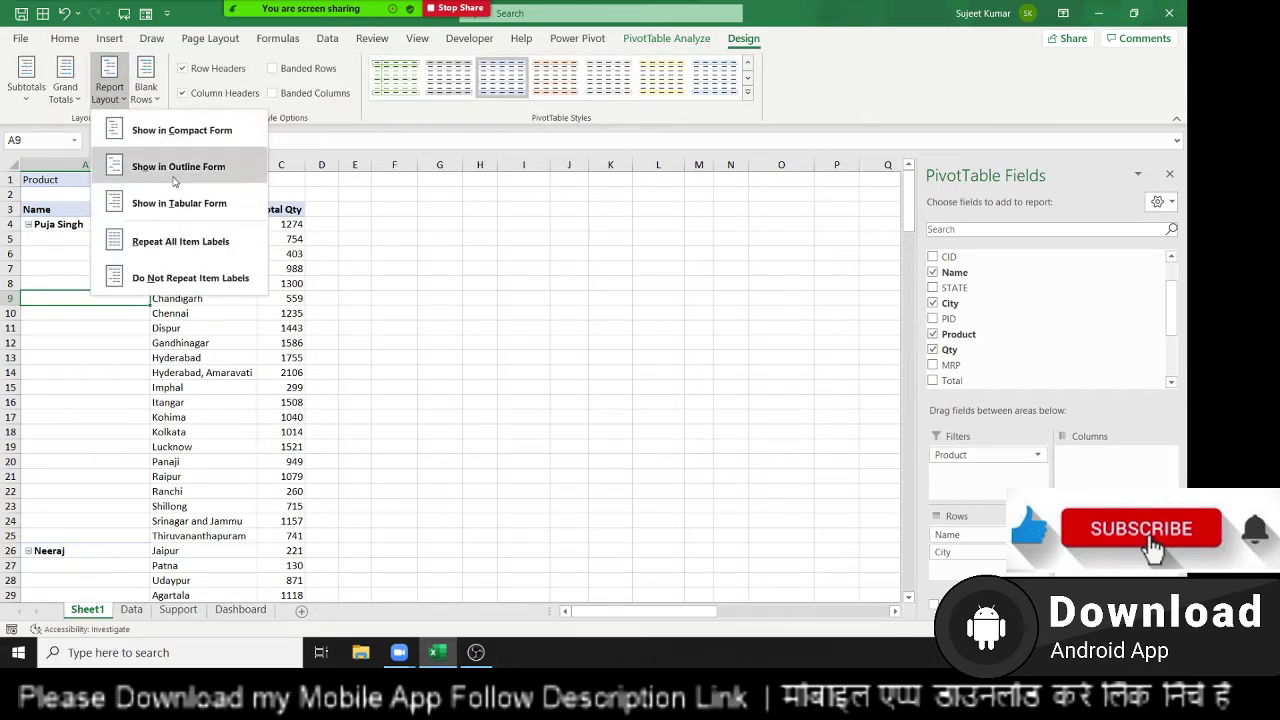
left_click(177, 256)
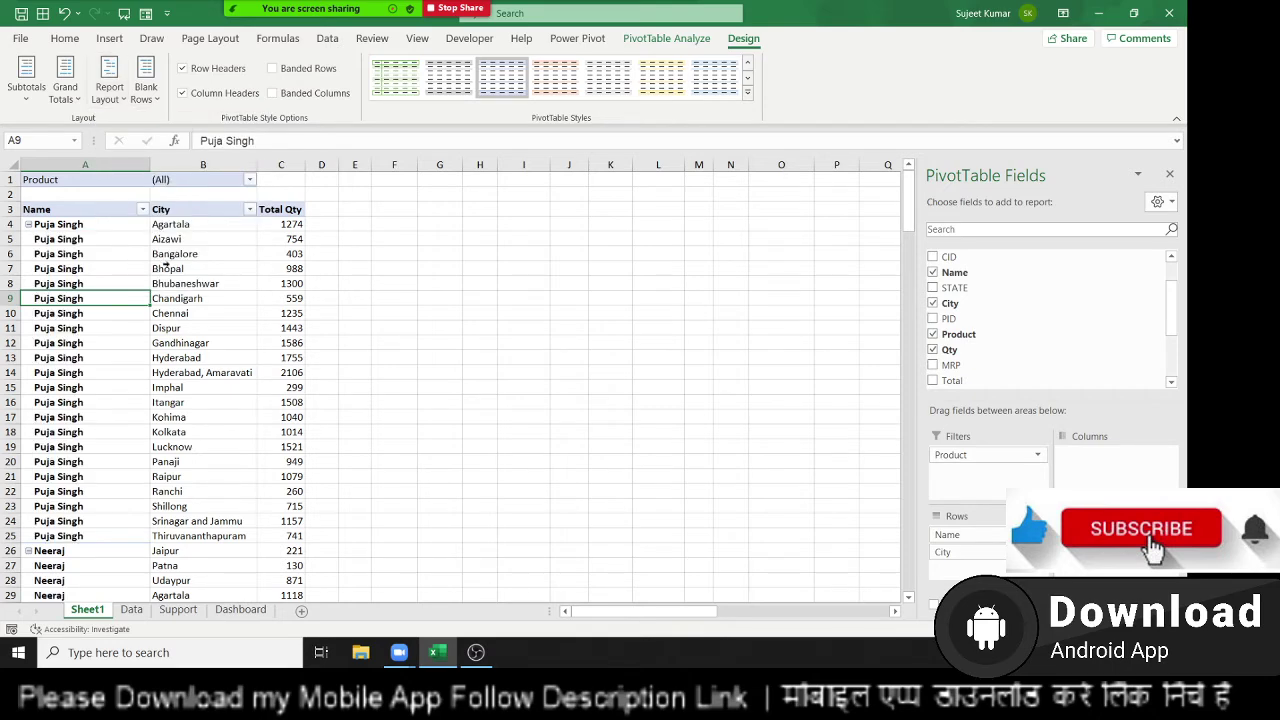
scroll(166, 266, "down", 4)
scroll(160, 290, "down", 7)
scroll(155, 315, "down", 5)
scroll(148, 337, "down", 9)
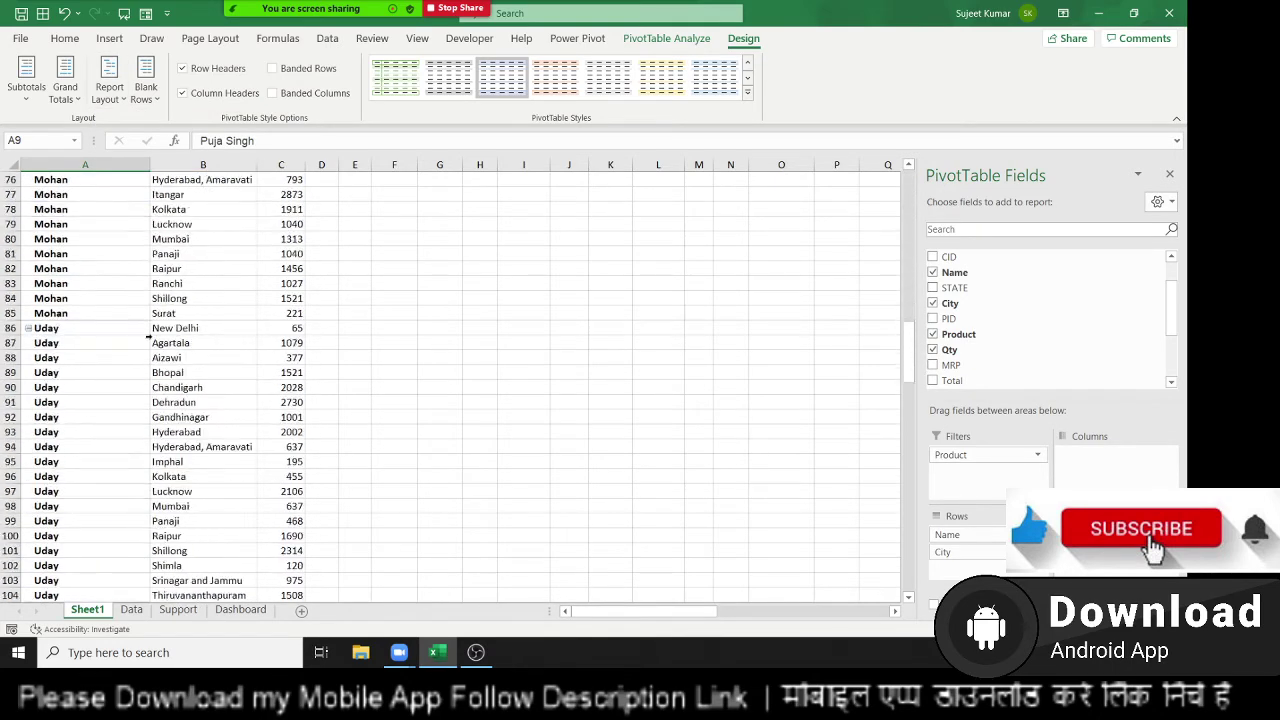
scroll(148, 337, "down", 10)
scroll(148, 337, "down", 9)
scroll(148, 337, "down", 6)
scroll(148, 337, "down", 7)
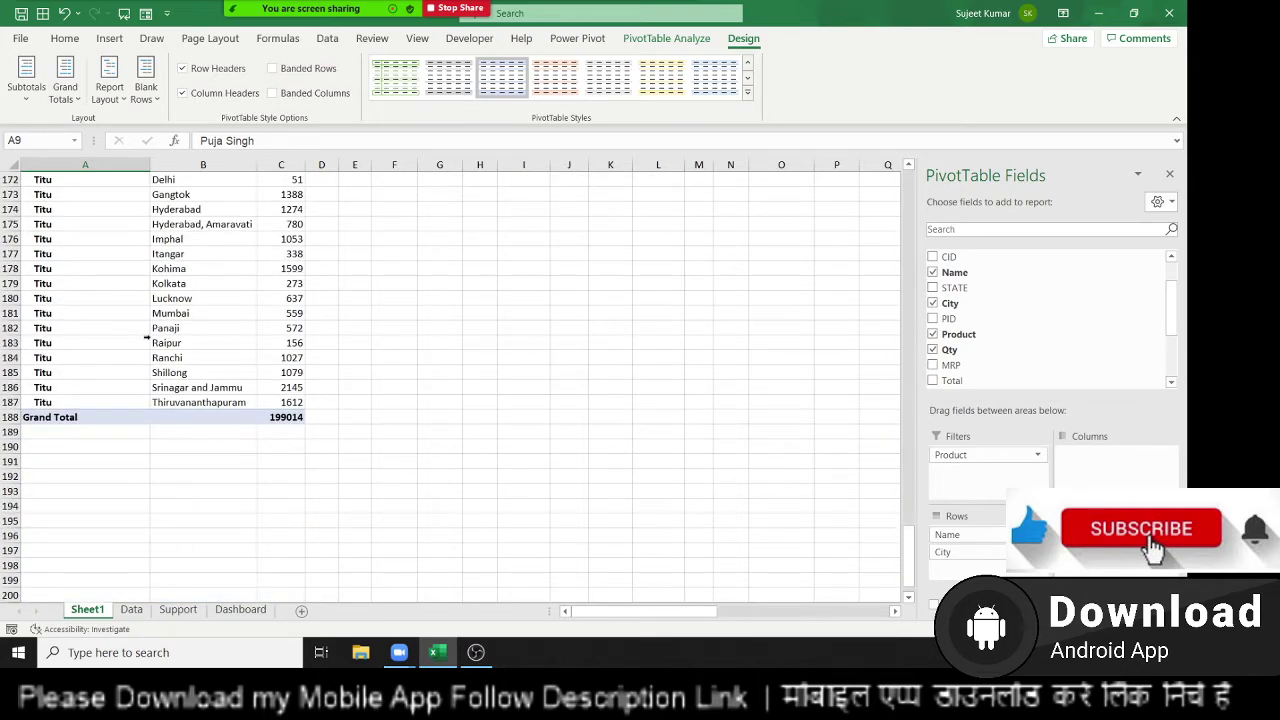
scroll(148, 338, "up", 4)
scroll(148, 335, "up", 5)
scroll(148, 332, "up", 5)
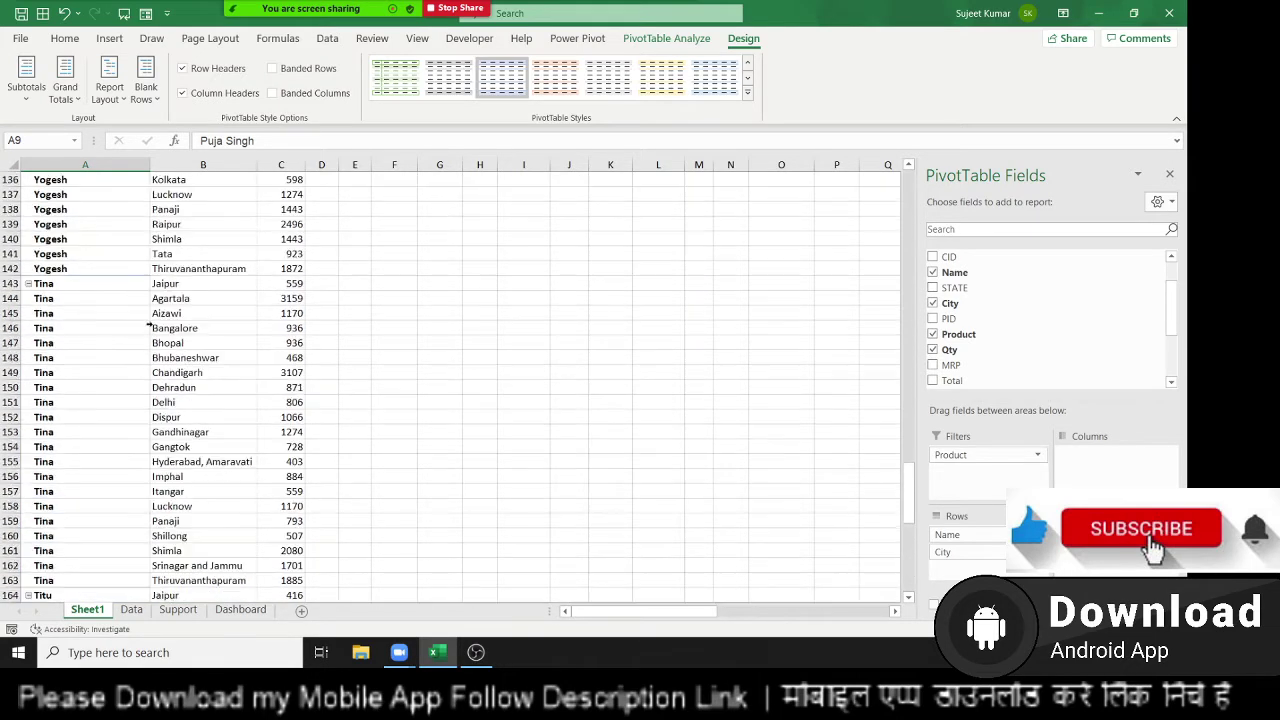
scroll(149, 328, "up", 5)
scroll(149, 330, "up", 4)
scroll(149, 338, "up", 3)
scroll(150, 346, "up", 3)
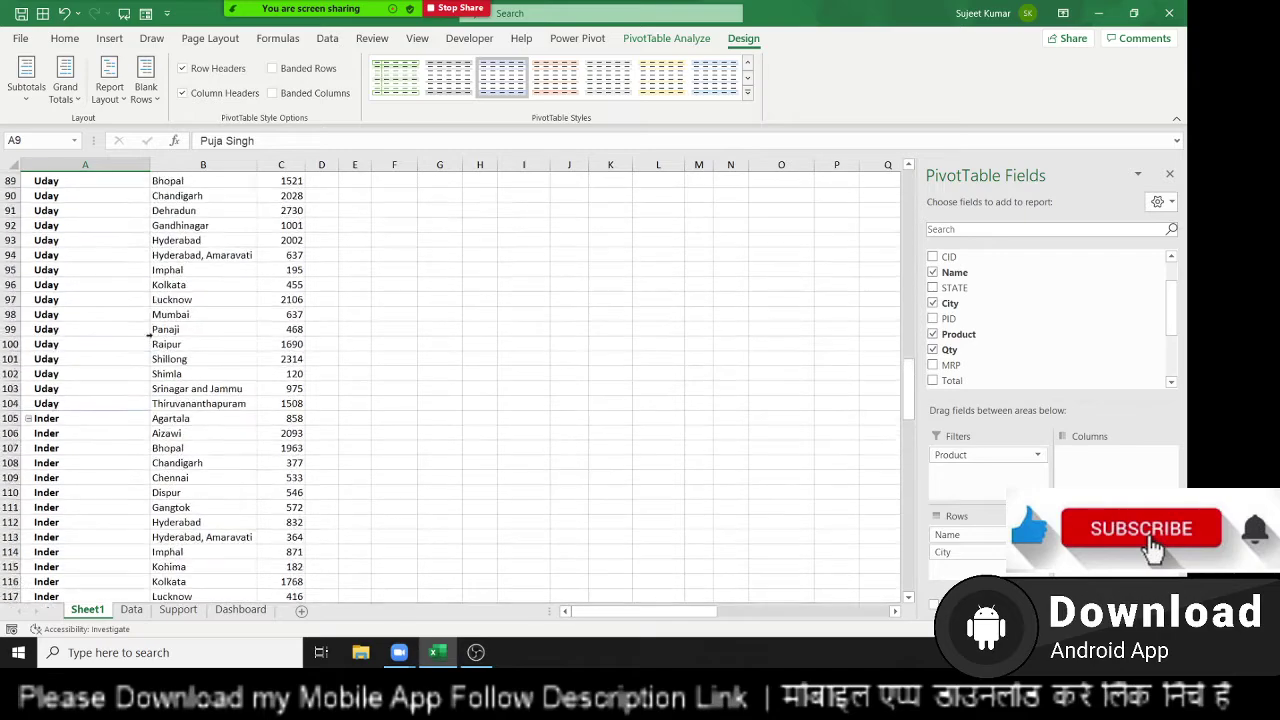
scroll(150, 354, "up", 2)
scroll(150, 355, "up", 4)
scroll(150, 356, "up", 4)
scroll(150, 356, "up", 4)
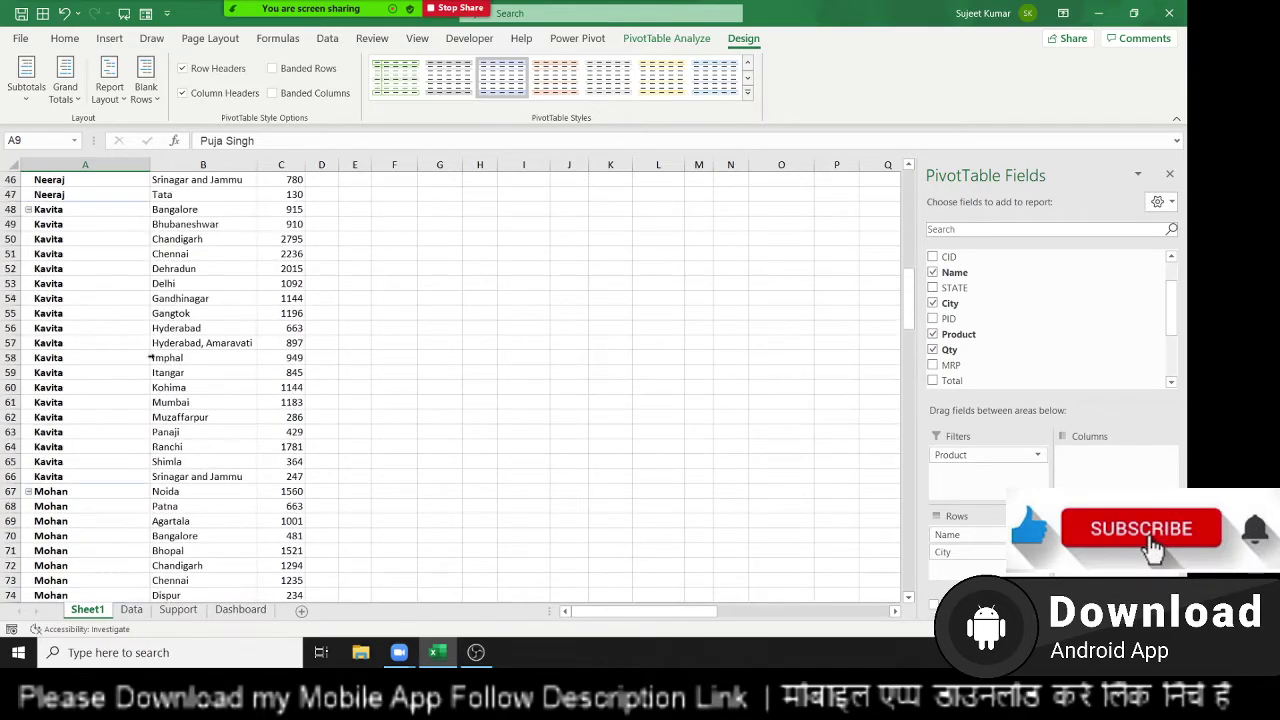
scroll(150, 357, "up", 6)
scroll(150, 357, "up", 4)
scroll(150, 357, "up", 4)
scroll(150, 357, "up", 1)
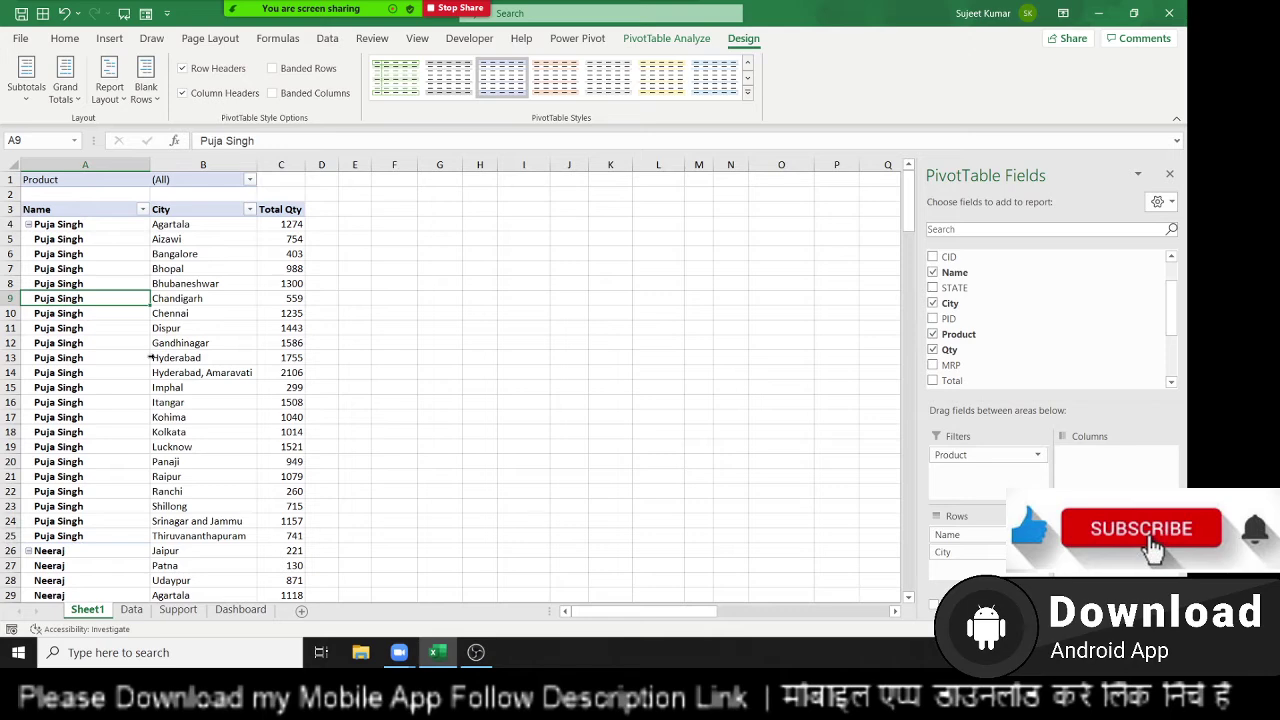
Inspect where the first salesperson's city rows end and the next salesperson's begin.
scroll(85, 415, "down", 2)
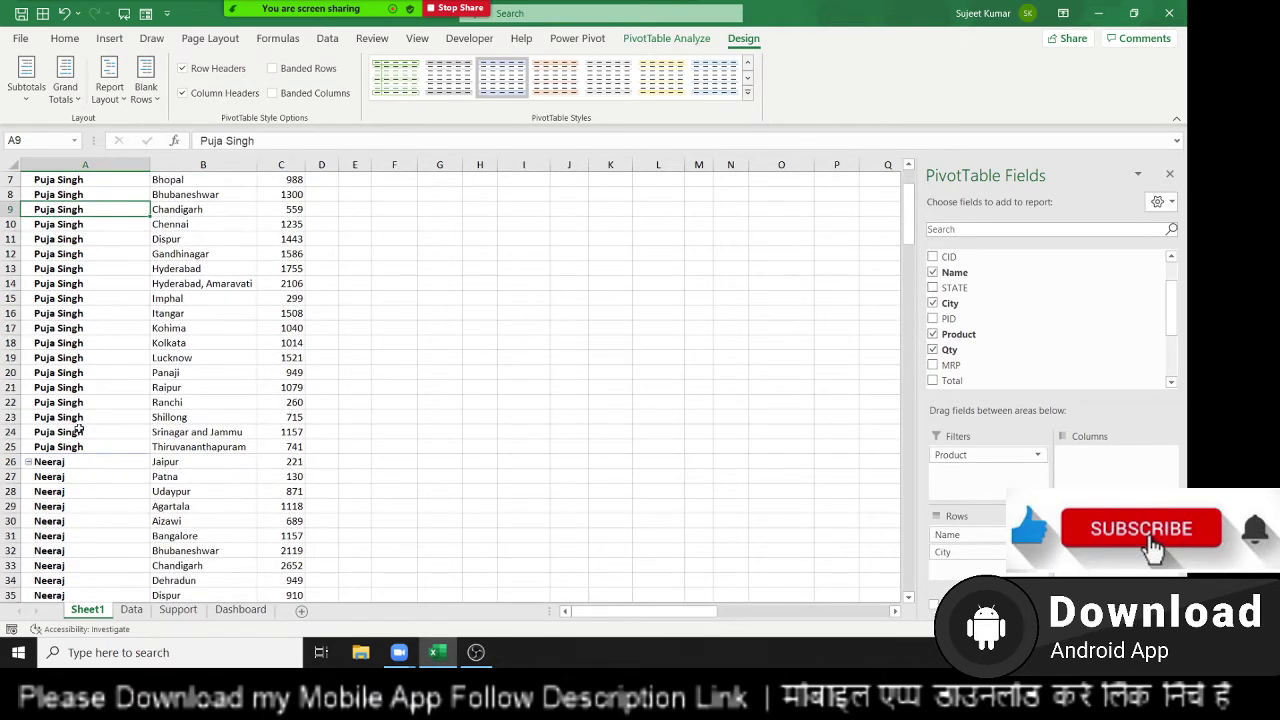
left_click(74, 446)
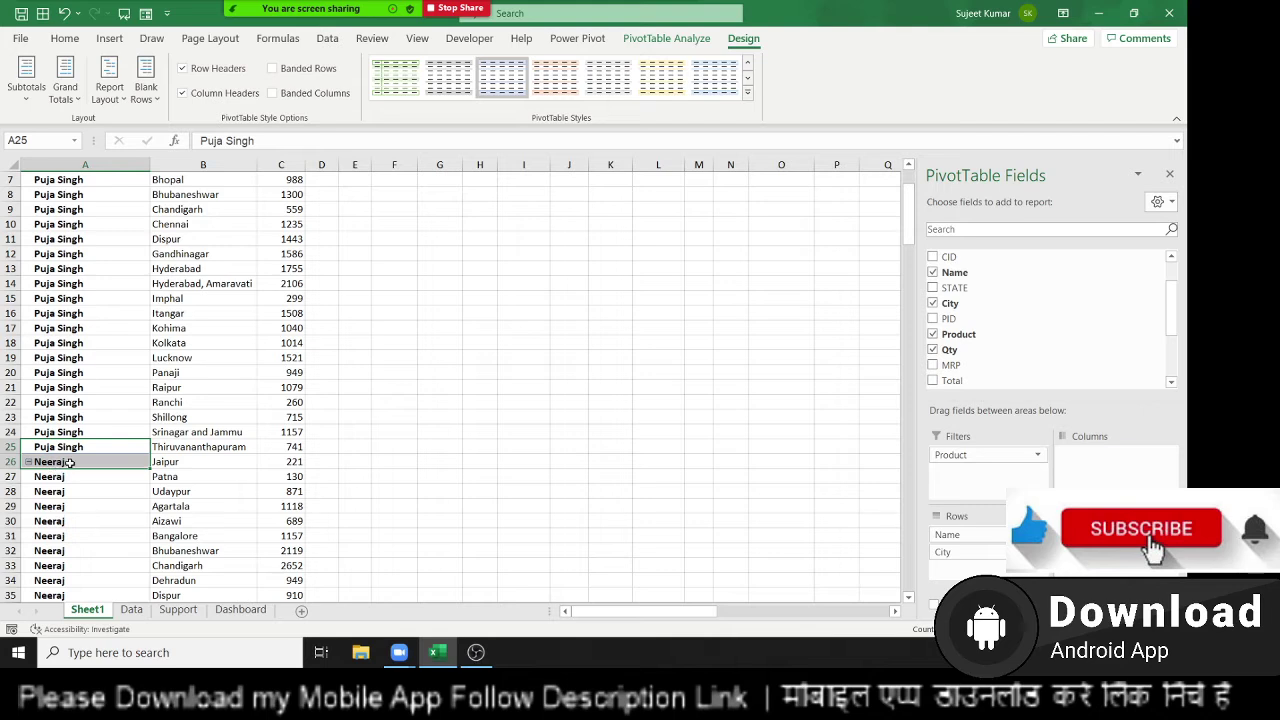
left_click(58, 462)
left_click(63, 450)
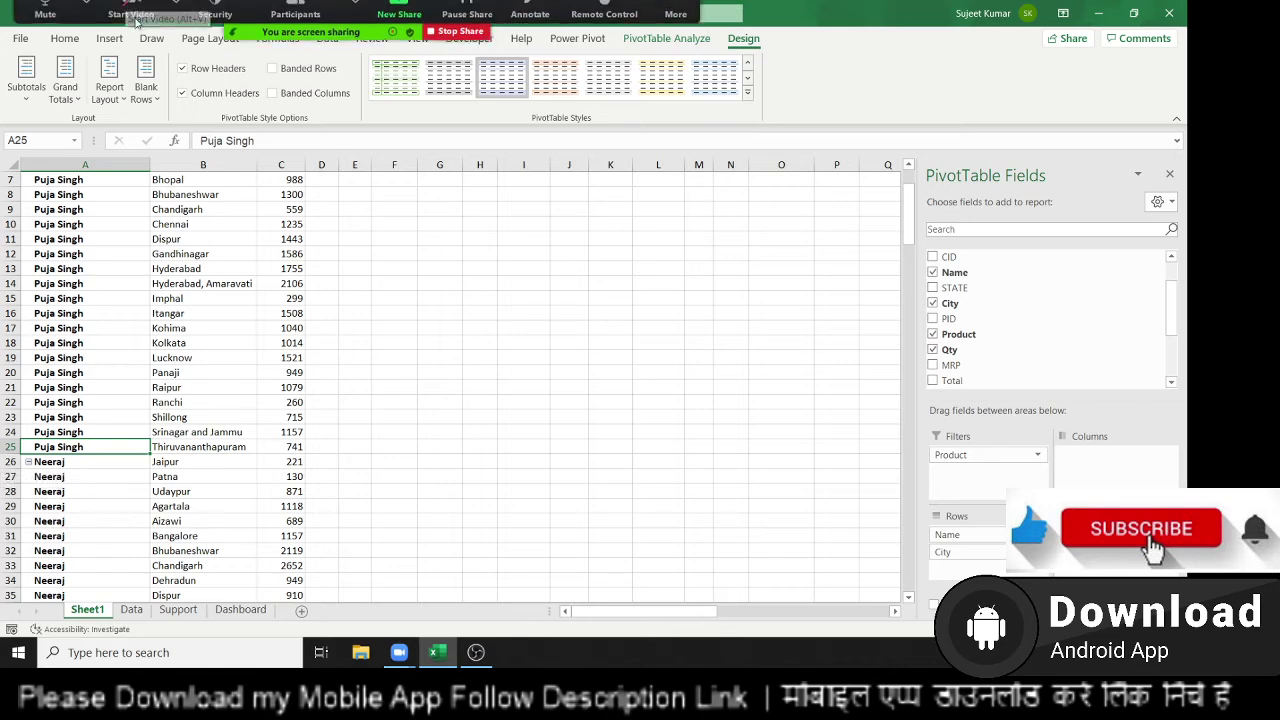
Open the Blank Rows dropdown on the PivotTable Design tab.
left_click(165, 268)
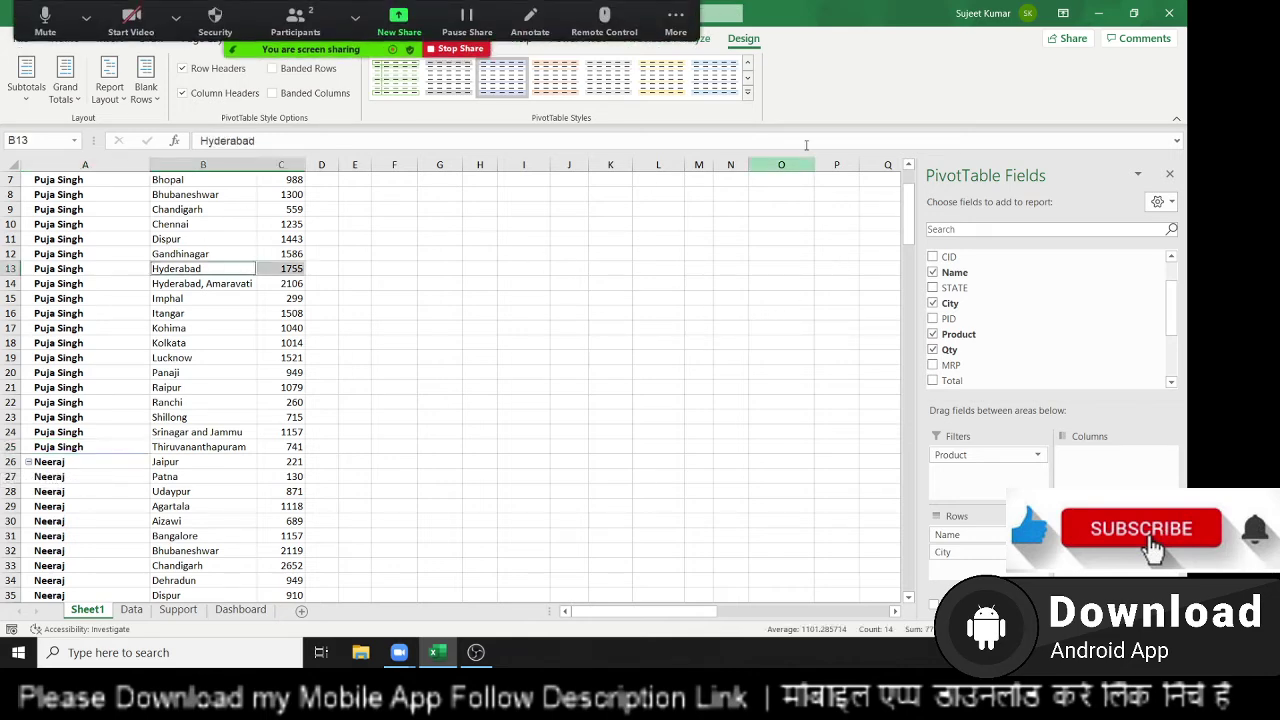
left_click(711, 47)
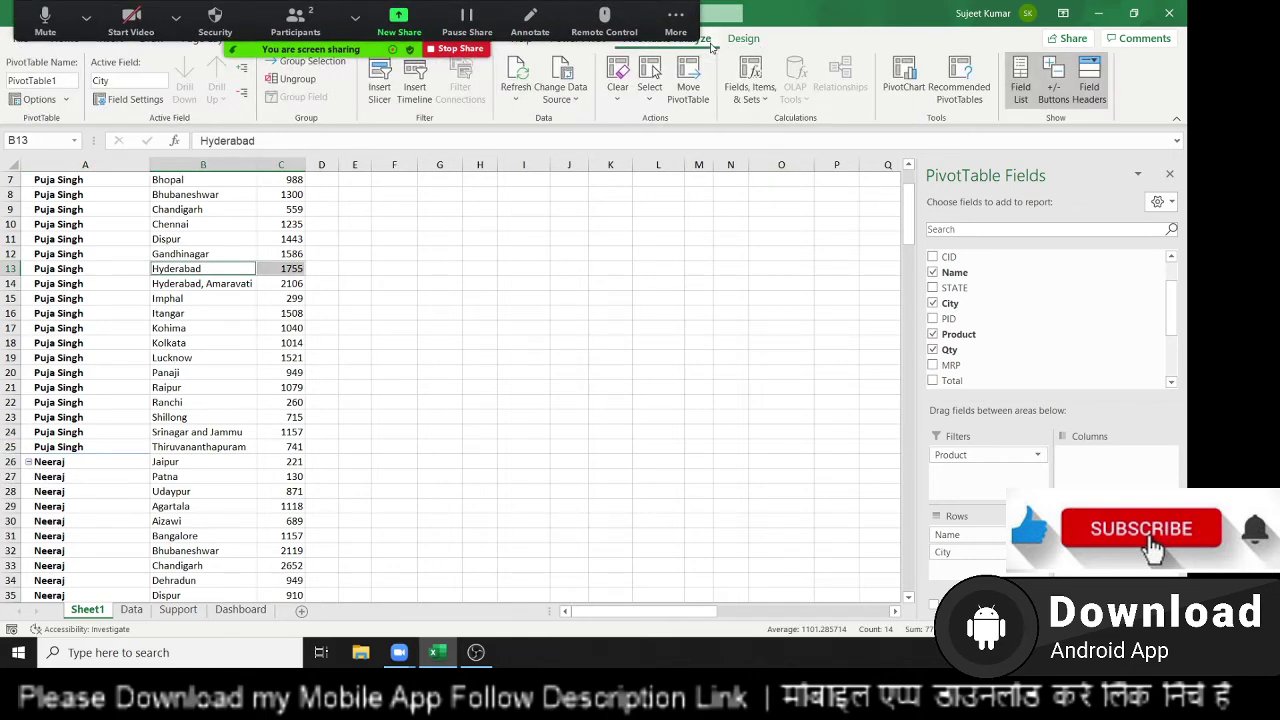
left_click(243, 253)
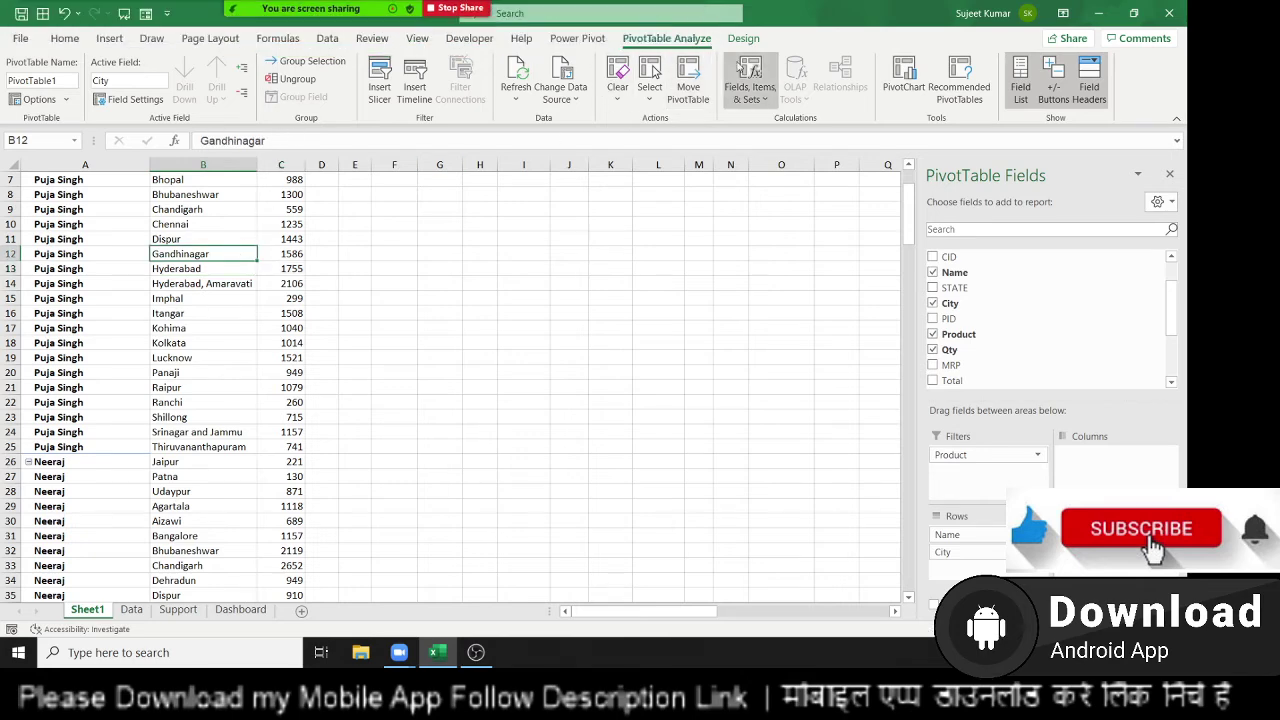
left_click(743, 38)
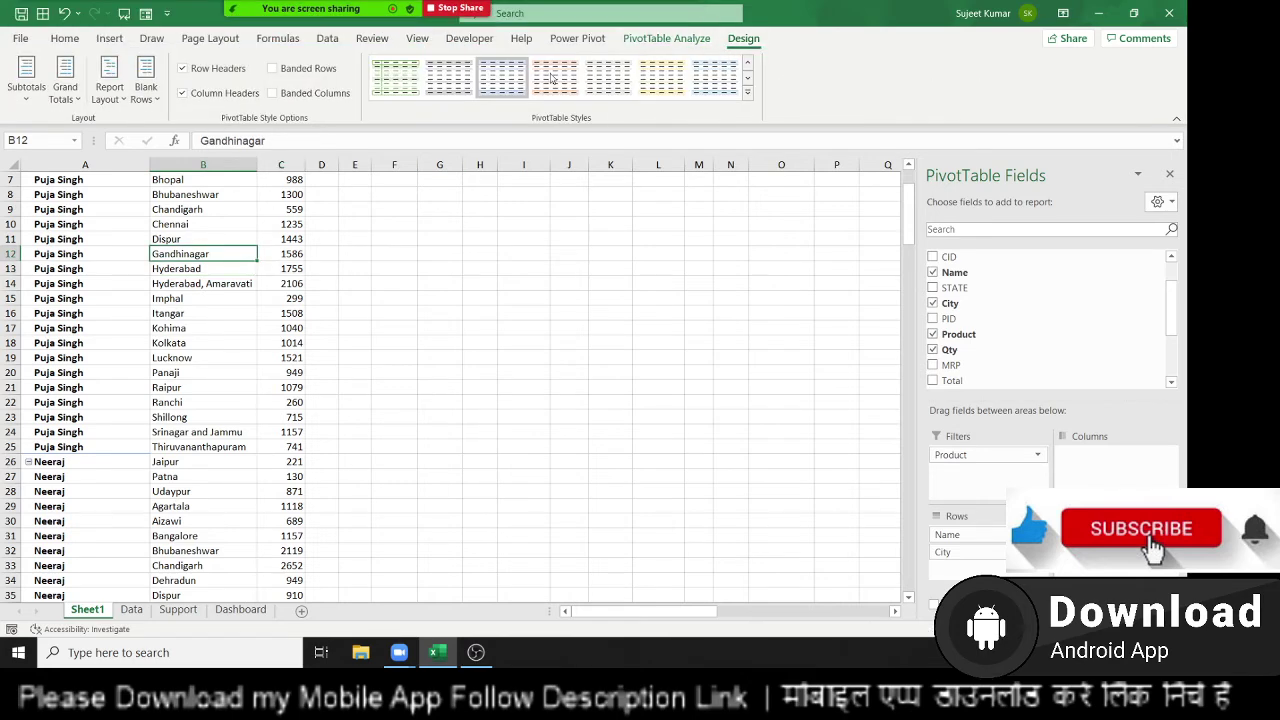
left_click(638, 44)
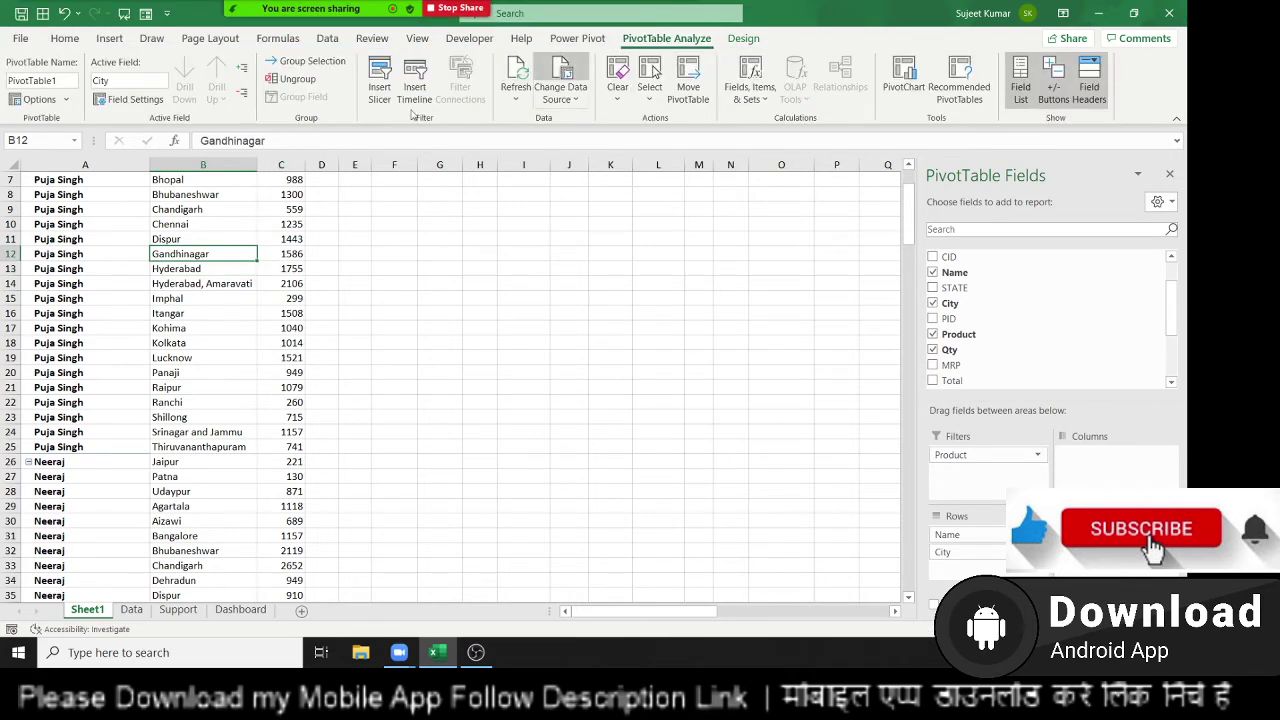
left_click(752, 40)
left_click(156, 104)
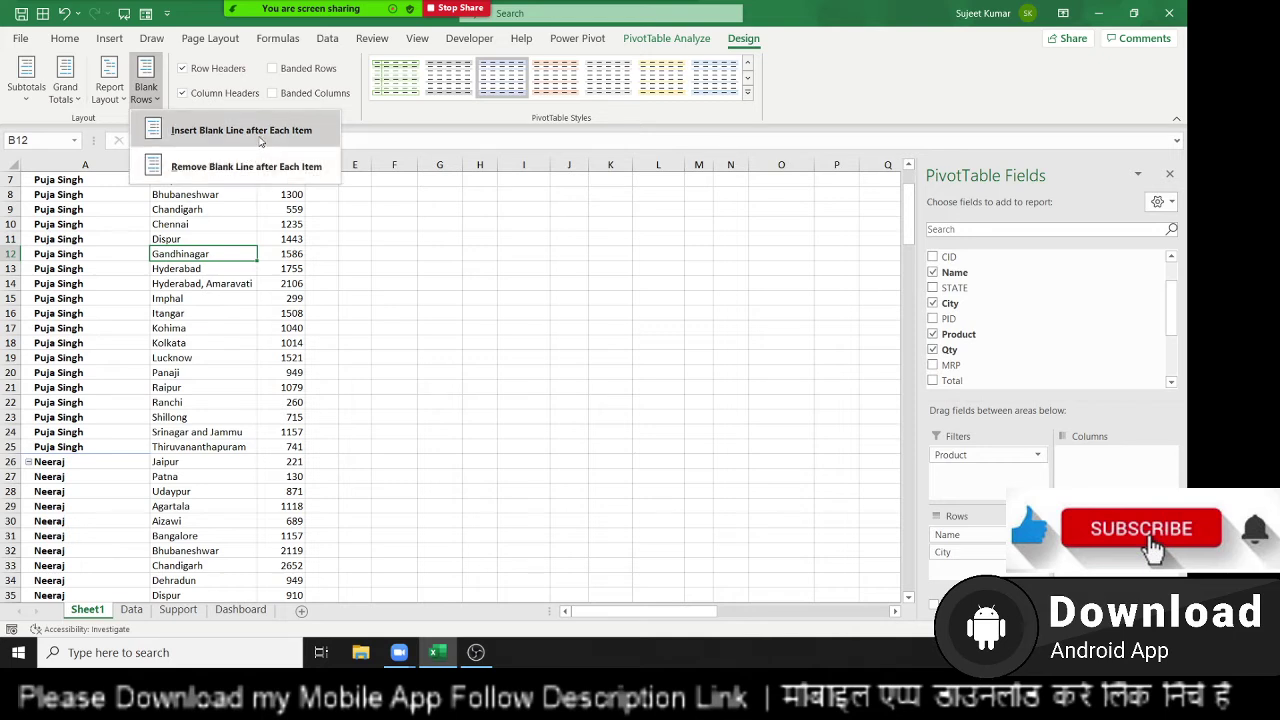
left_click(261, 141)
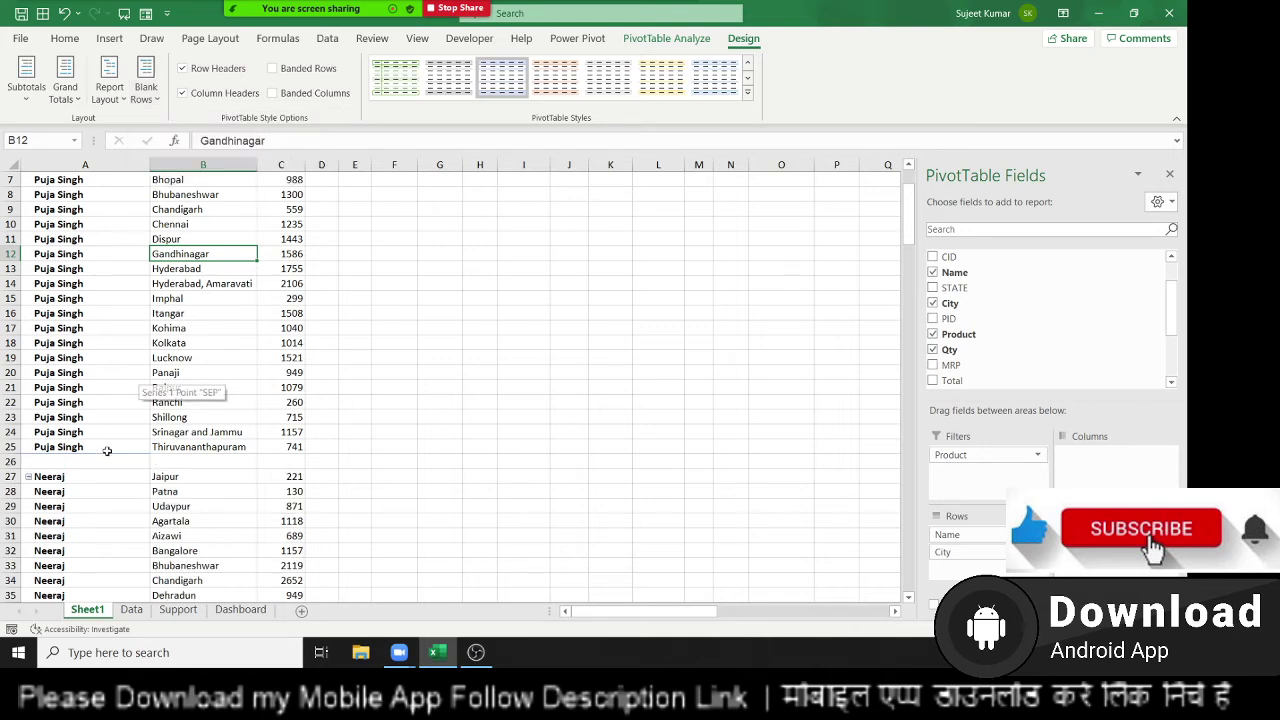
left_click_drag(106, 448, 106, 455)
left_click_drag(137, 458, 278, 456)
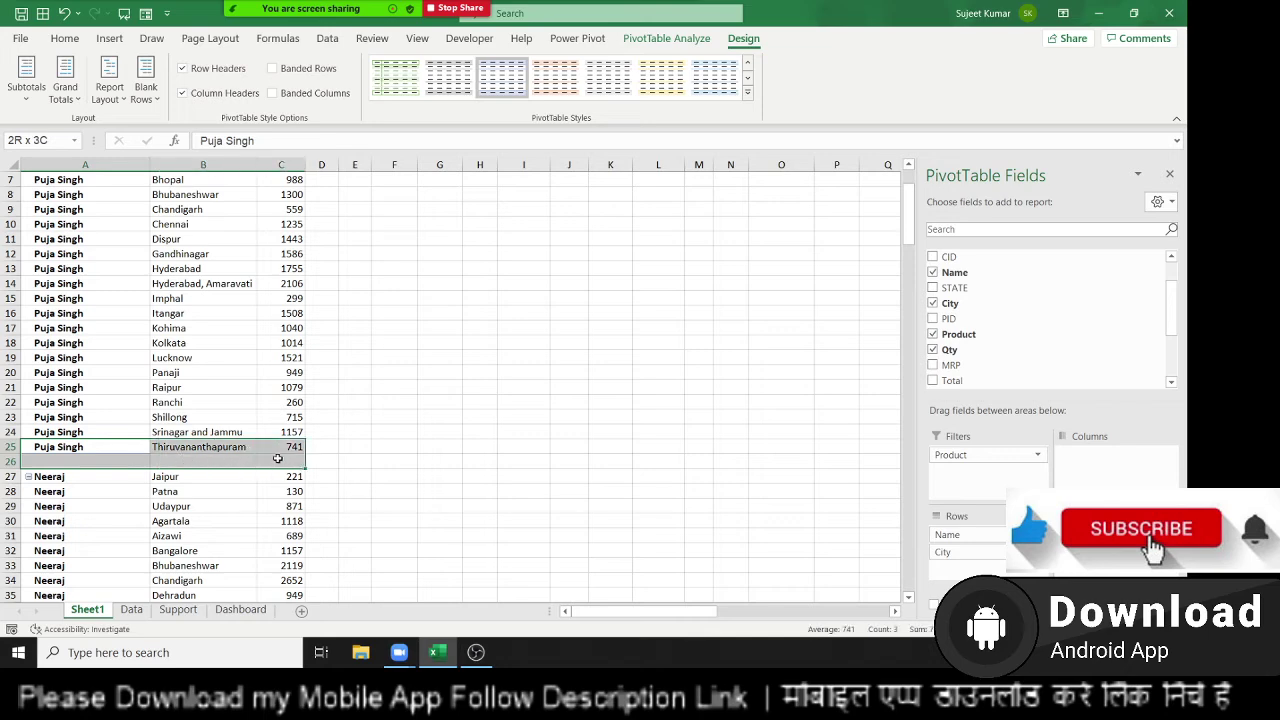
scroll(278, 456, "down", 4)
scroll(278, 456, "down", 5)
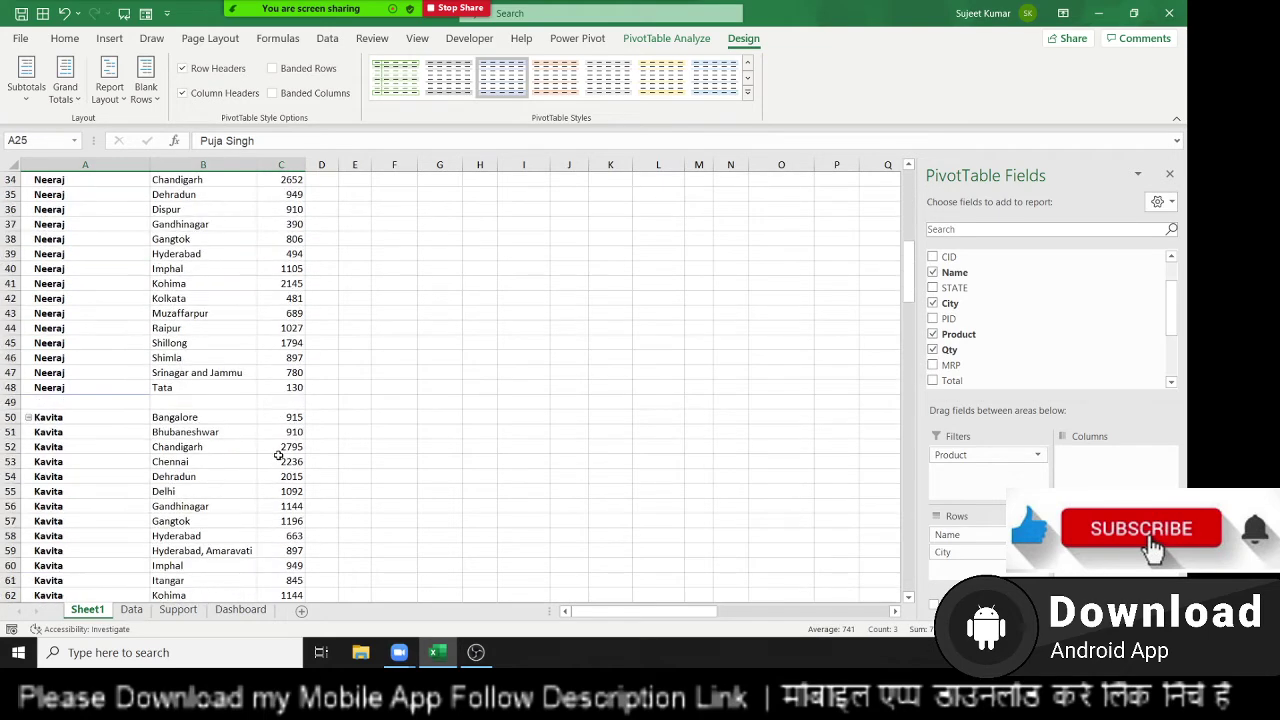
scroll(277, 403, "up", 7)
scroll(225, 329, "up", 4)
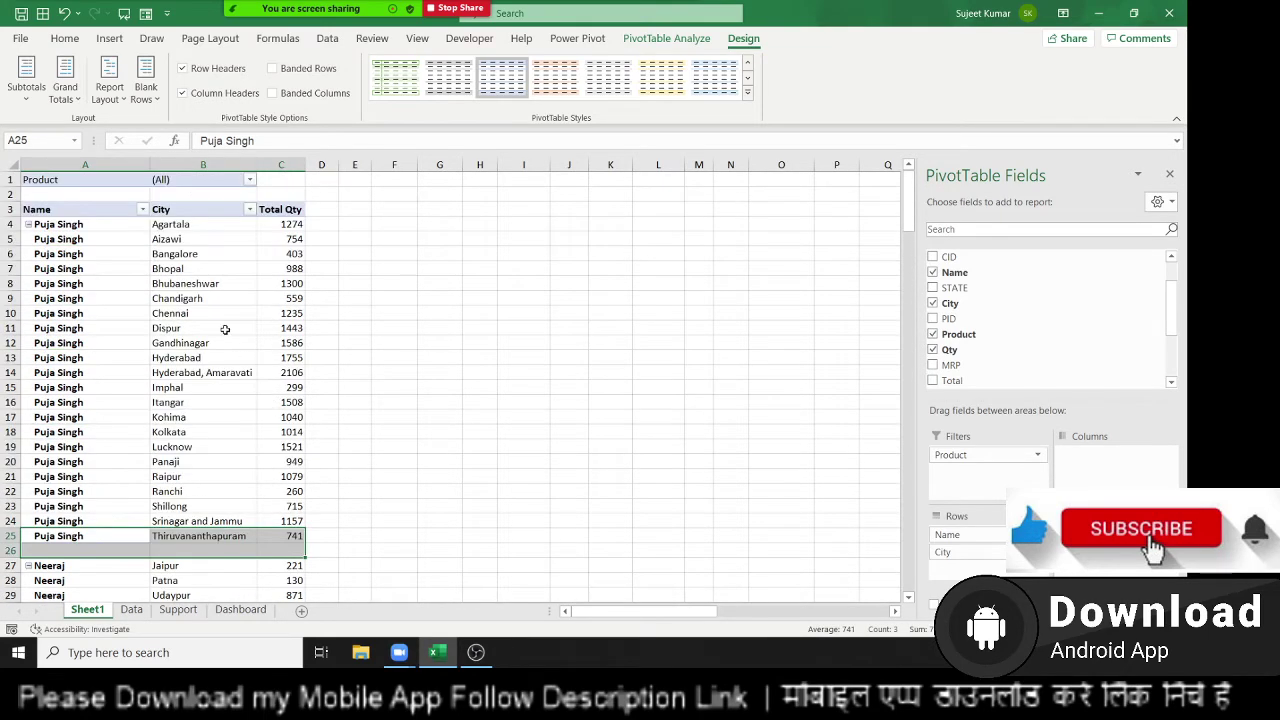
left_click(155, 96)
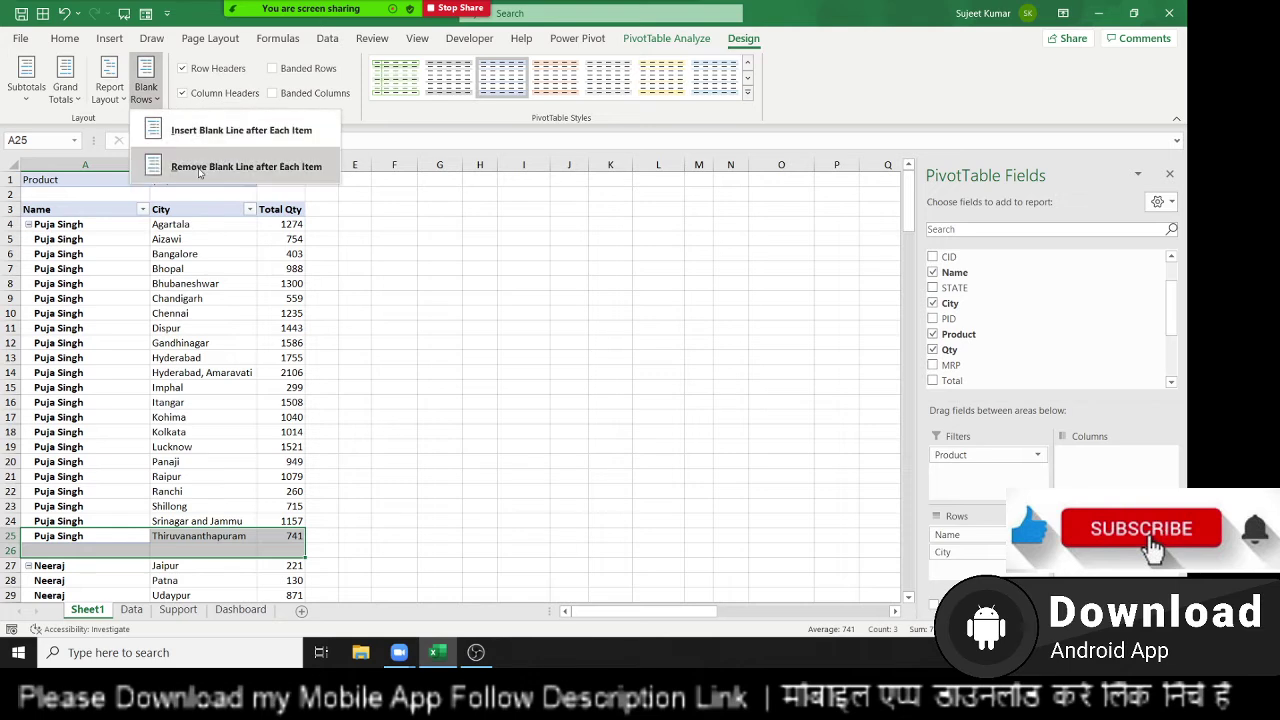
left_click(199, 167)
left_click(136, 297)
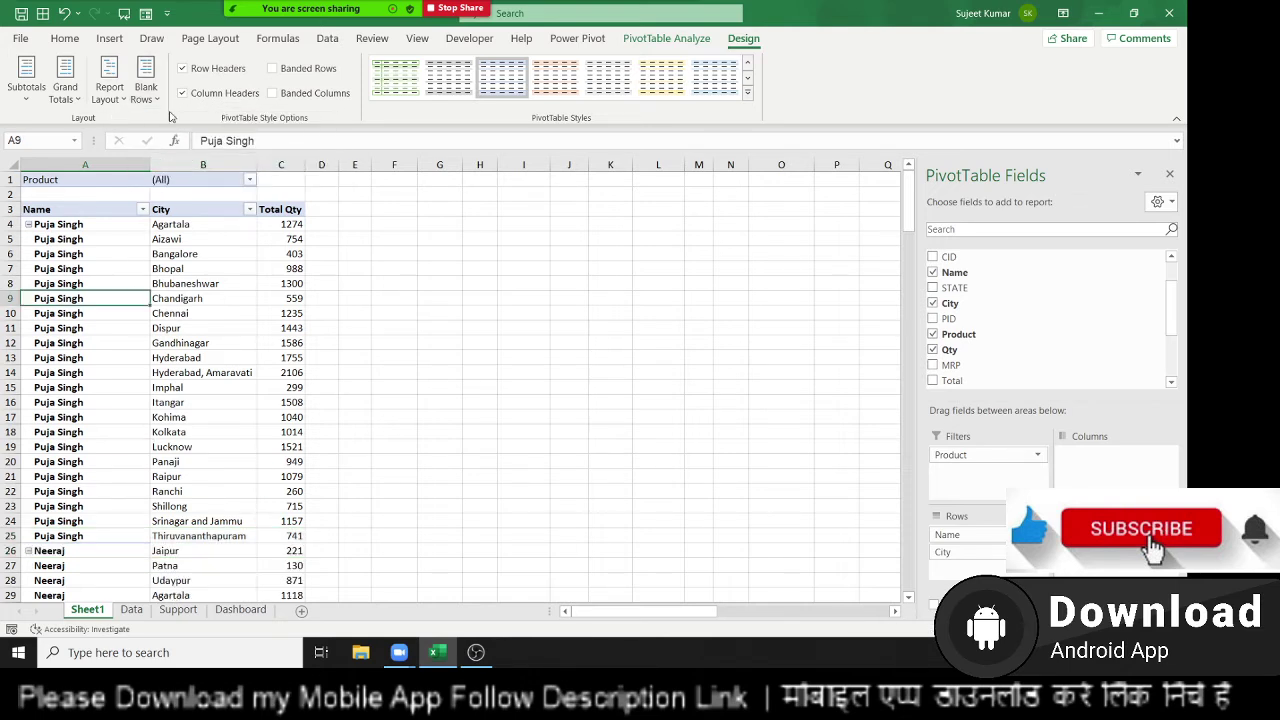
Set Do Not Repeat Item Labels and move City above Name in Rows.
left_click(108, 95)
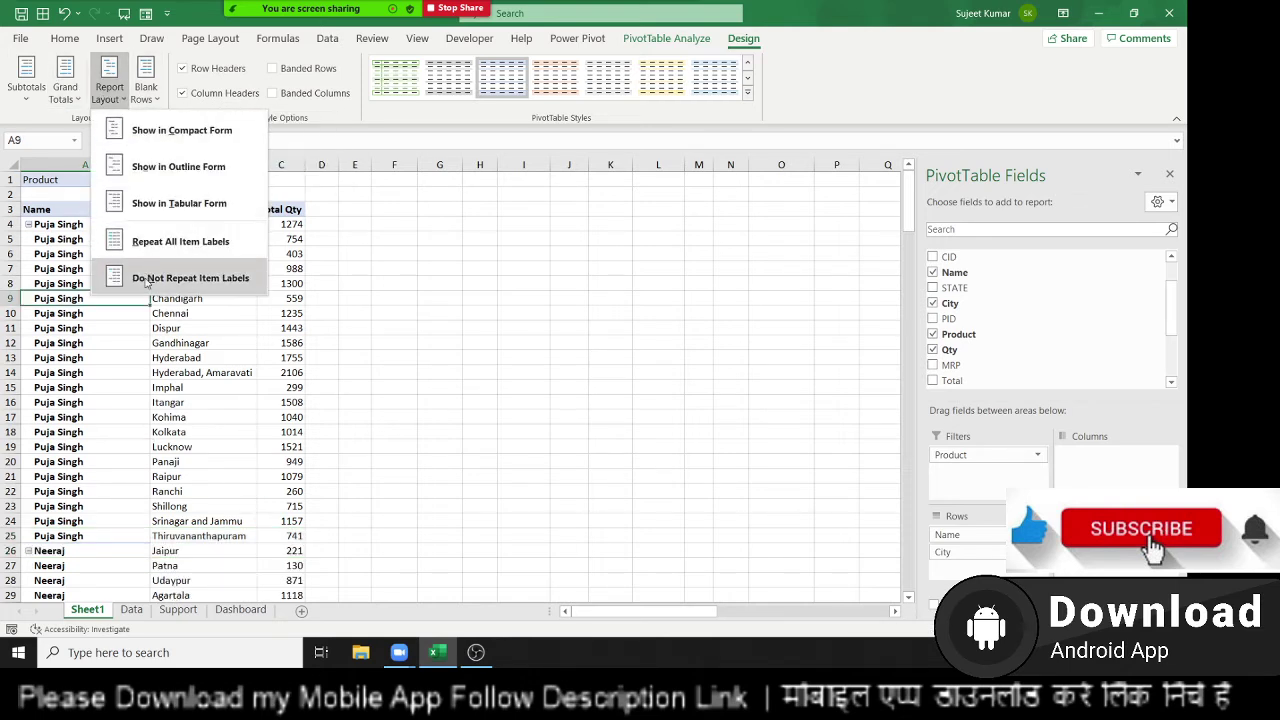
left_click(146, 280)
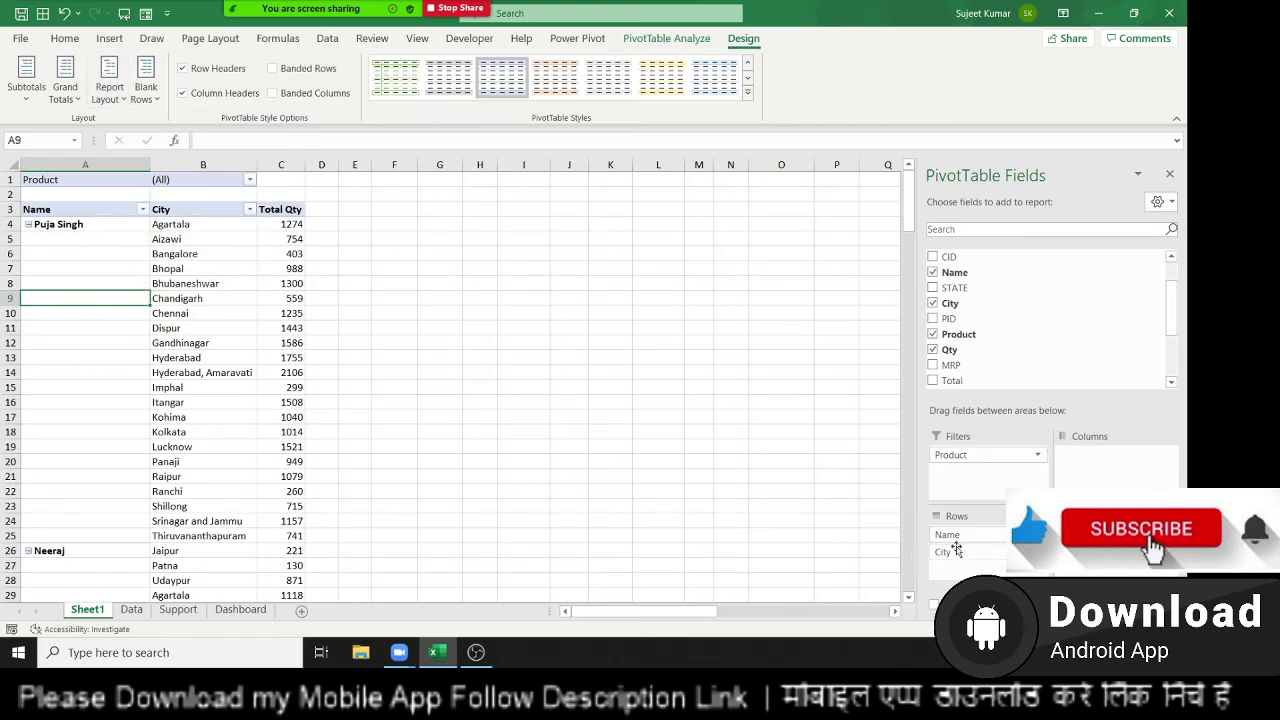
left_click_drag(947, 535, 966, 560)
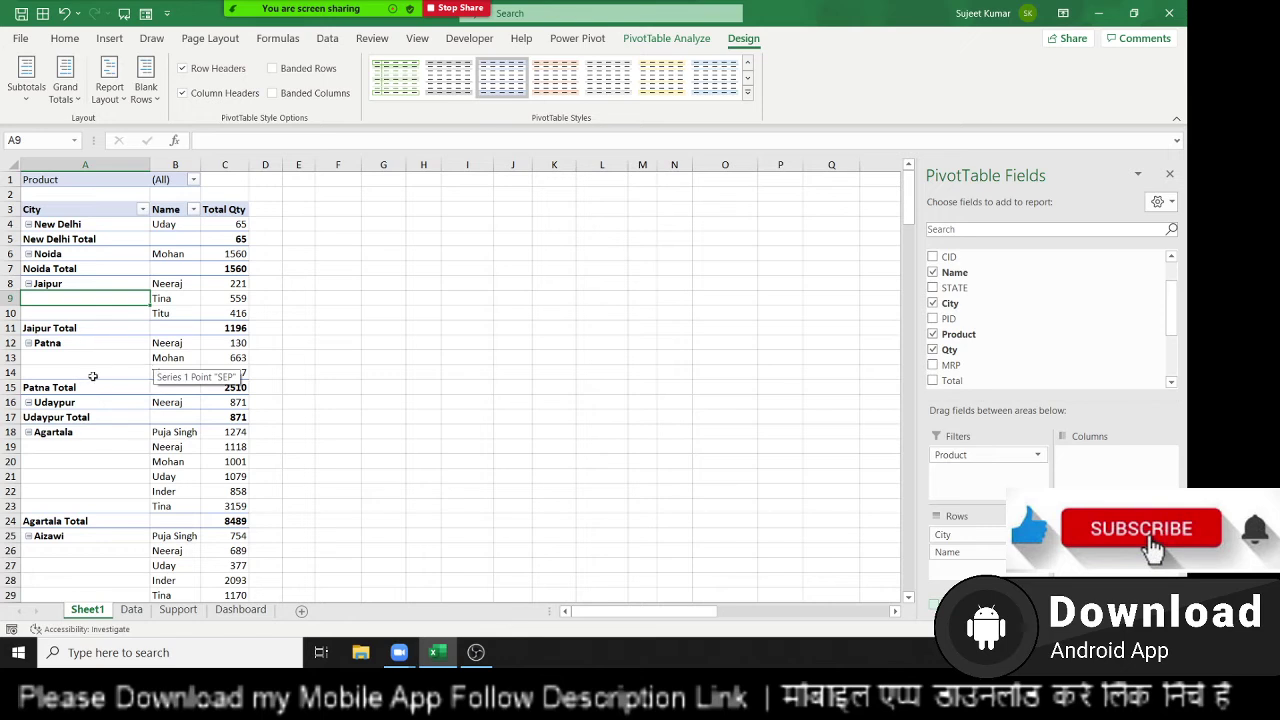
Uncheck Subtotal "City" to remove the city total rows.
right_click(50, 330)
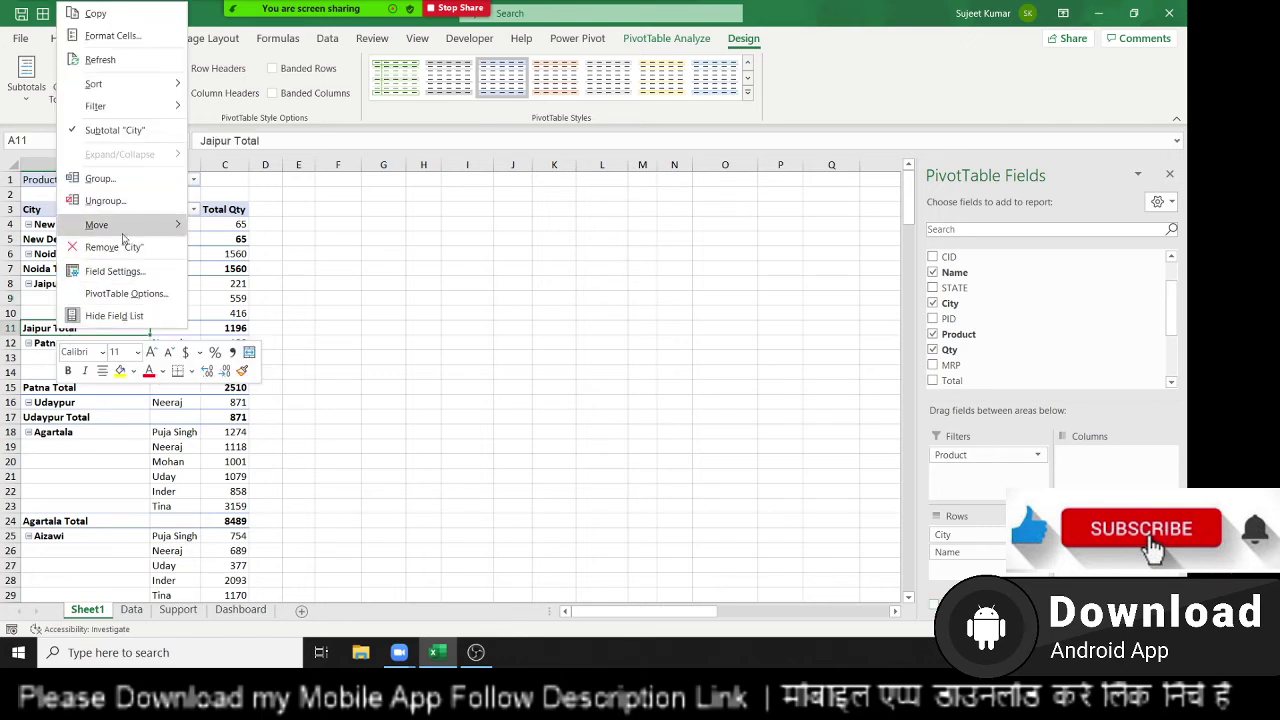
mouse_move(125, 226)
left_click(130, 130)
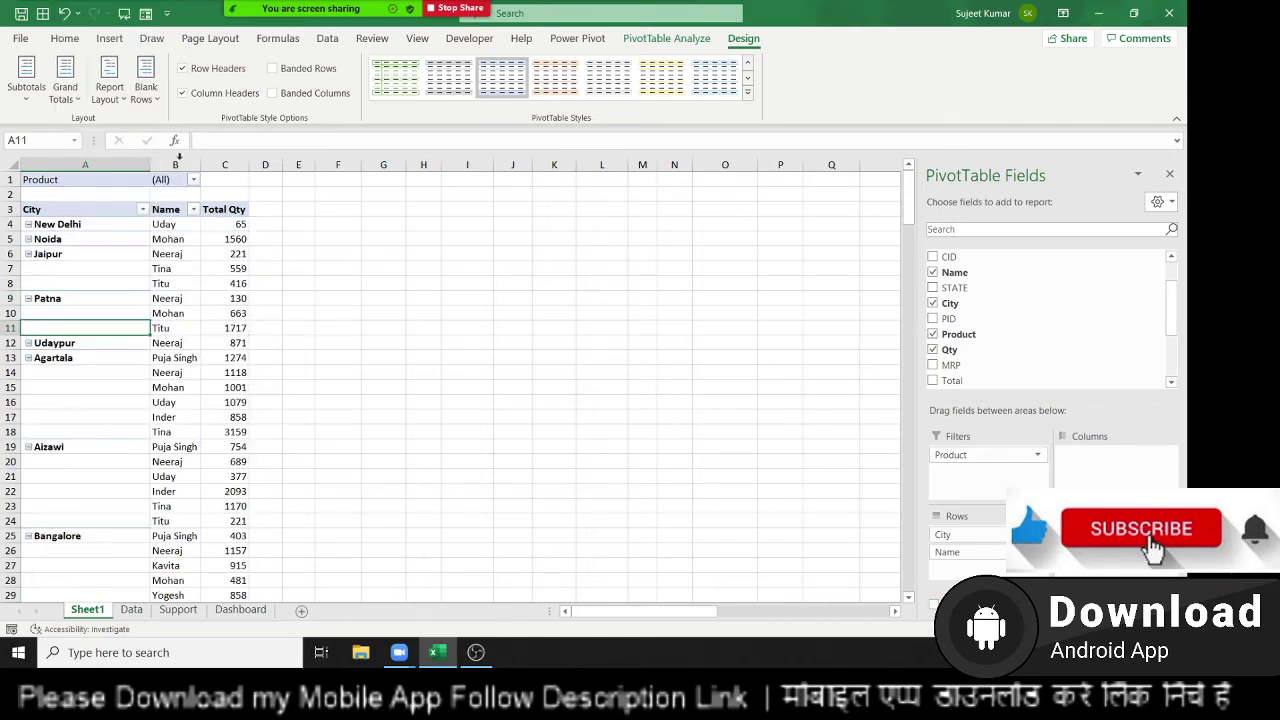
Select the Jaipur and Agartala label cells in the regrouped pivot.
left_click(226, 328)
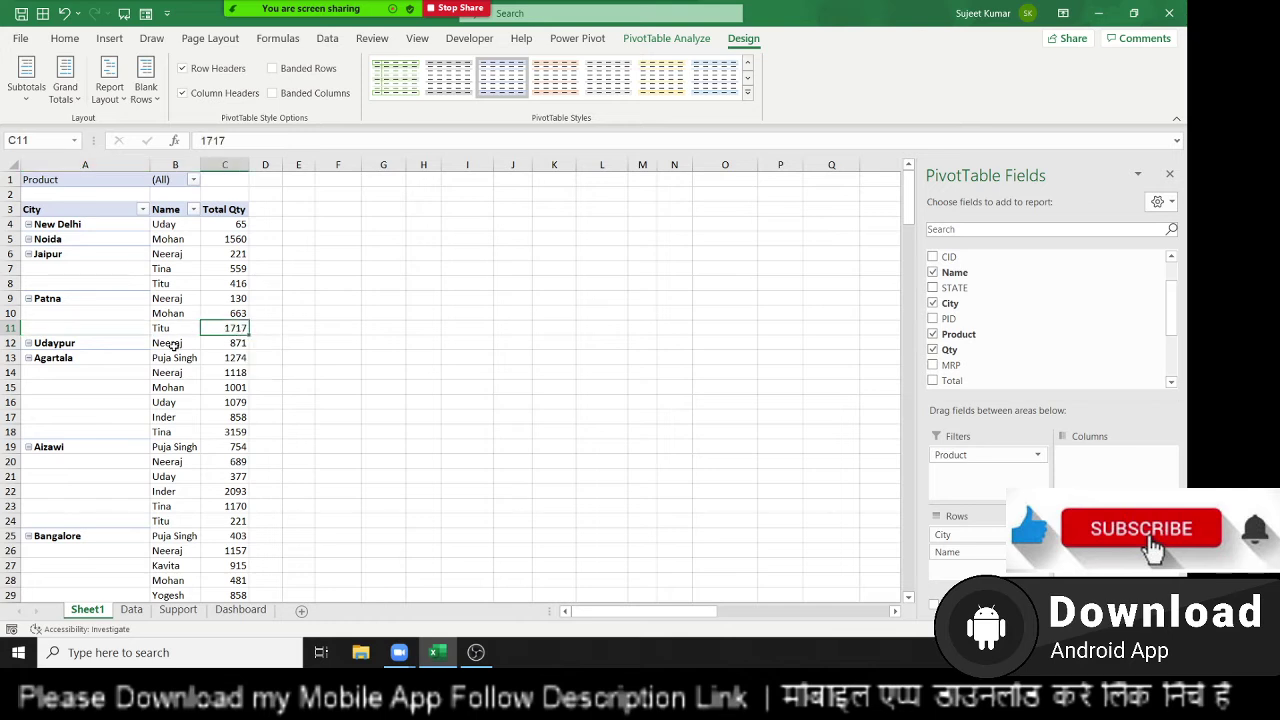
left_click(78, 257)
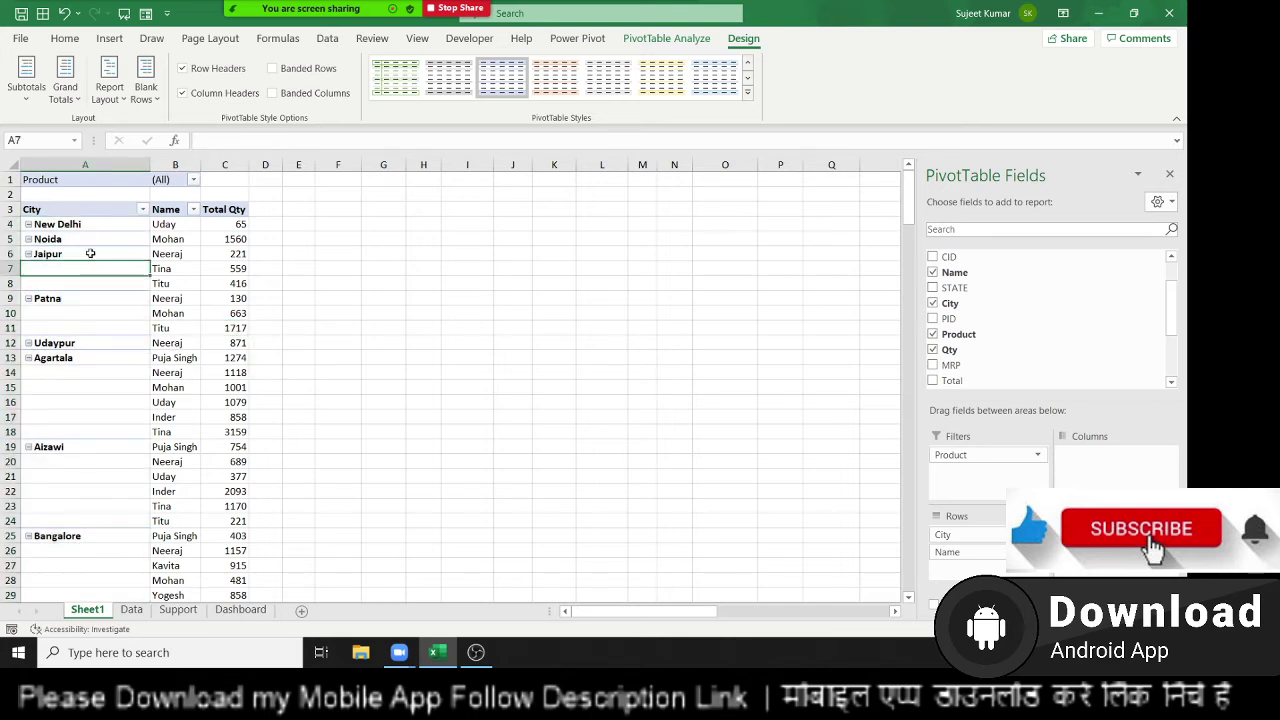
left_click_drag(94, 262, 101, 279)
left_click_drag(83, 358, 84, 430)
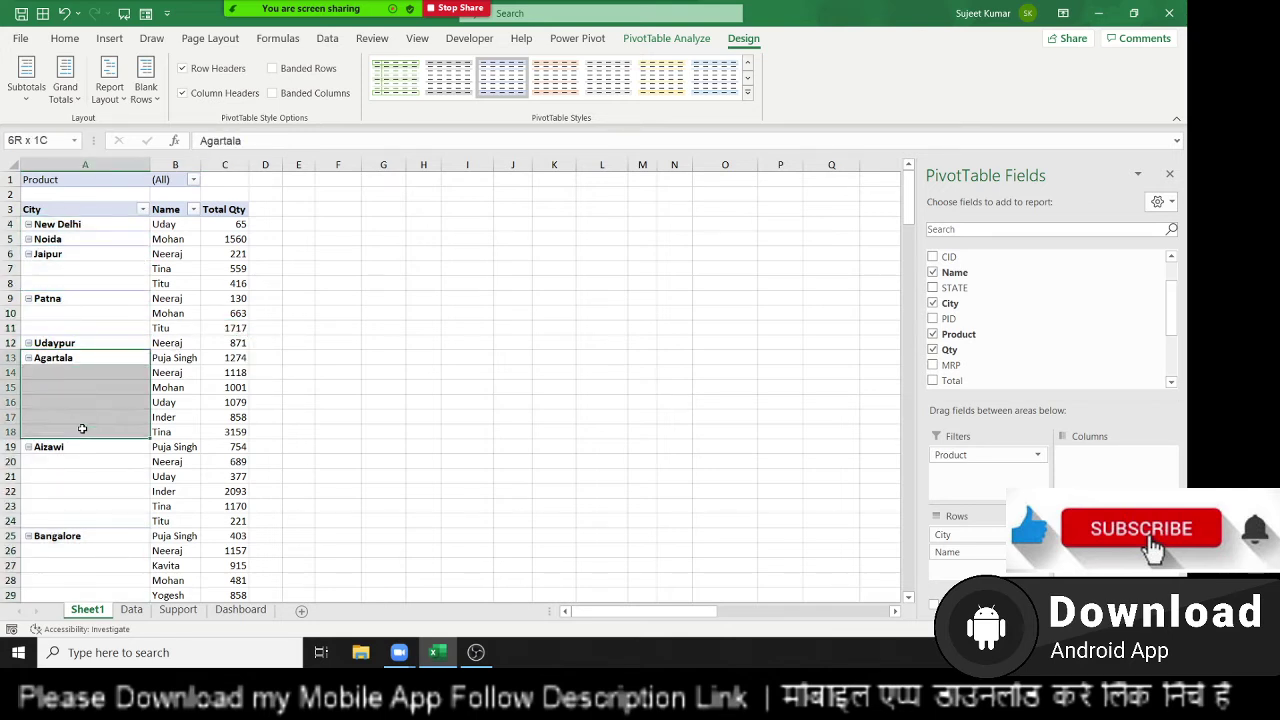
Try Merge & Center on the Agartala labels and dismiss the pivot warning.
left_click(58, 44)
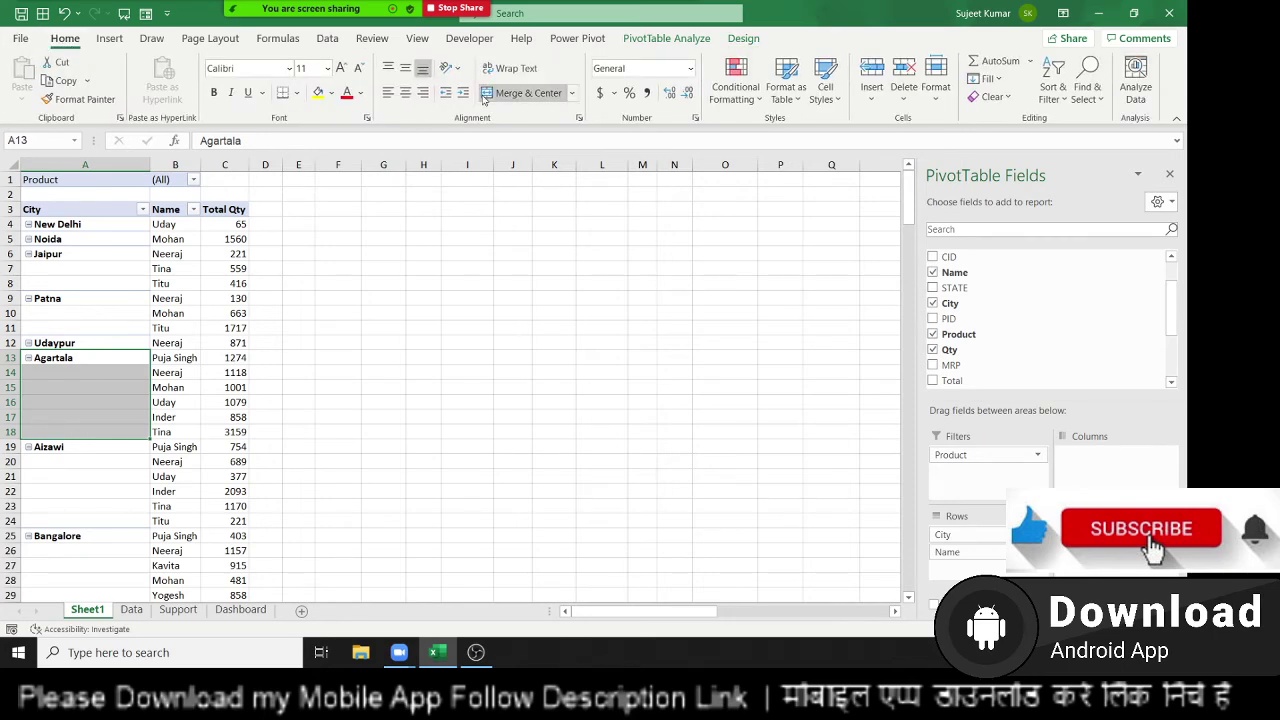
left_click(484, 97)
left_click(597, 369)
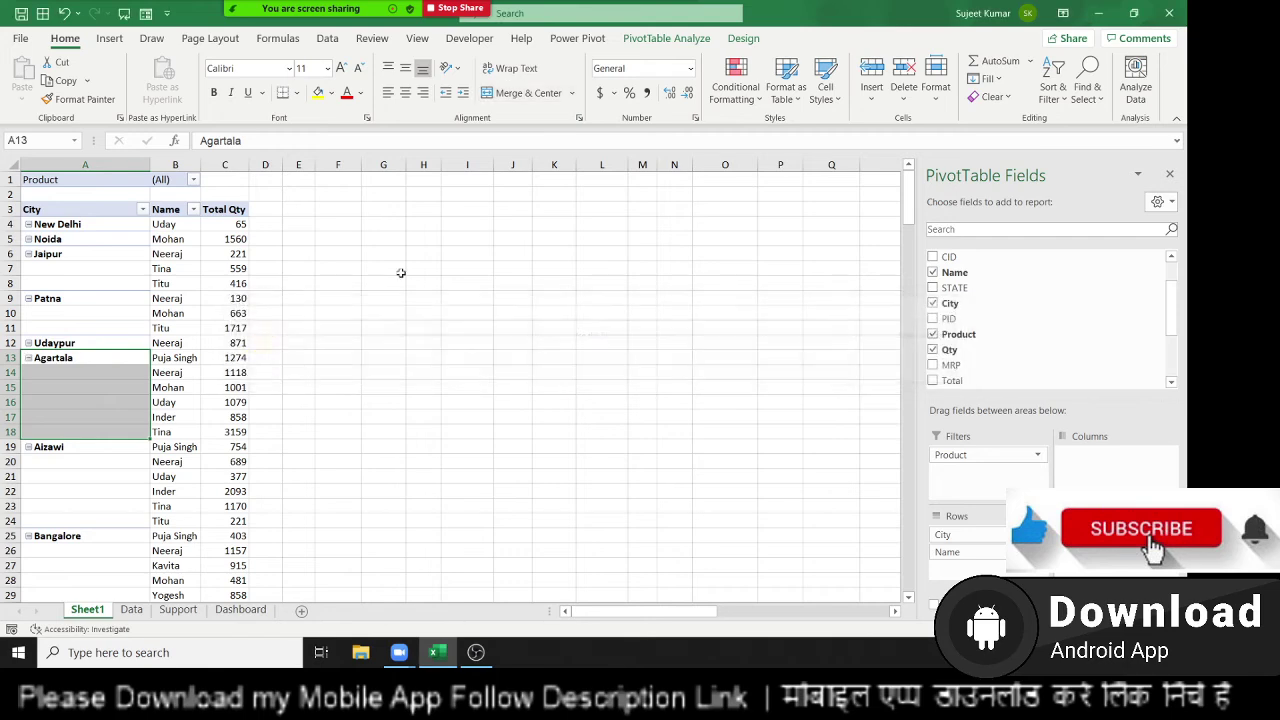
Enable 'Merge and center cells with labels' in PivotTable Options Layout & Format.
left_click(160, 270)
left_click(109, 283)
right_click(109, 283)
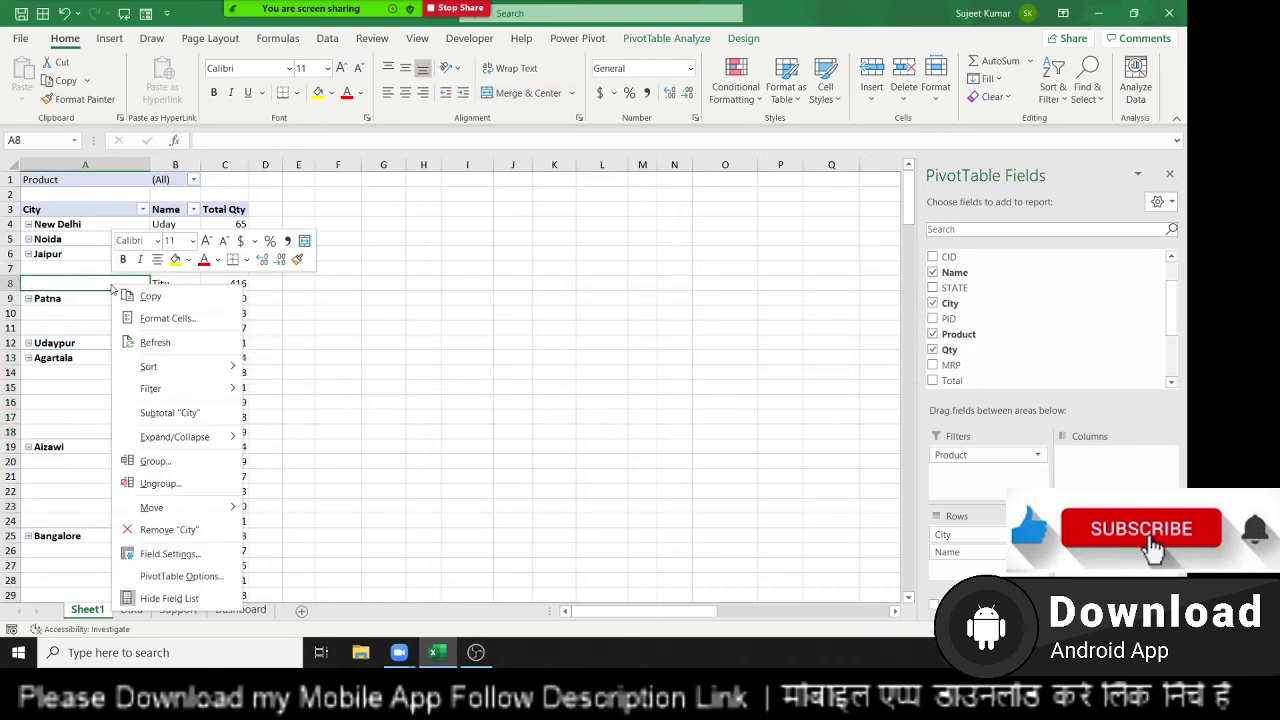
left_click(170, 578)
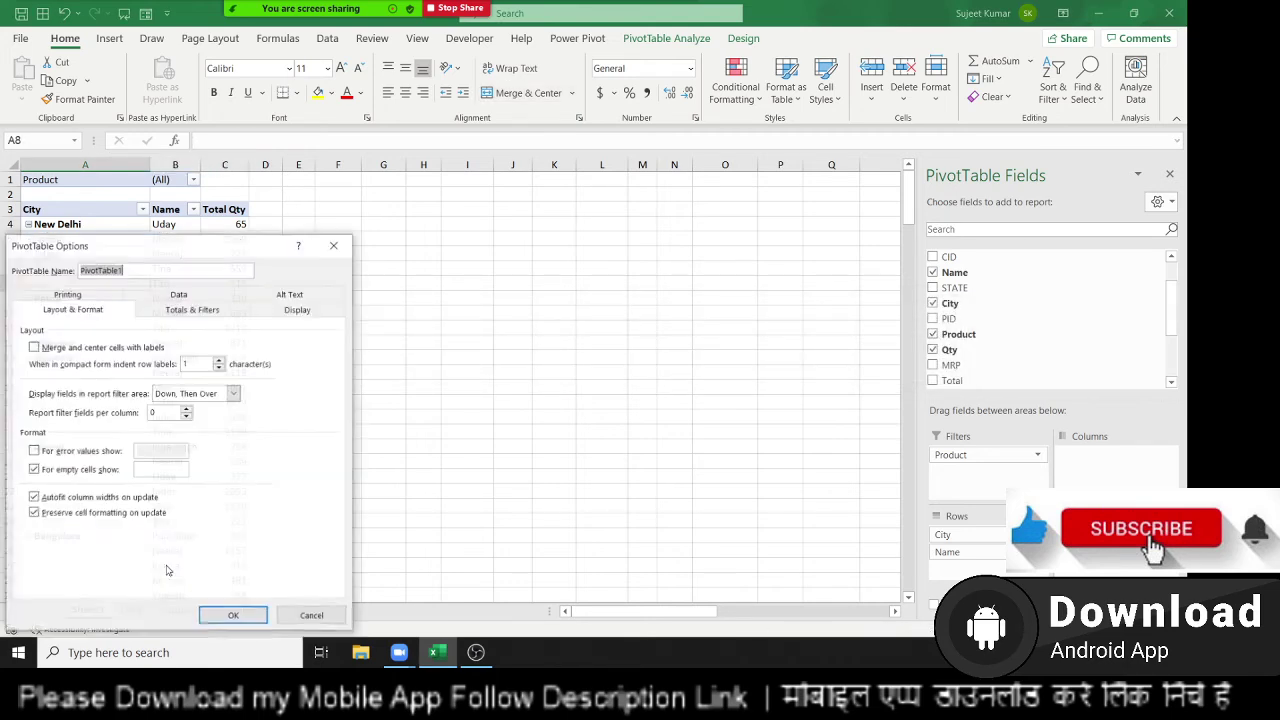
left_click(33, 346)
left_click(233, 615)
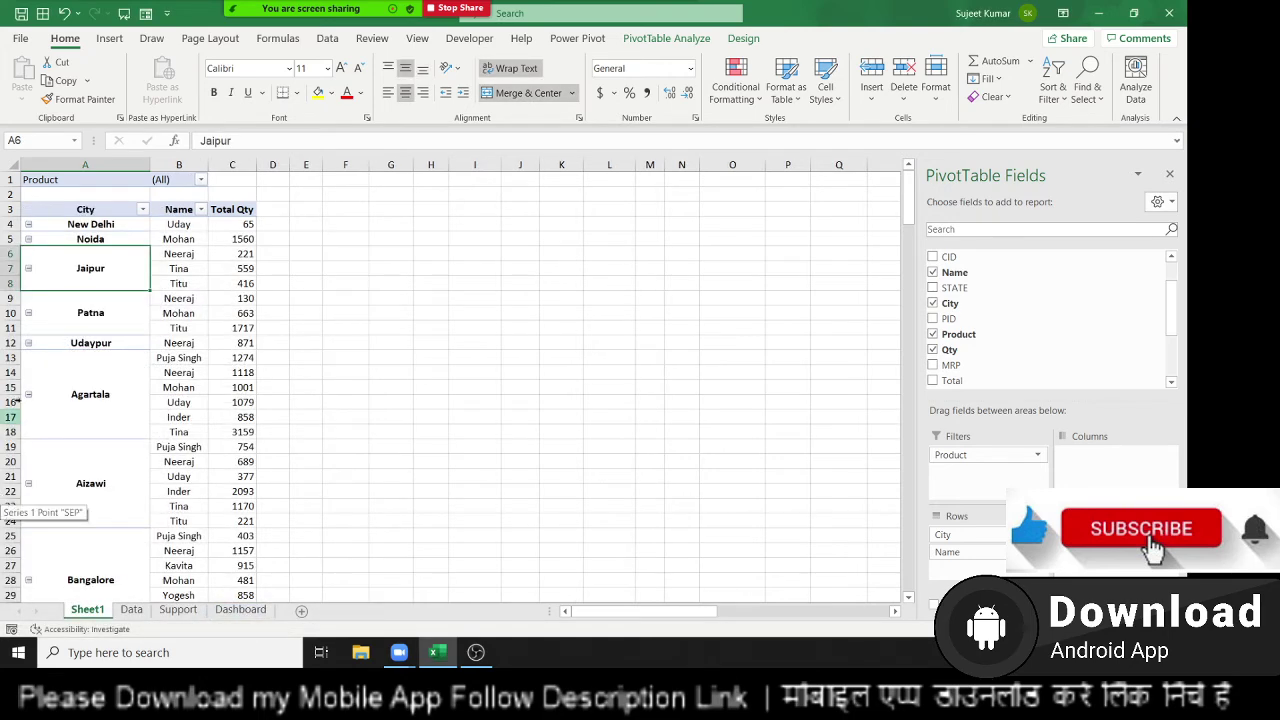
Check the merged city labels for Aizawi, Bangalore, Bhopal, Bhubaneshwar and Chandigarh.
left_click(92, 447)
left_click(98, 555)
scroll(110, 596, "down", 3)
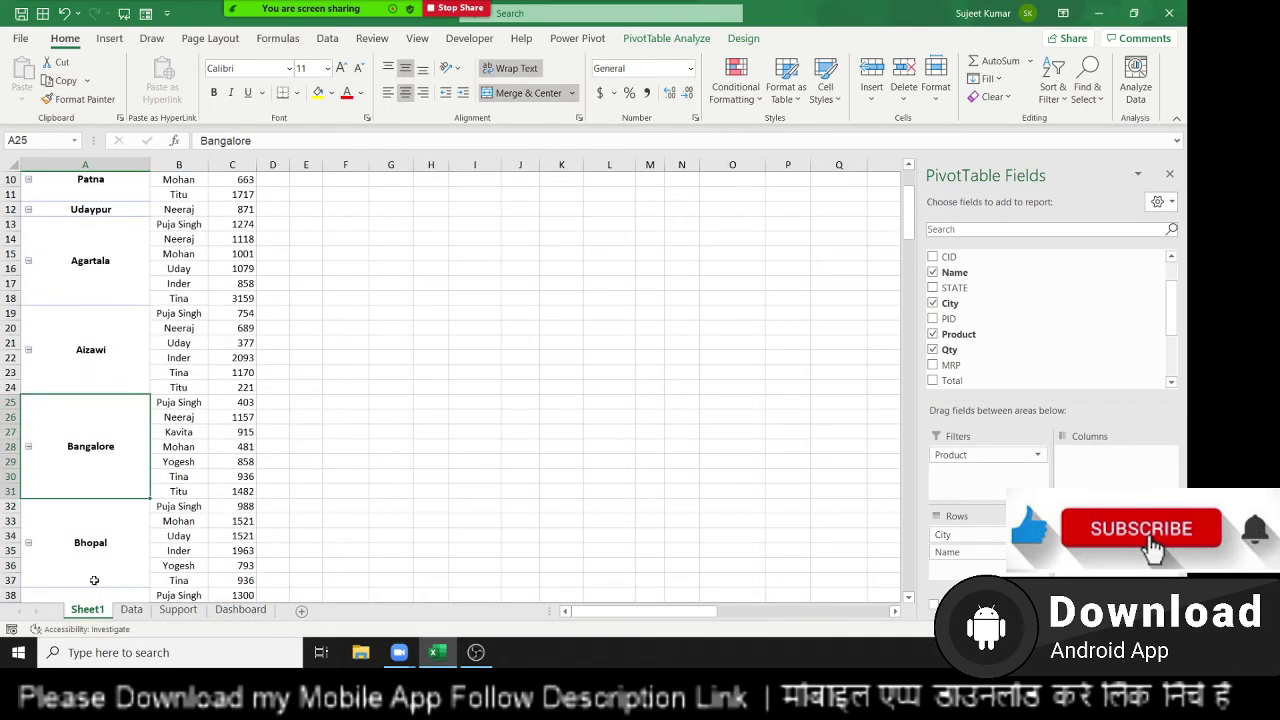
left_click(91, 545)
scroll(91, 545, "down", 3)
left_click(91, 542)
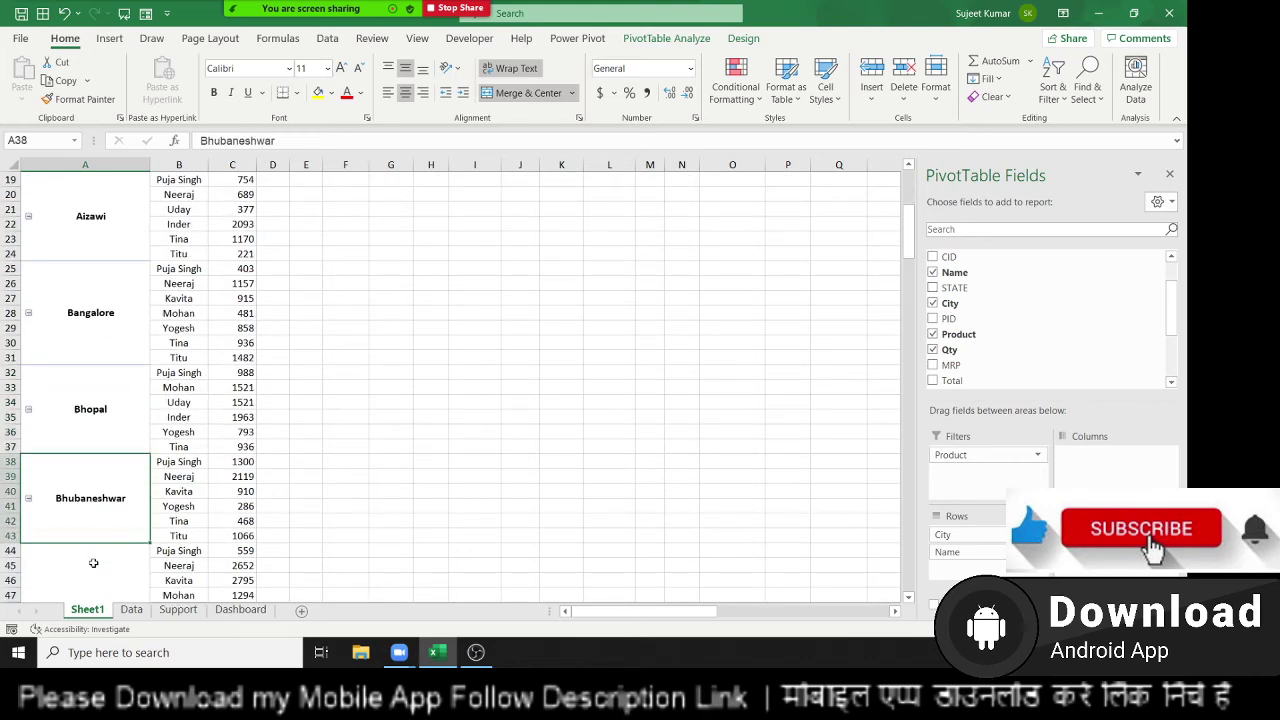
left_click(93, 563)
scroll(104, 494, "up", 6)
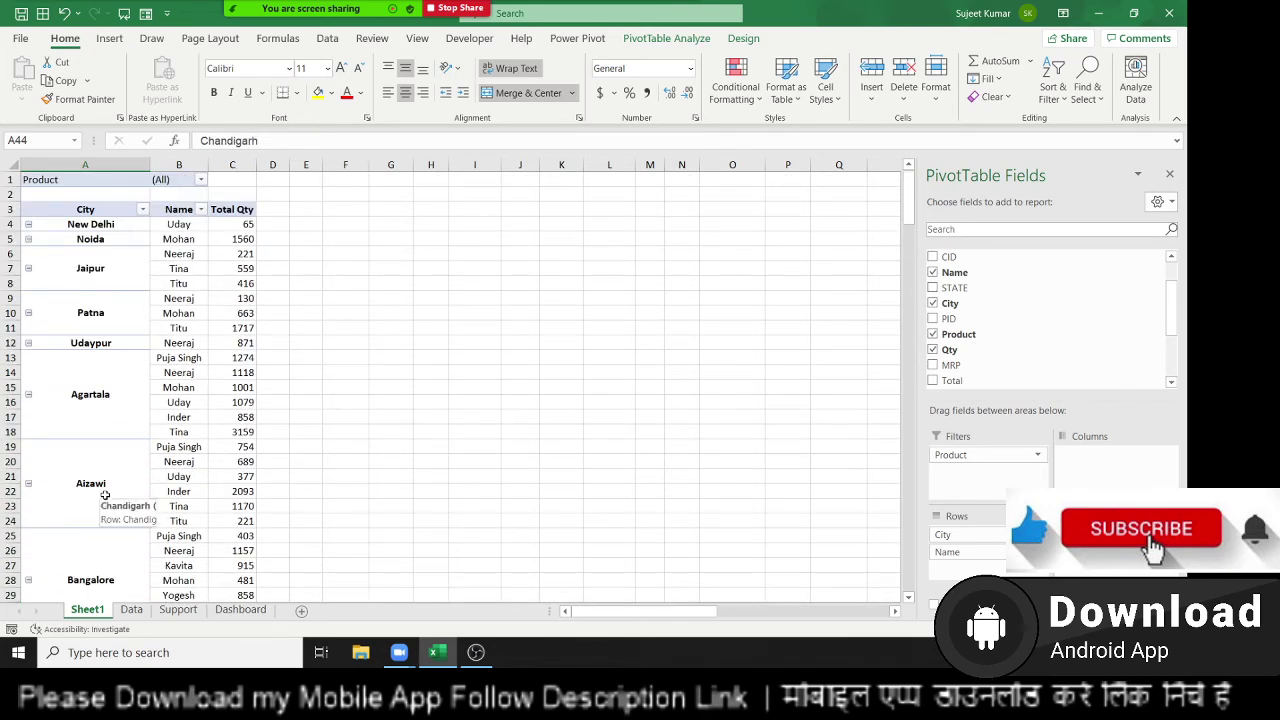
Move City from the Rows area to Columns so cities run across the pivot.
left_click(950, 552)
left_click(878, 535)
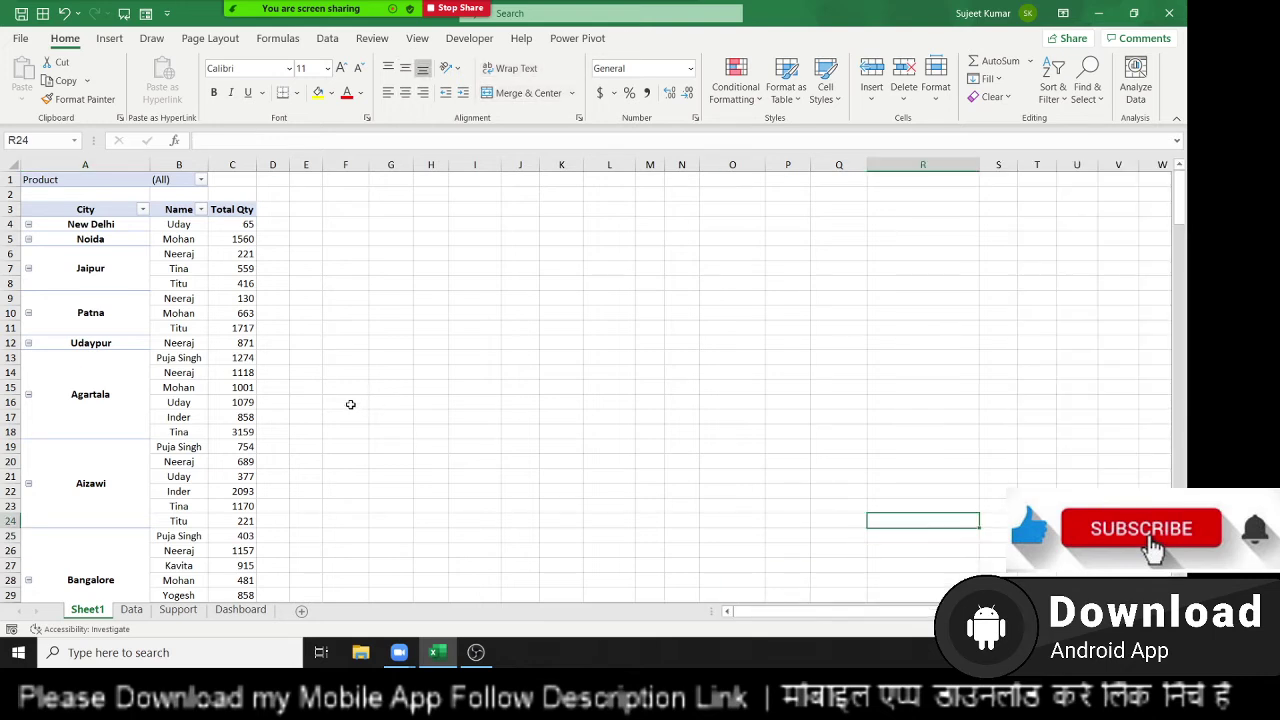
left_click(178, 402)
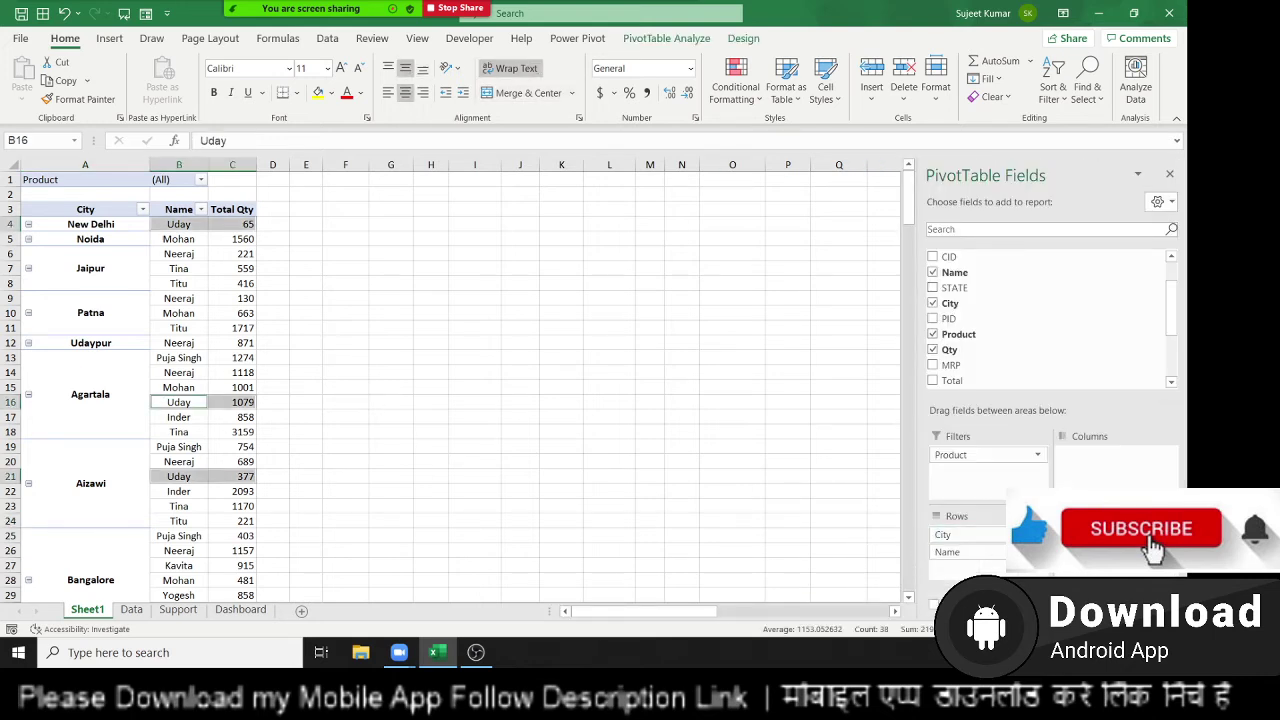
left_click_drag(958, 535, 1100, 468)
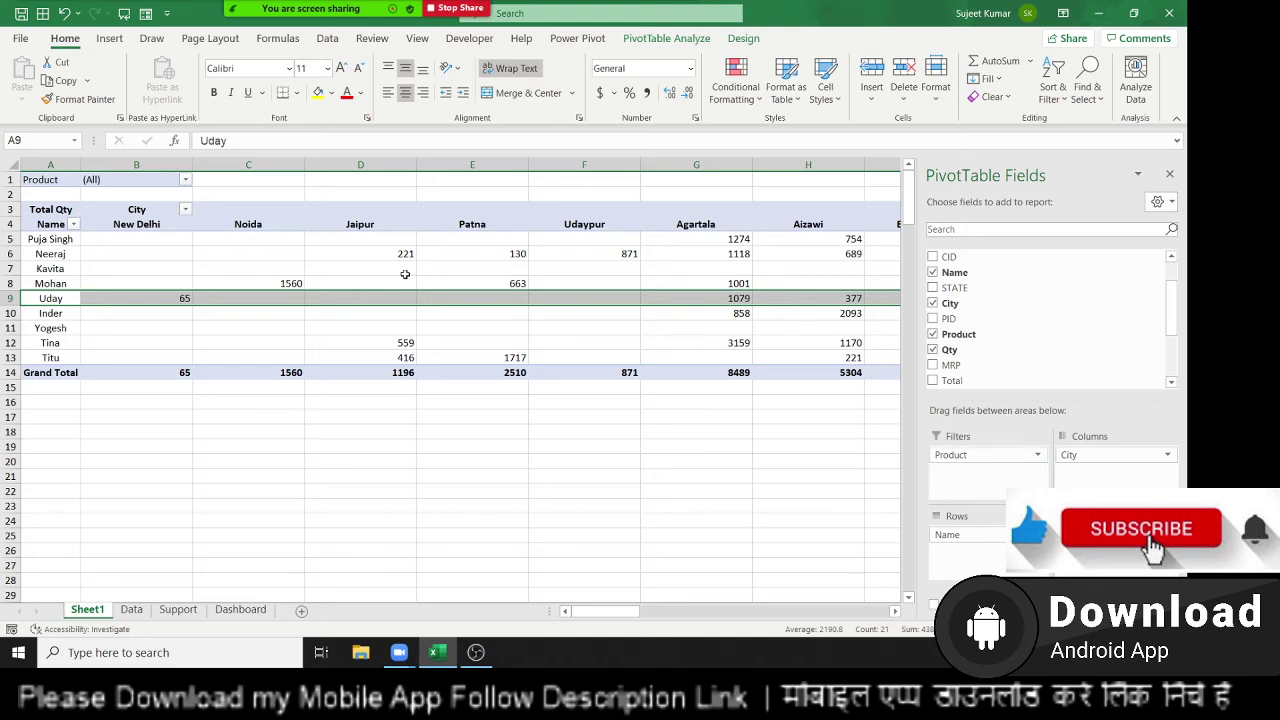
Select the blank quantity cells, including those in the Udaypur and Noida columns.
left_click(252, 327)
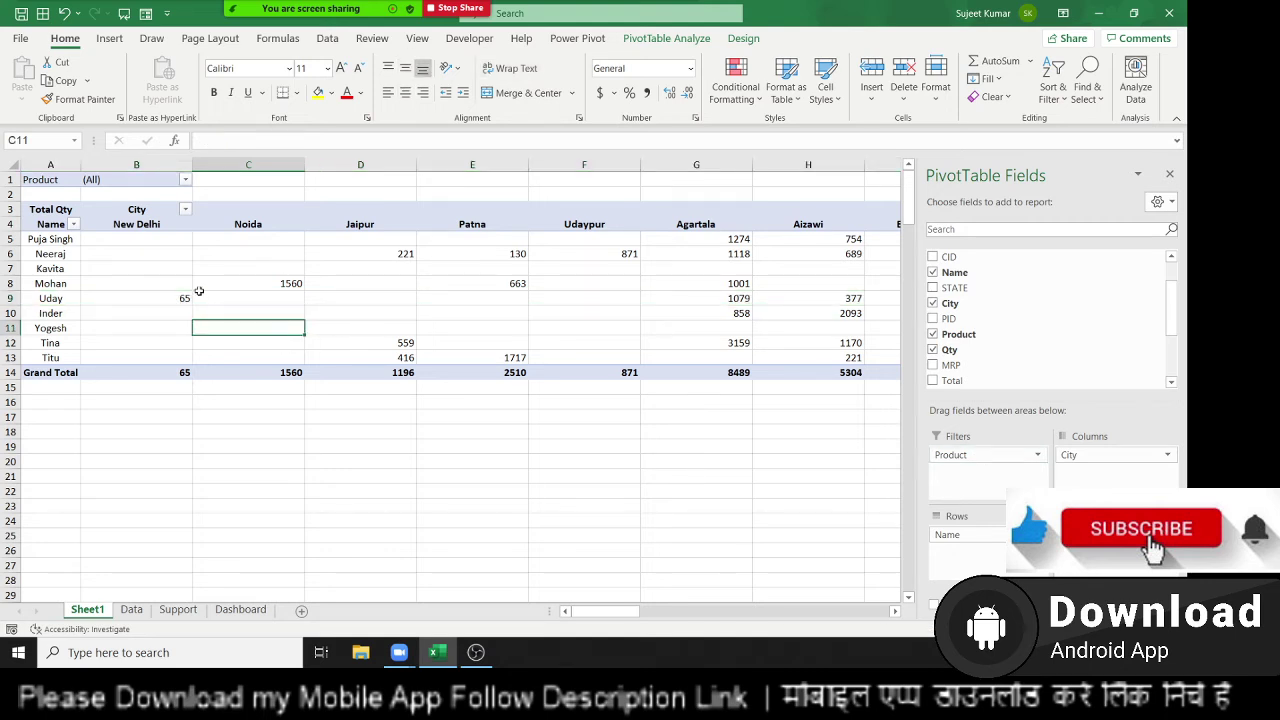
left_click_drag(160, 256, 471, 322)
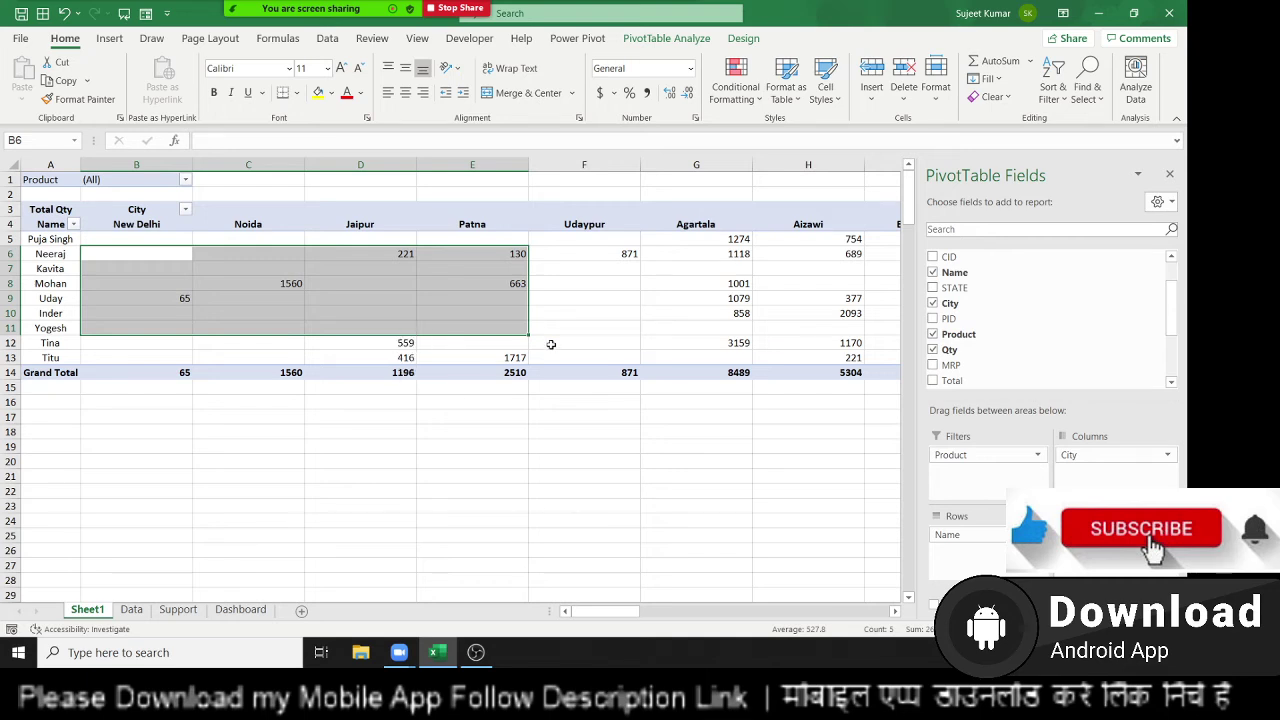
mouse_move(584, 356)
left_mouse_down()
mouse_move(526, 312)
mouse_move(360, 284)
mouse_move(337, 297)
left_mouse_up()
left_click_drag(277, 337, 256, 298)
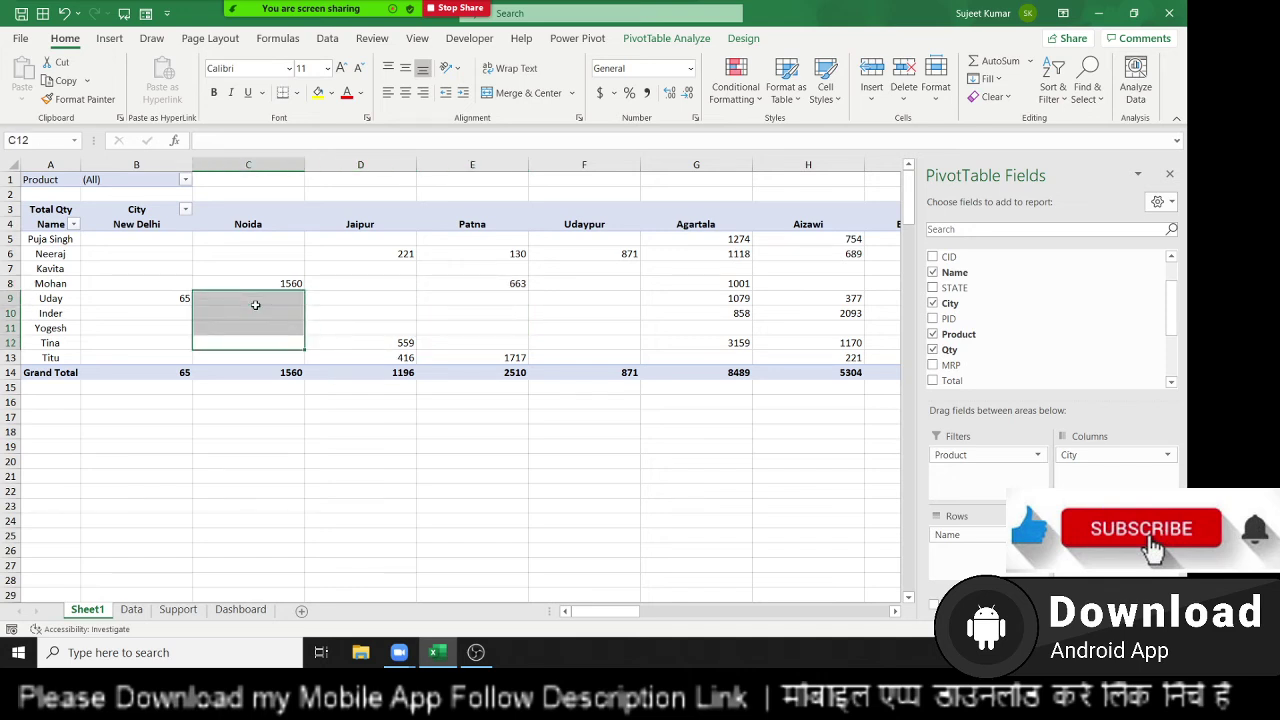
Enter 0 for 'For empty cells show' in PivotTable Options, then select Titu's row.
left_click(229, 268)
right_click(231, 272)
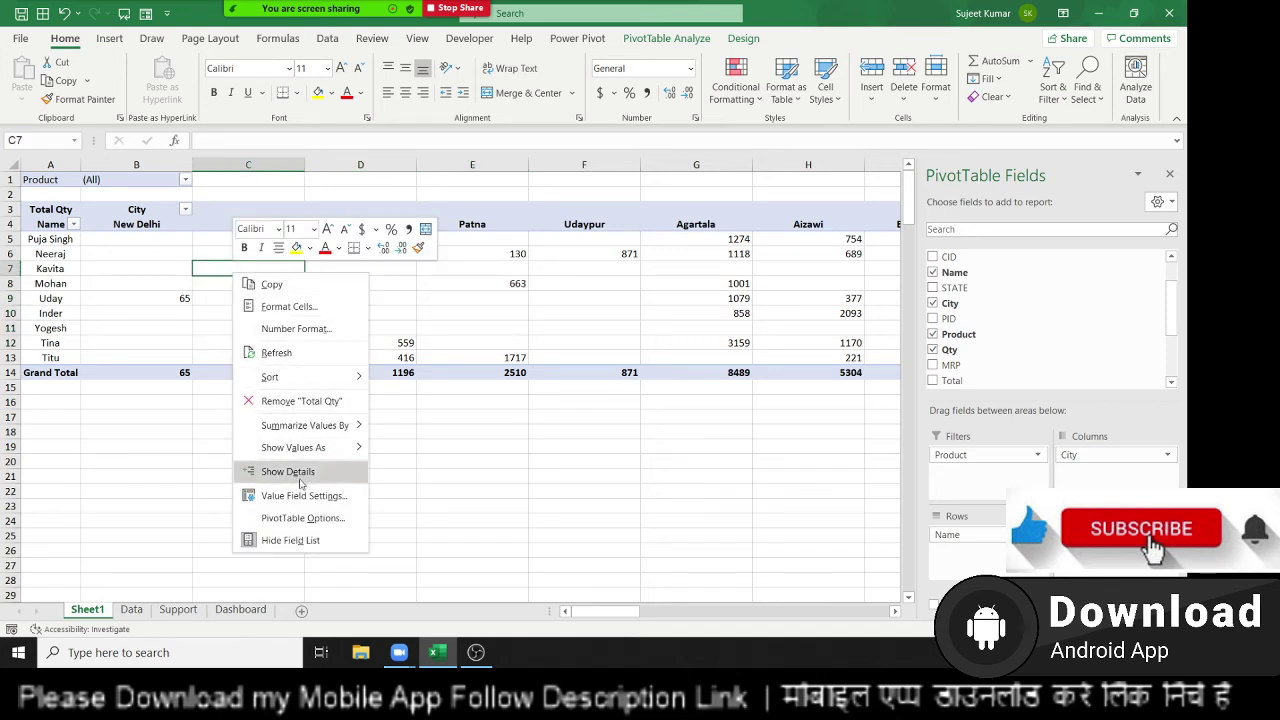
left_click(290, 518)
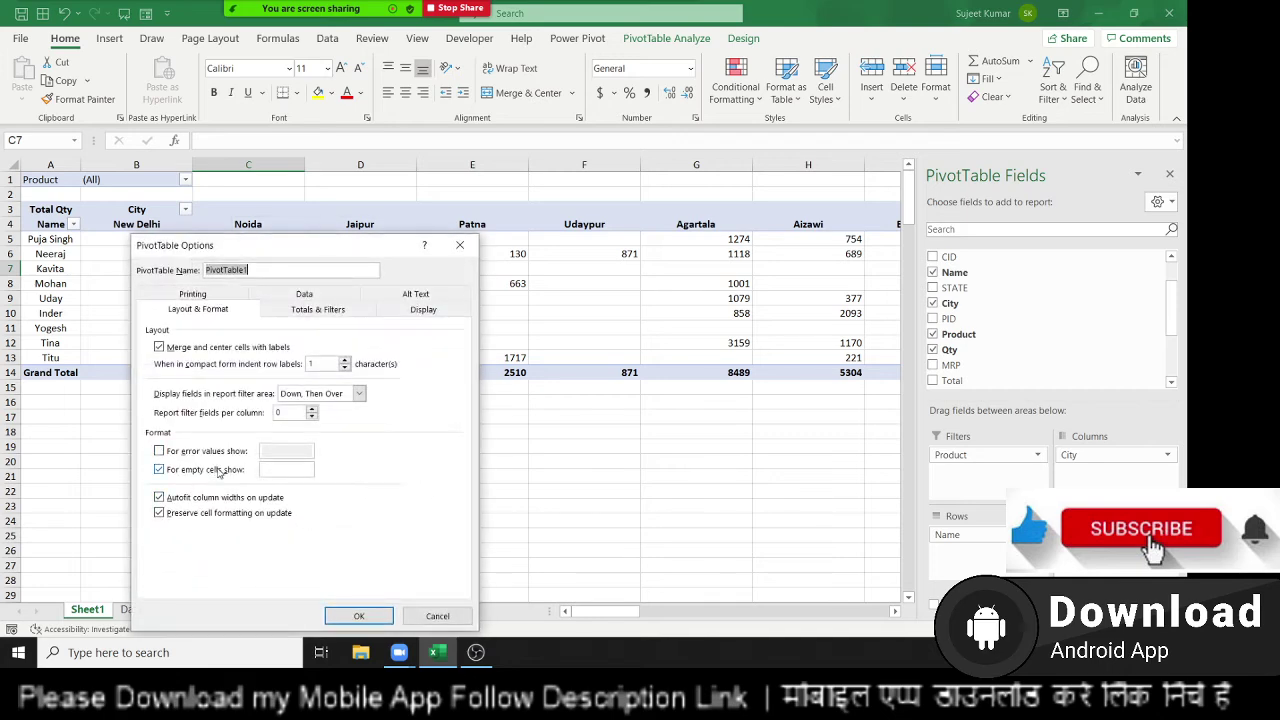
left_click(282, 471)
type("0")
left_click(359, 615)
left_click(565, 333)
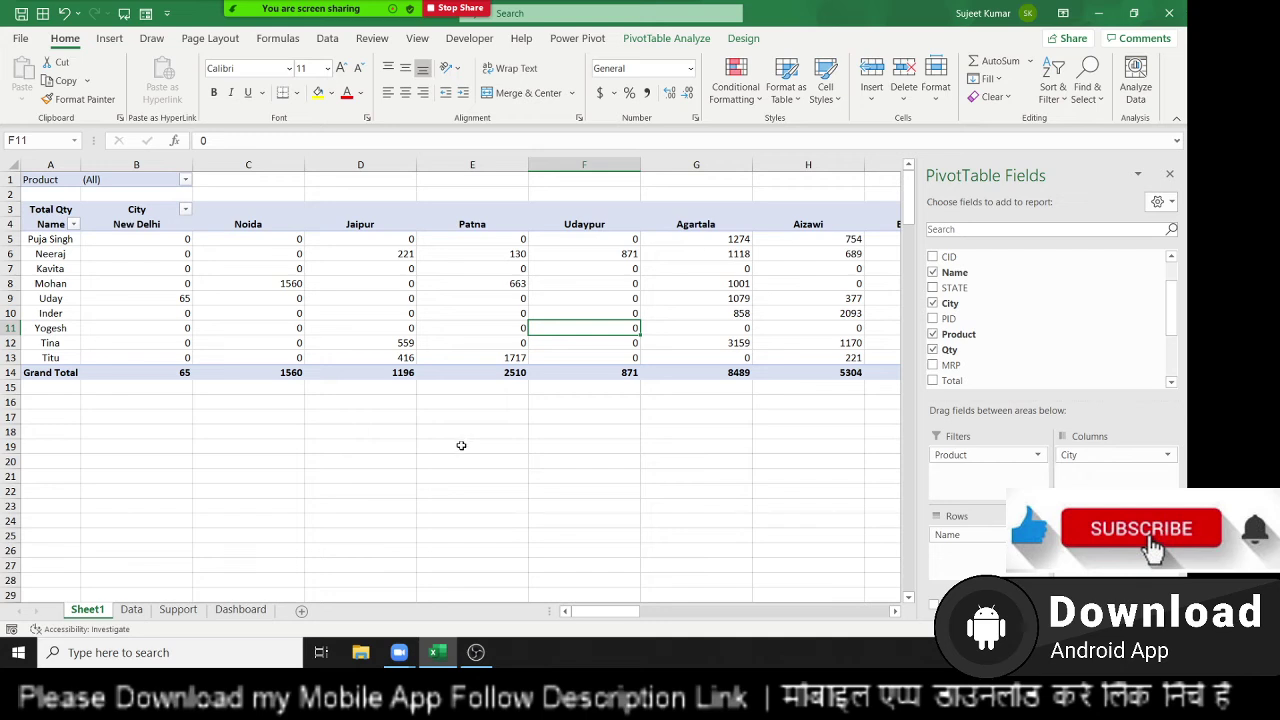
left_click(38, 357)
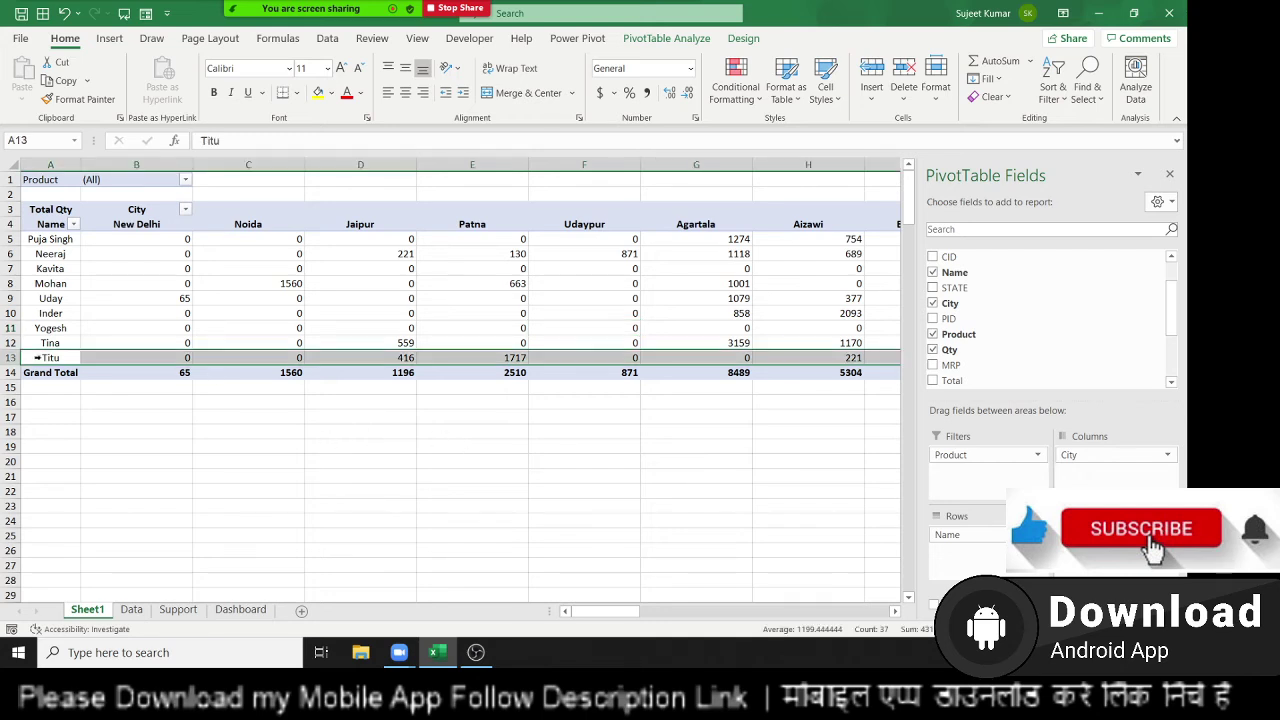
left_click(513, 357)
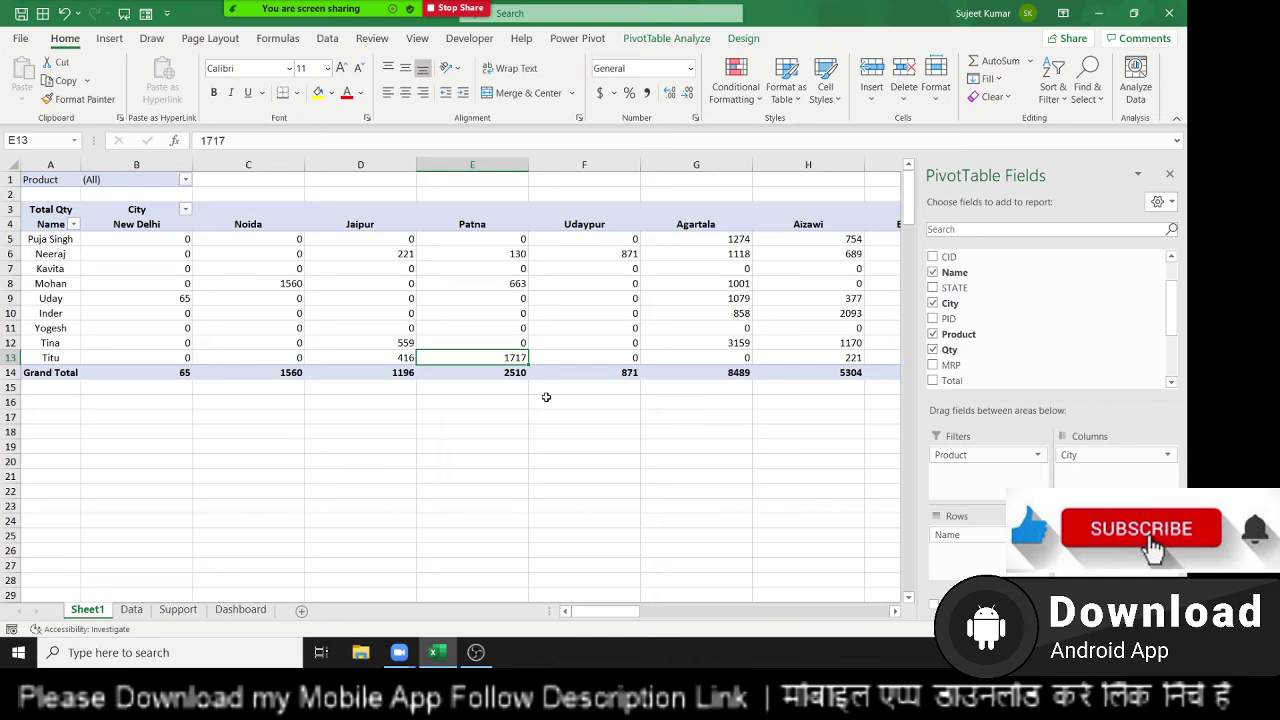
Double-click Titu's 1717 Patna total to list its records on Sheet2, widening the Date column.
left_click(510, 358)
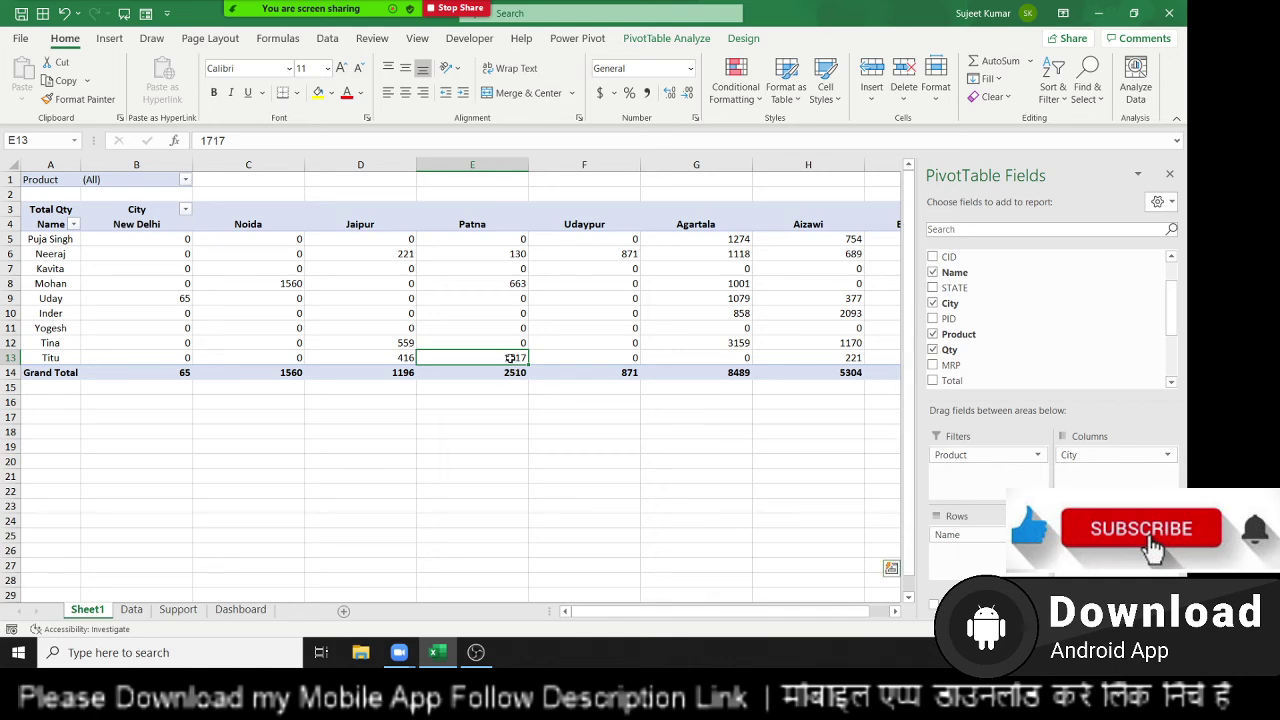
double_click(510, 358)
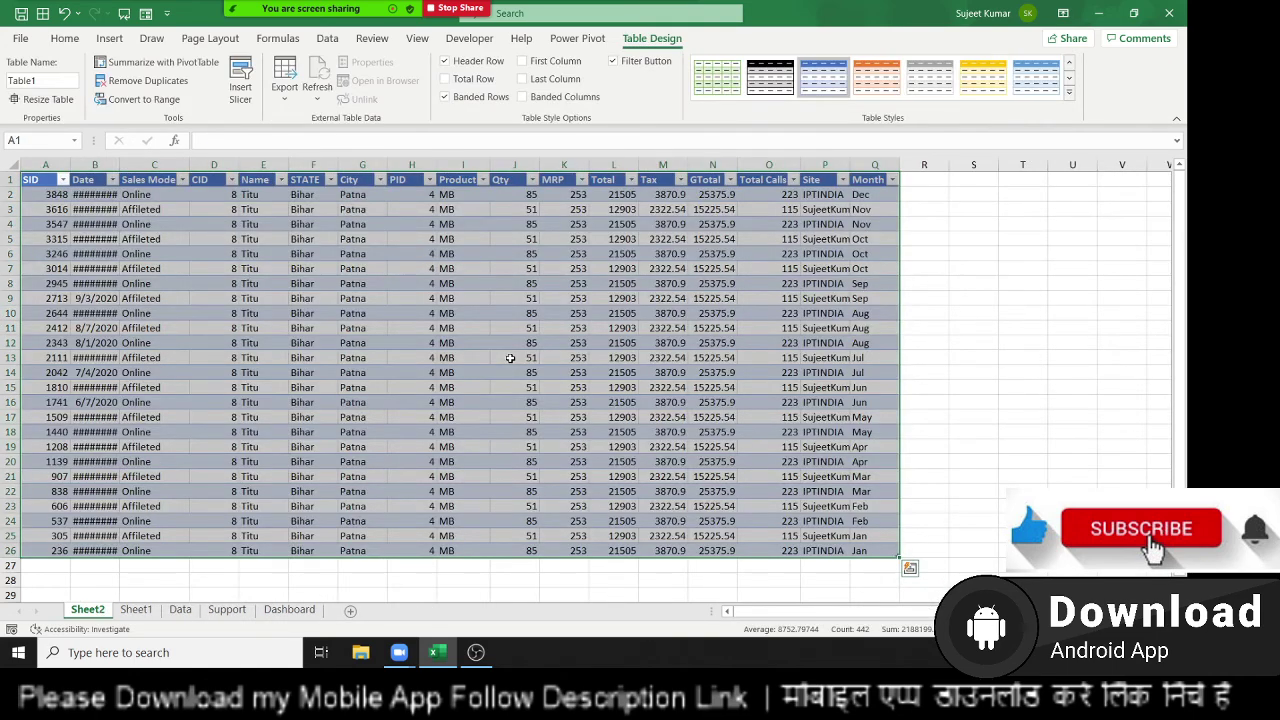
left_click(108, 224)
left_click_drag(121, 168, 130, 168)
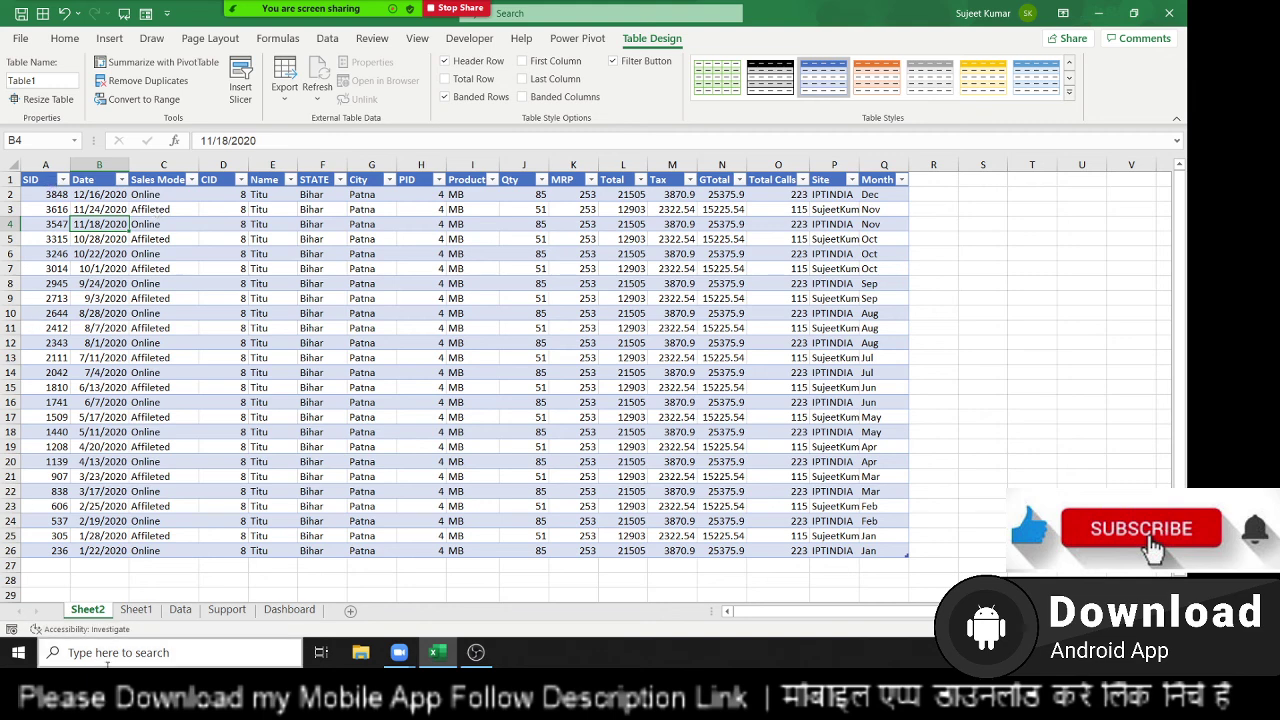
Delete the Sheet2 drill-down sheet and confirm the deletion.
right_click(97, 612)
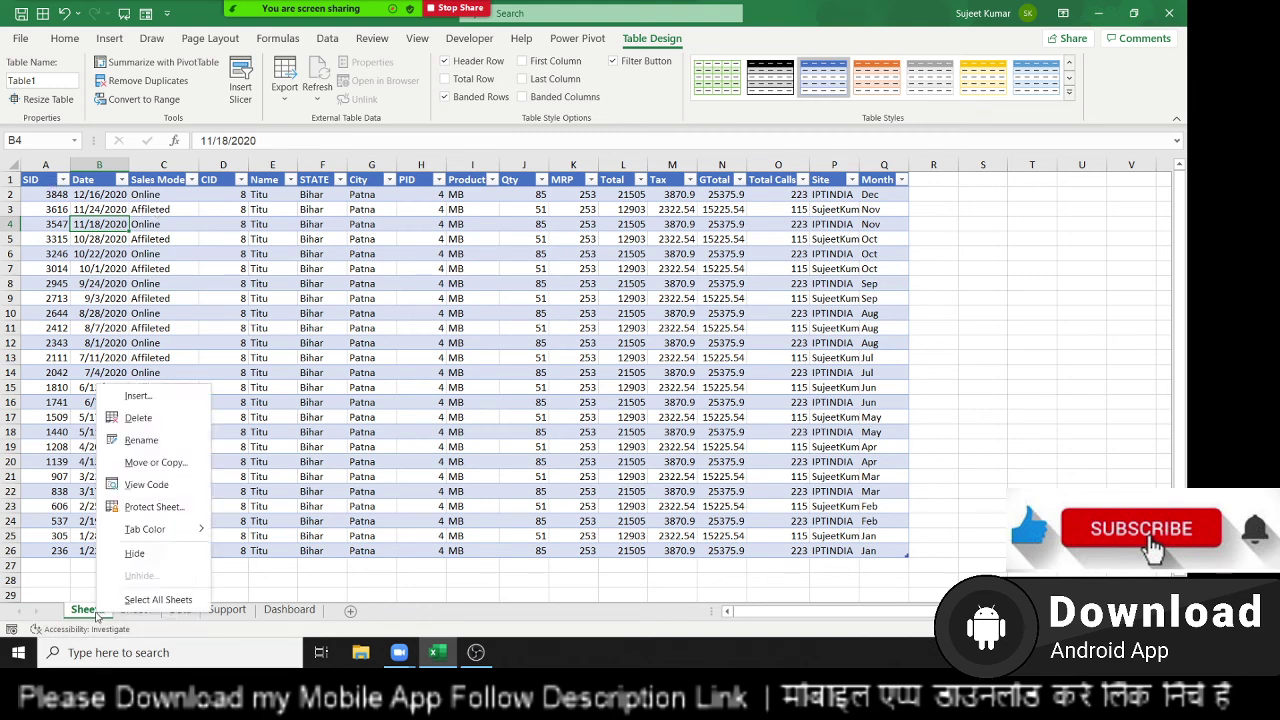
left_click(150, 427)
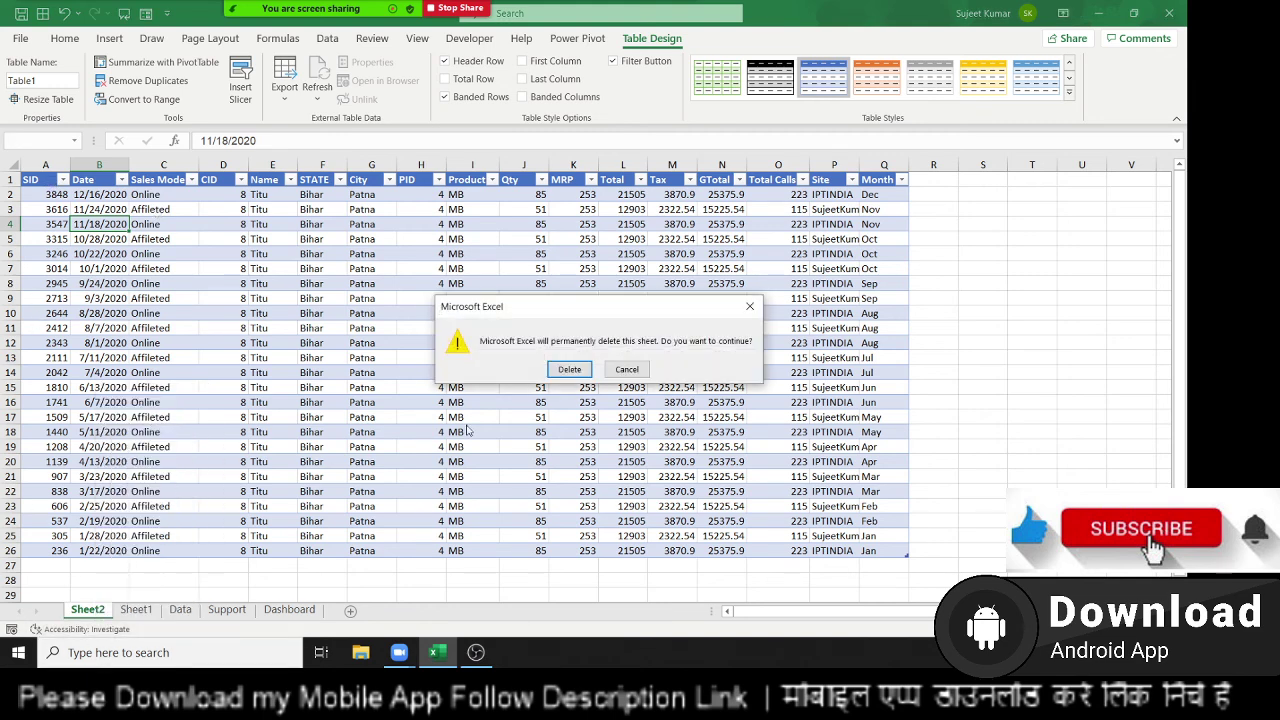
left_click(568, 370)
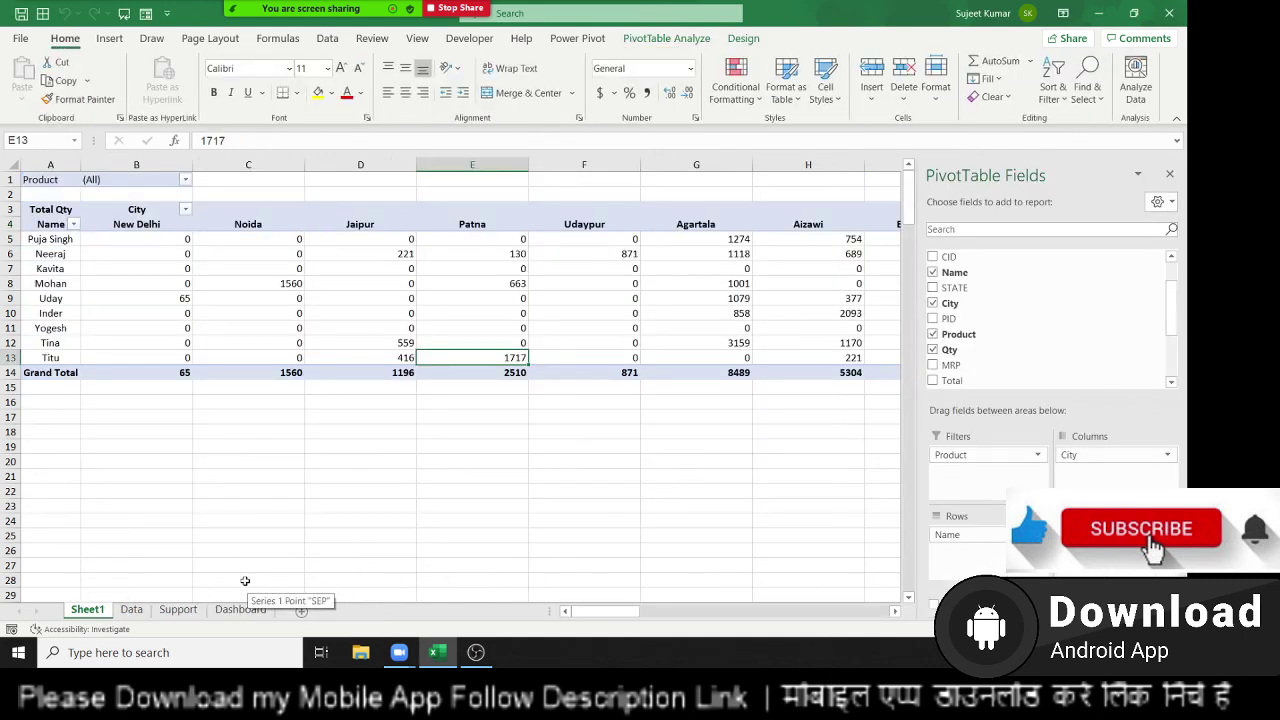
Return to the Sheet1 pivot, bring up its shortcut menu, then dismiss it.
left_click(189, 495)
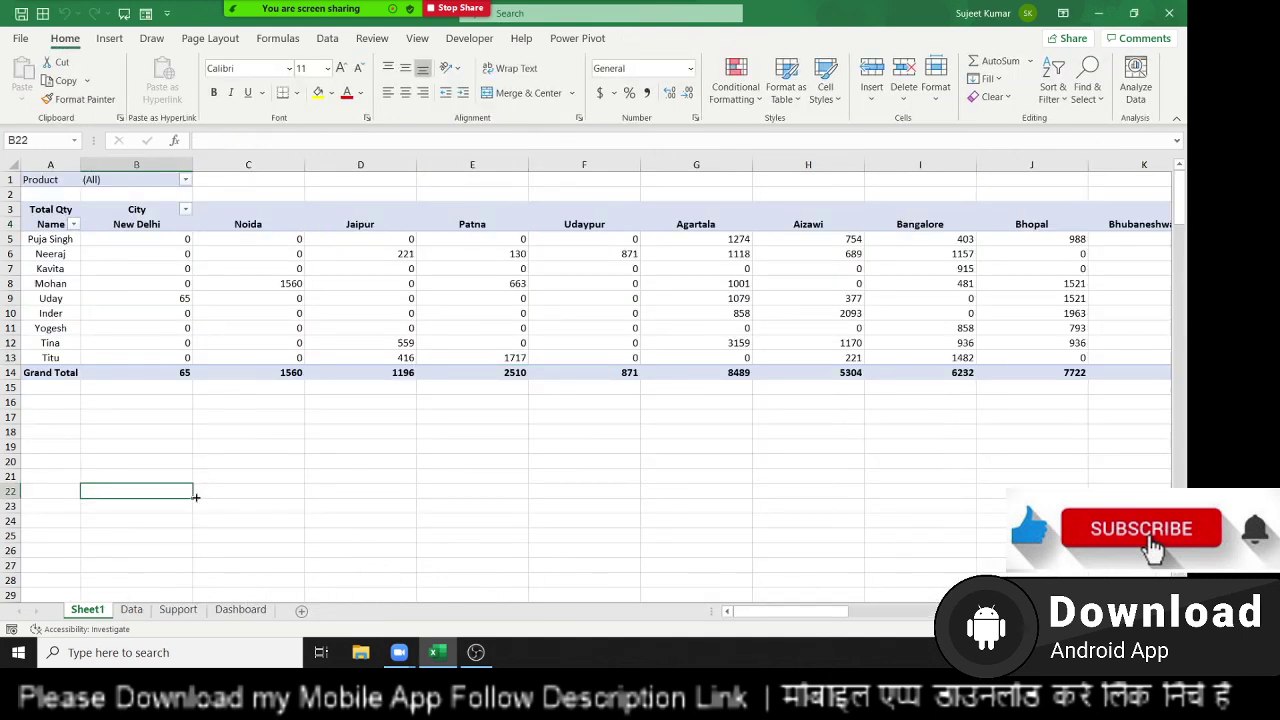
left_click(266, 496)
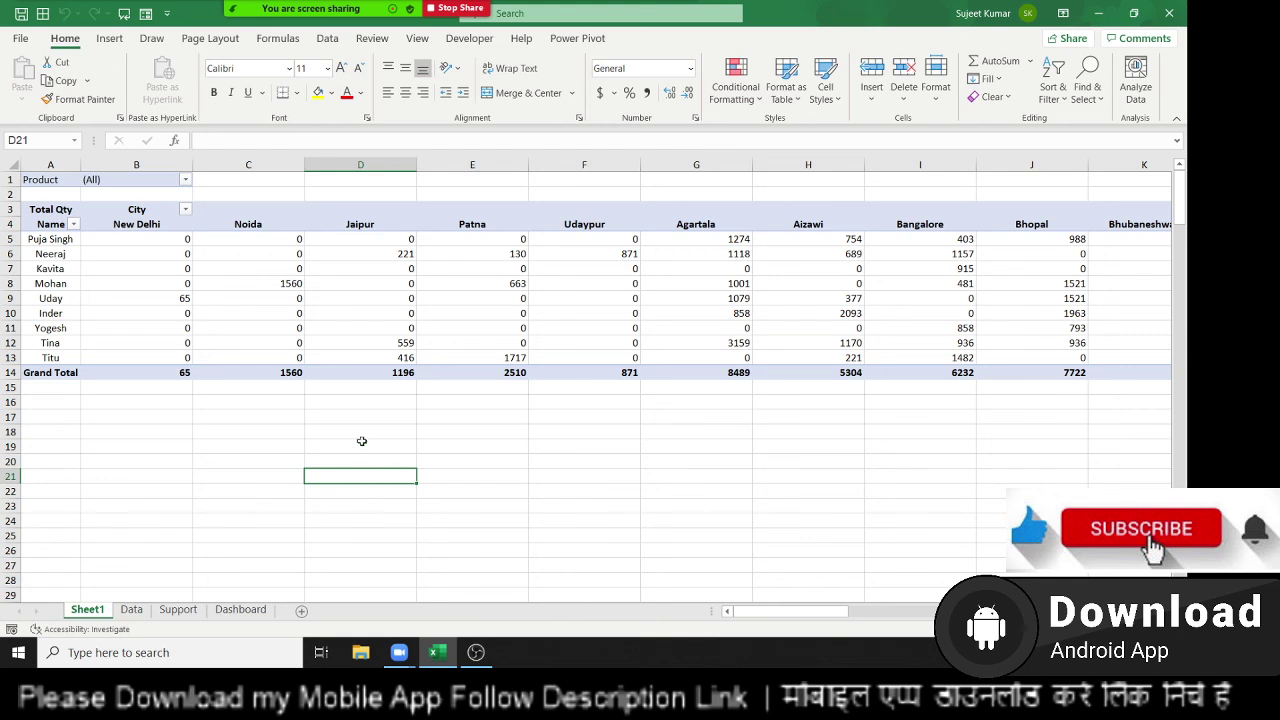
right_click(363, 341)
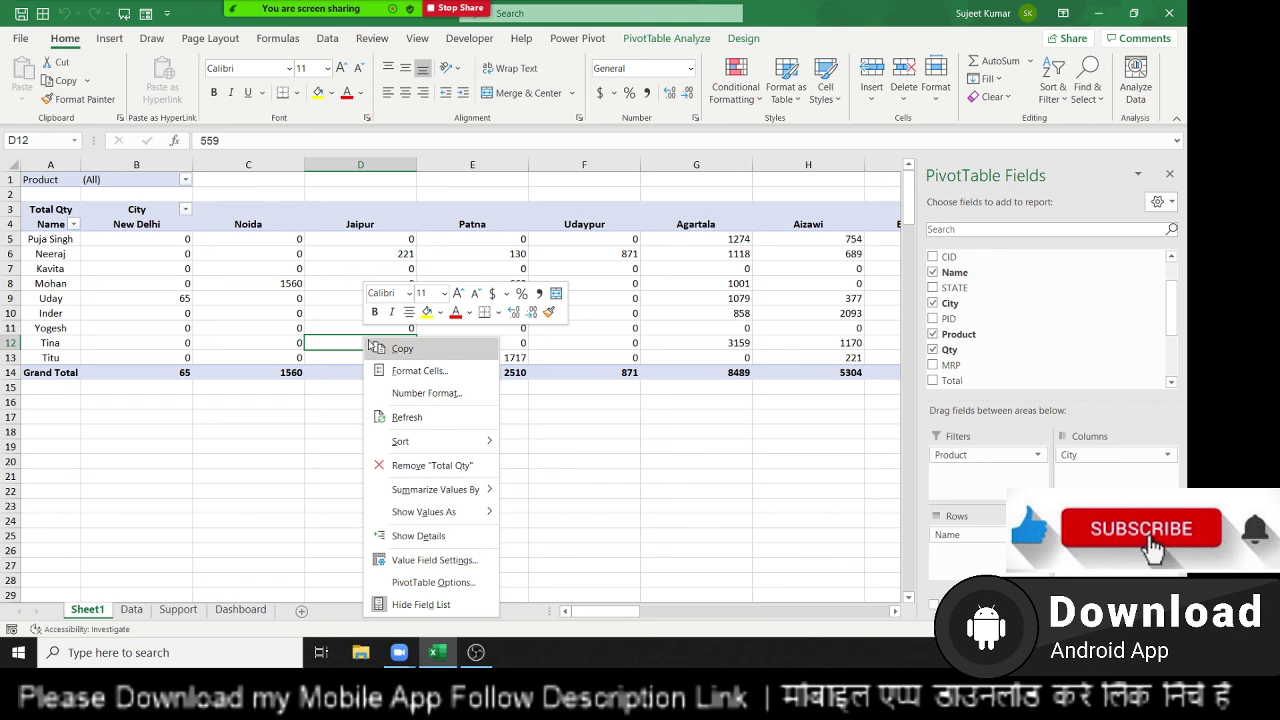
key("Escape")
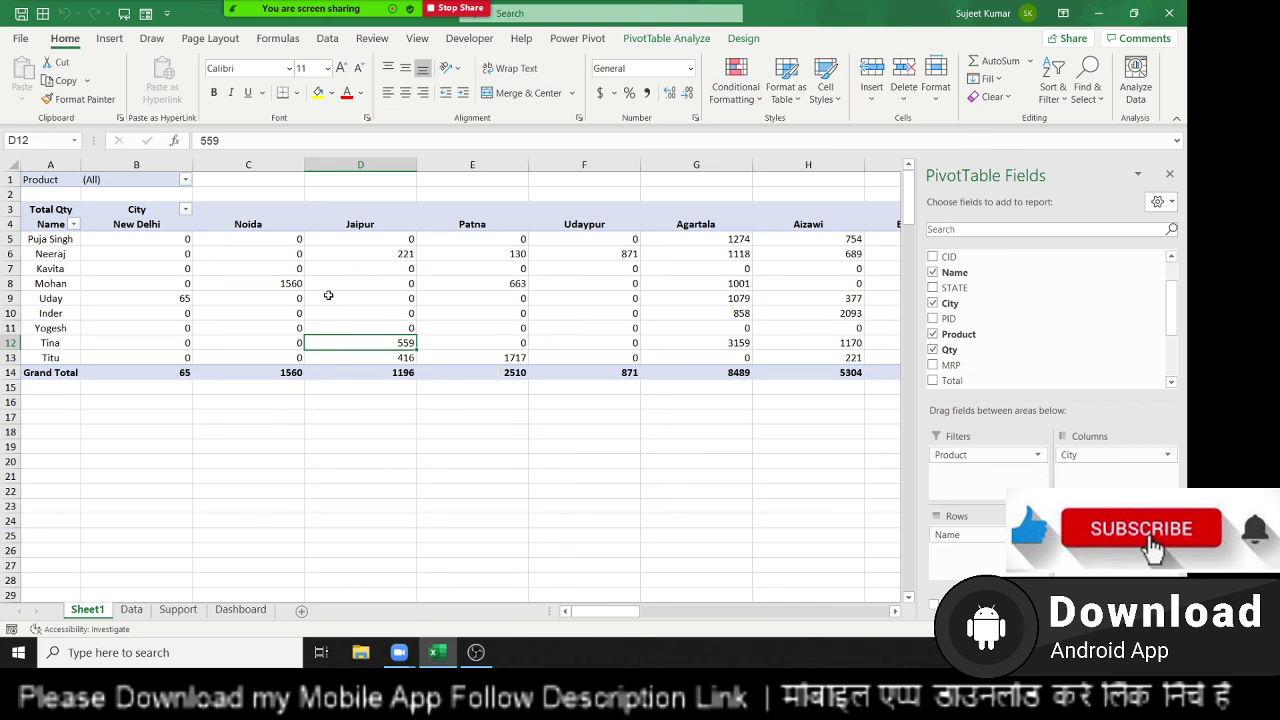
Turn off 'Enable show details' on the PivotTable Options Data tab.
right_click(329, 296)
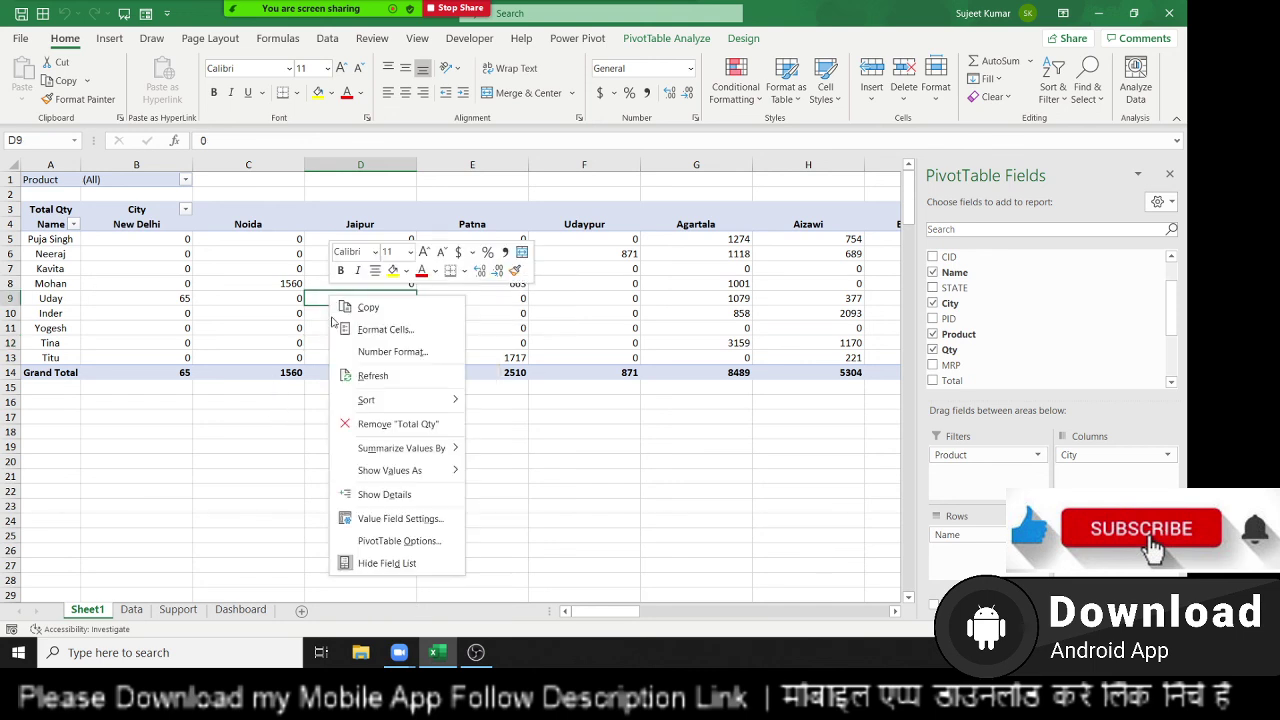
left_click(396, 545)
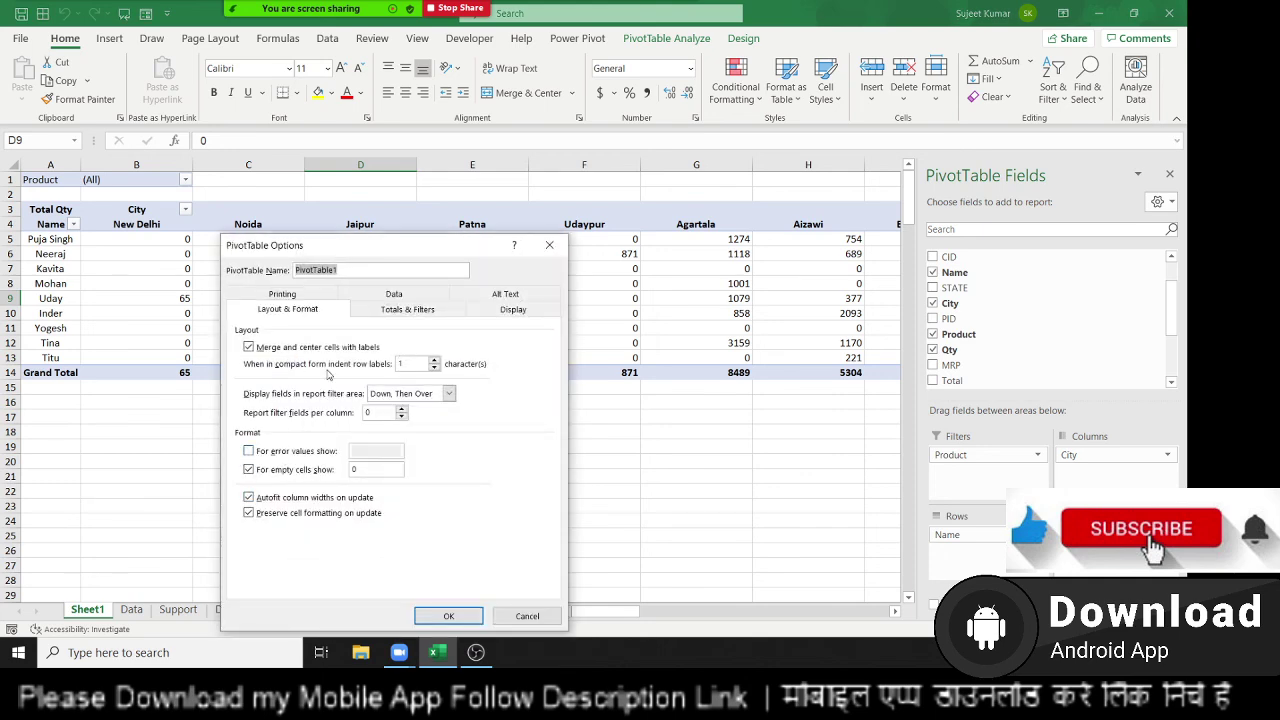
left_click(395, 298)
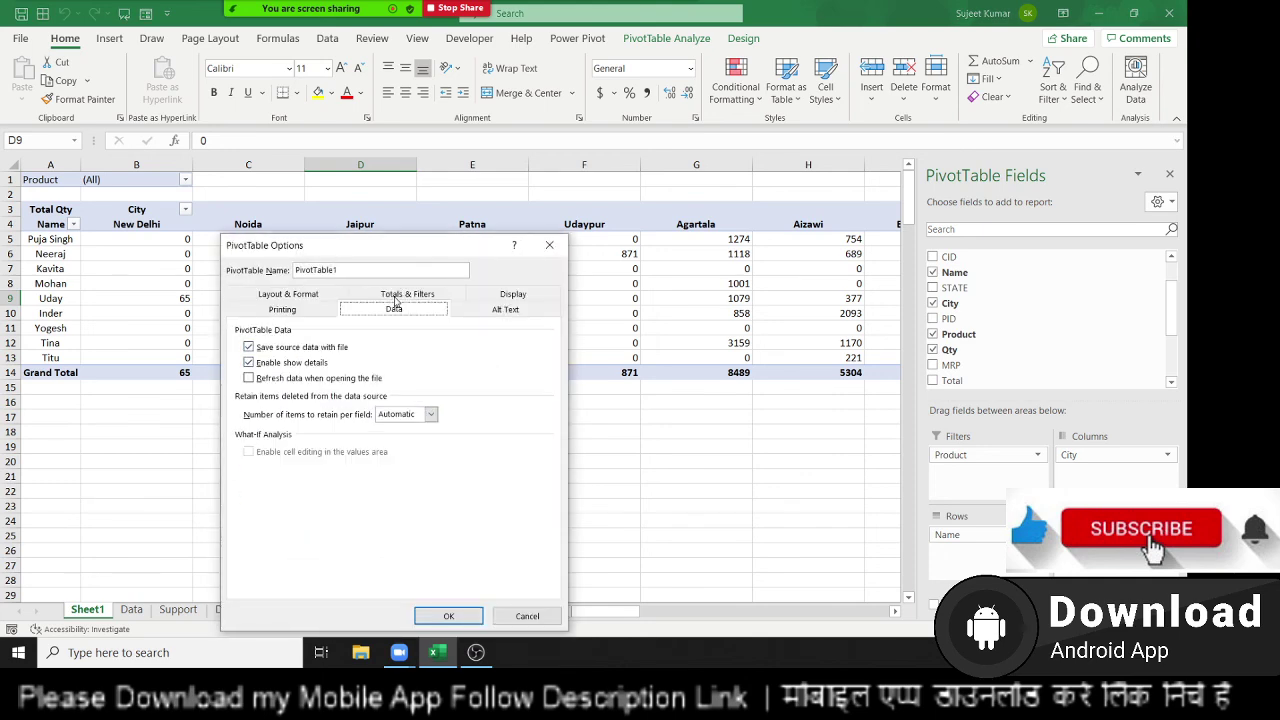
left_click(277, 368)
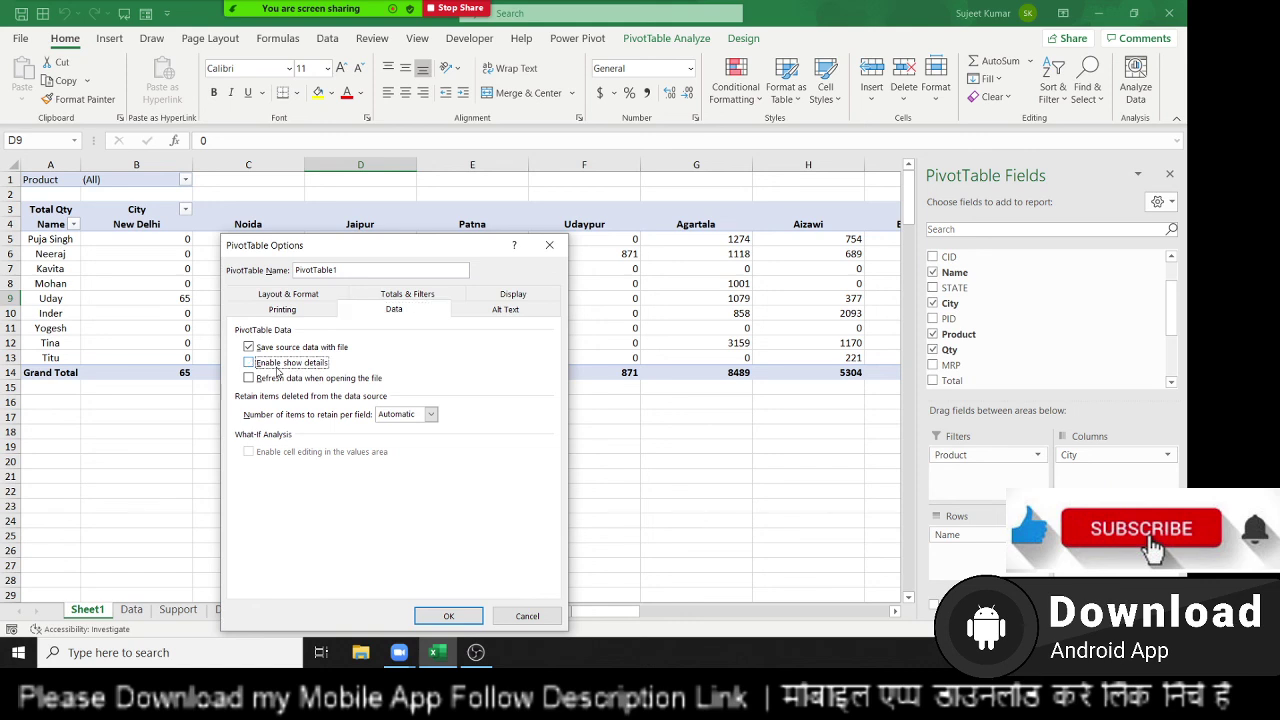
left_click(444, 615)
Double-click Yogesh's Jaipur value and another quantity to confirm drill-down is now refused.
left_click(400, 328)
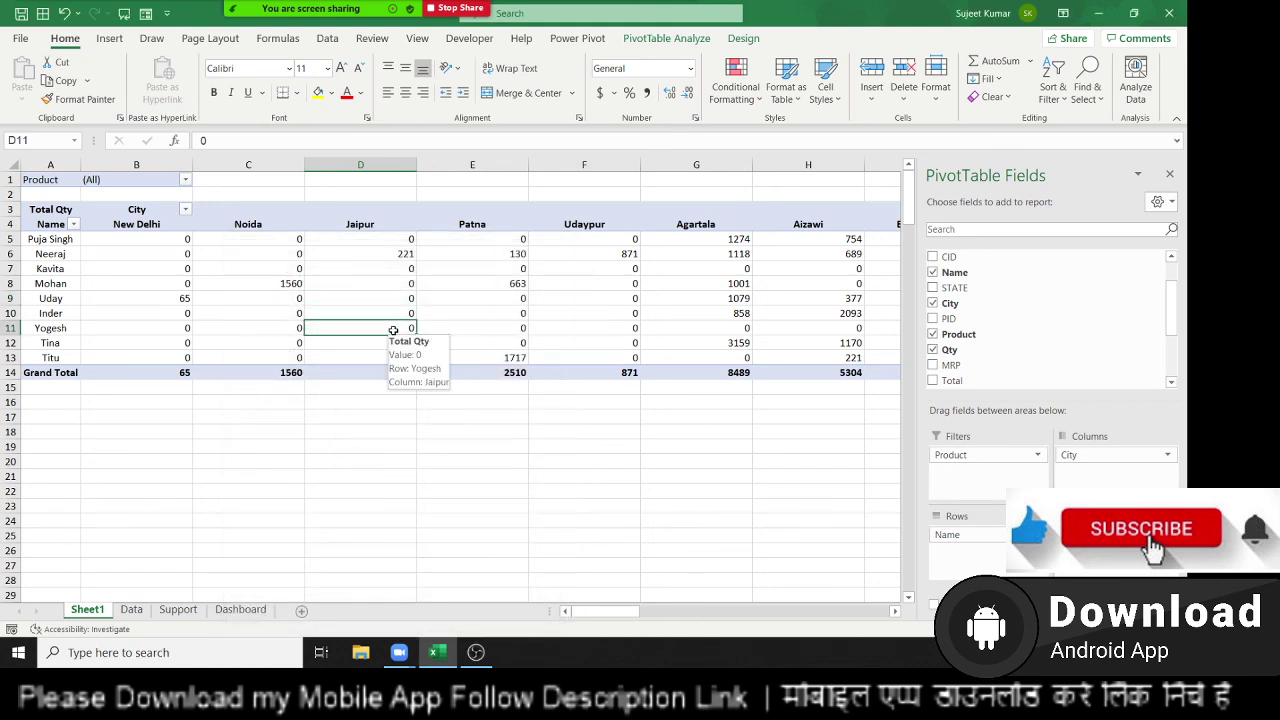
double_click(396, 329)
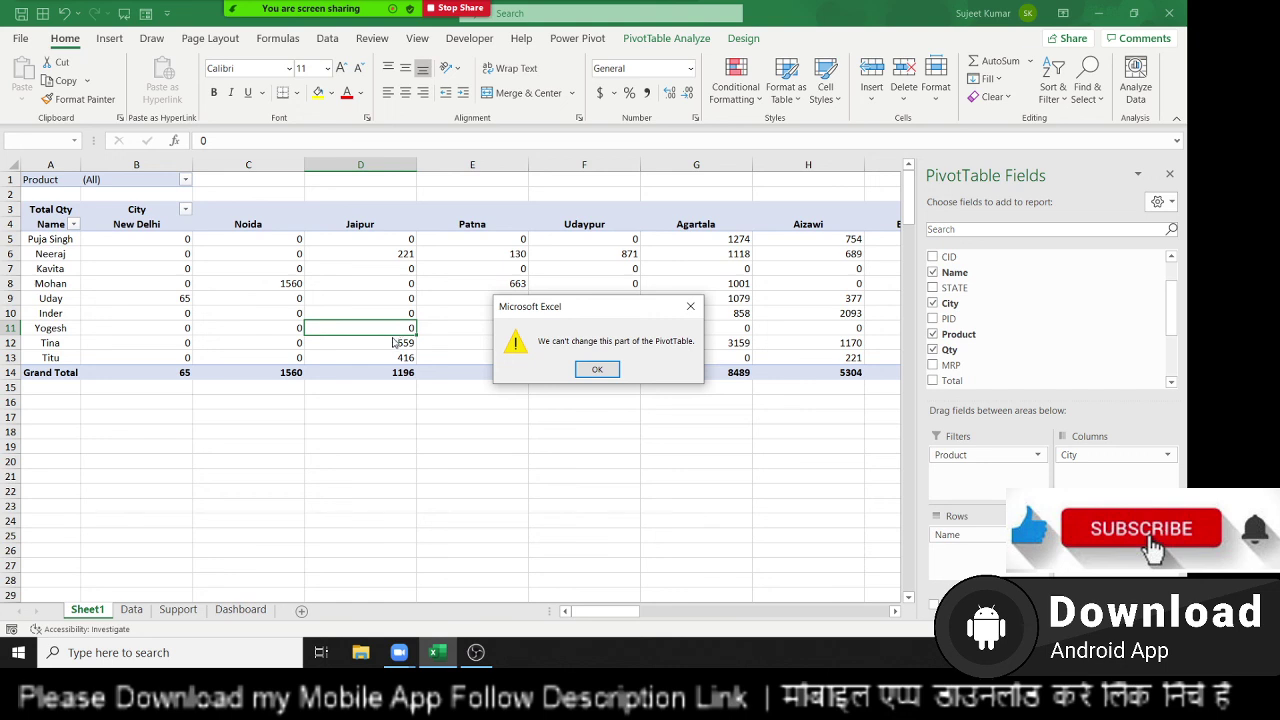
left_click(590, 369)
left_click(531, 334)
key("Delete")
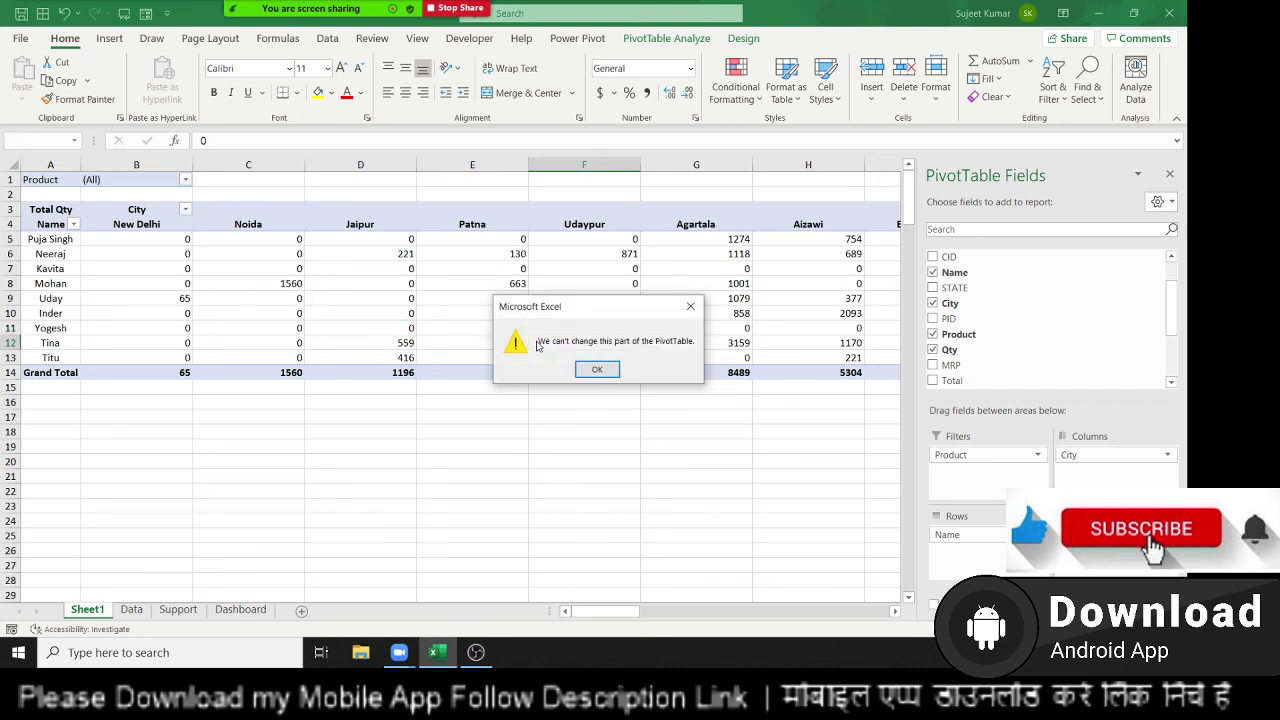
left_click(597, 369)
key("Down")
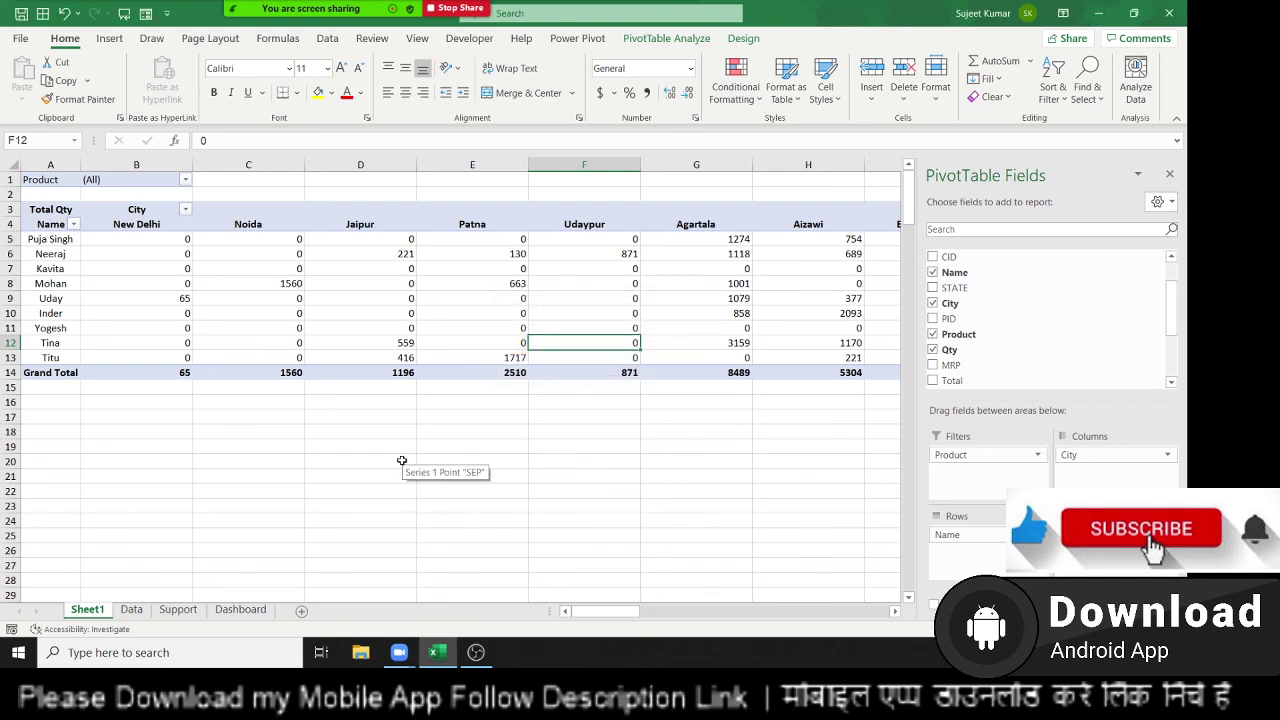